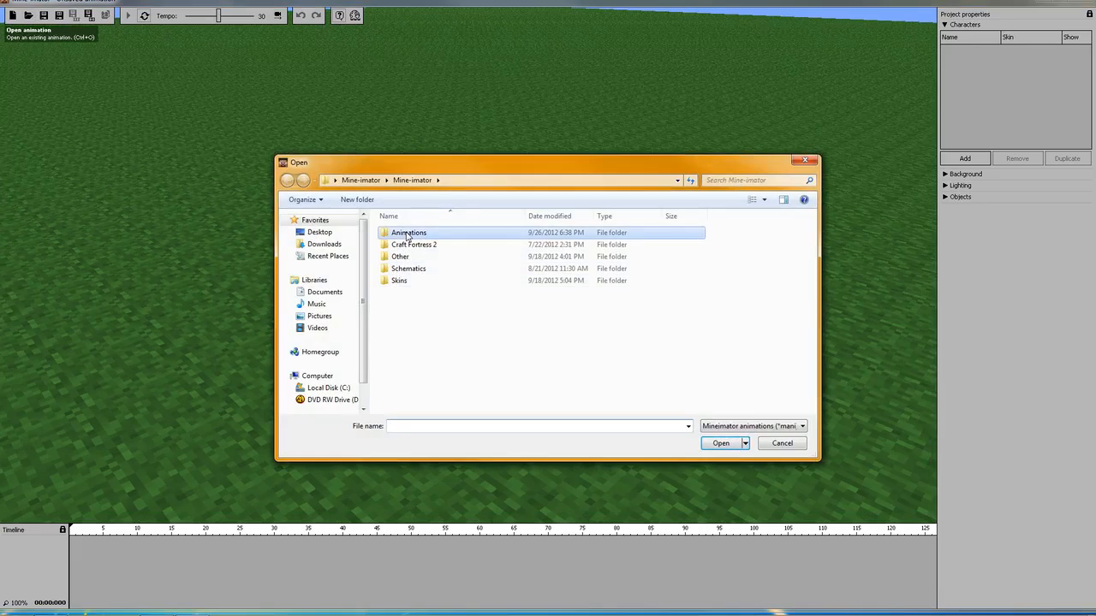
Open the saved cave animation from the Animations folder and show its lighting settings.
{"action": "double_click", "coordinate": [406, 281]}
{"action": "double_click", "coordinate": [414, 234]}
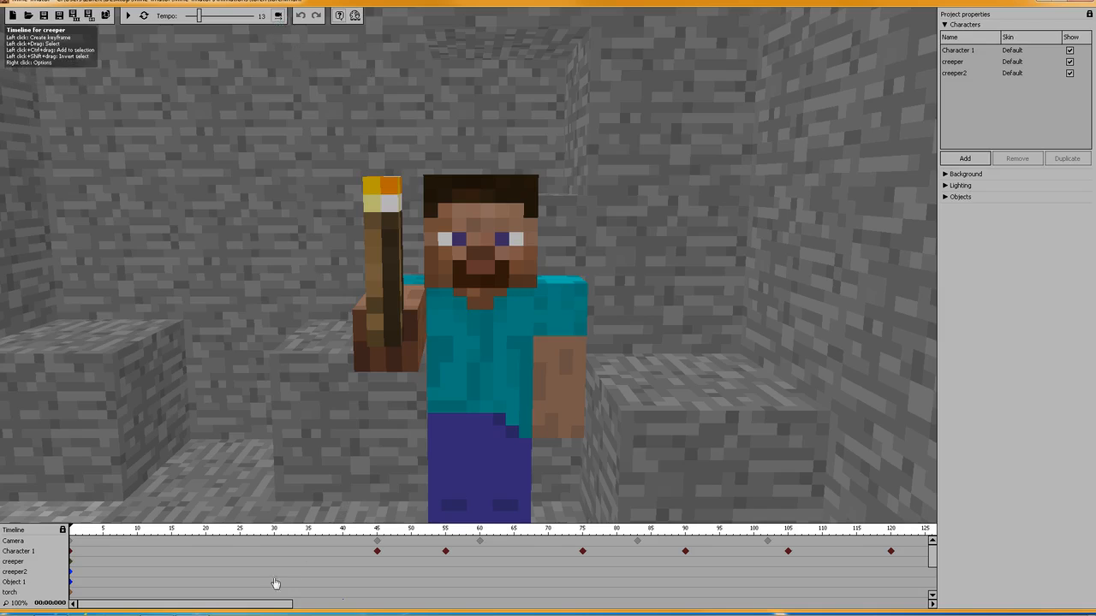
{"action": "left_click", "coordinate": [15, 572]}
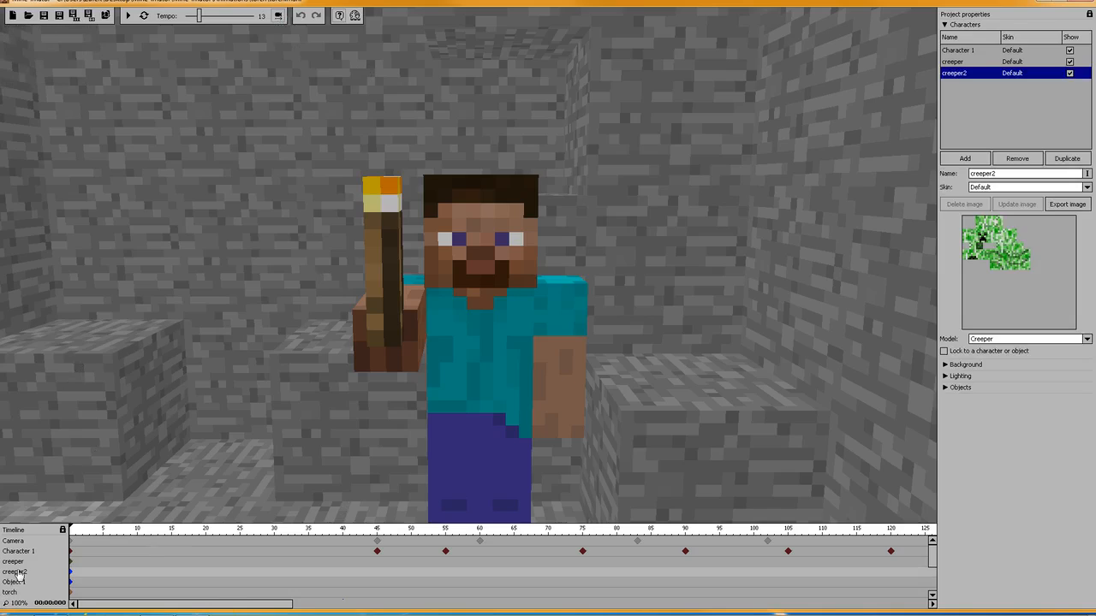
{"action": "left_click", "coordinate": [945, 25]}
{"action": "left_click", "coordinate": [946, 48]}
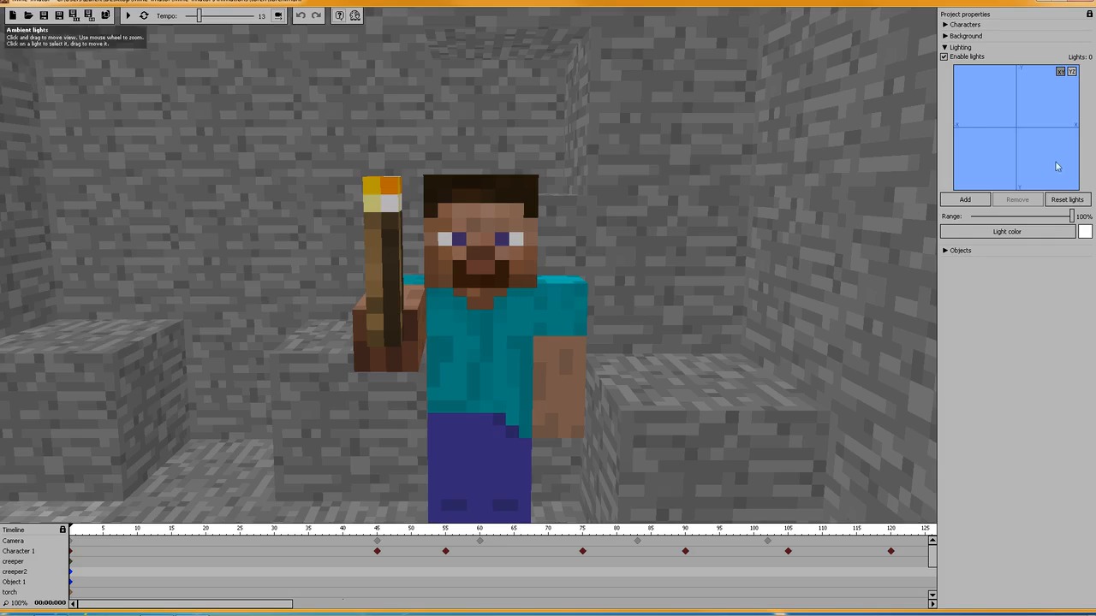
Try adding an ambient light at the centre of the light map, and delete it.
{"action": "left_click", "coordinate": [978, 200]}
{"action": "right_click", "coordinate": [1014, 128]}
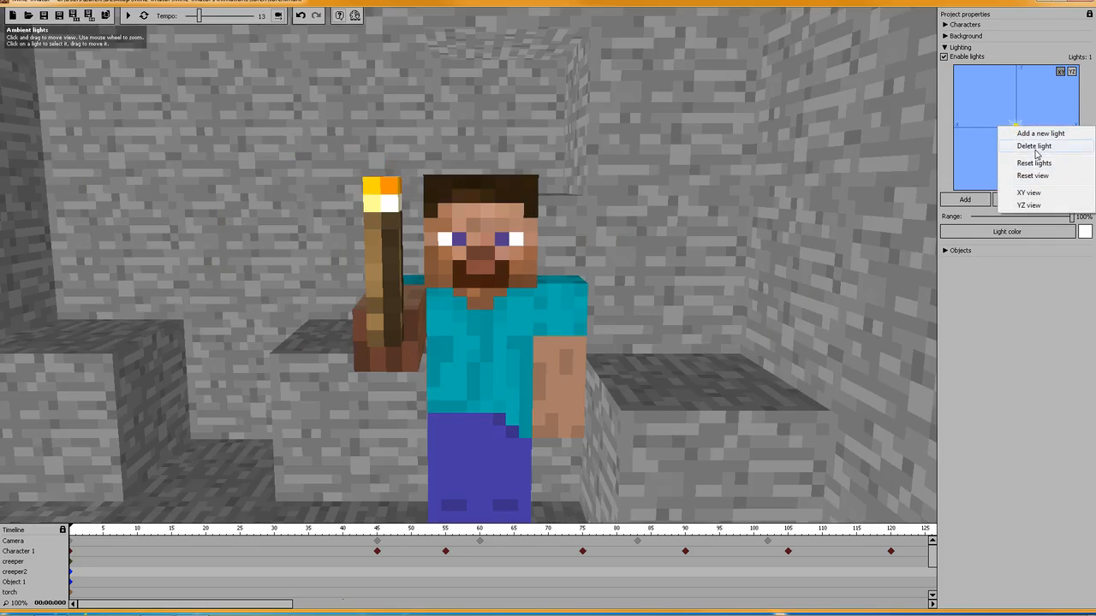
{"action": "left_click", "coordinate": [1036, 148]}
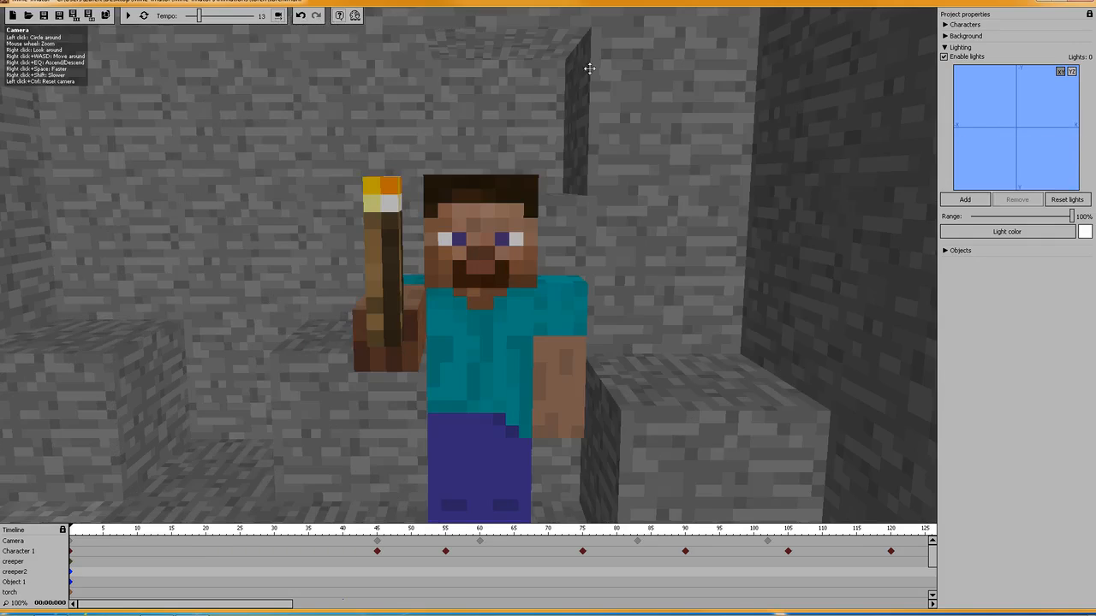
Reset the ambient lights to their original state and delete all five of them from the light map.
{"action": "left_click", "coordinate": [1061, 202]}
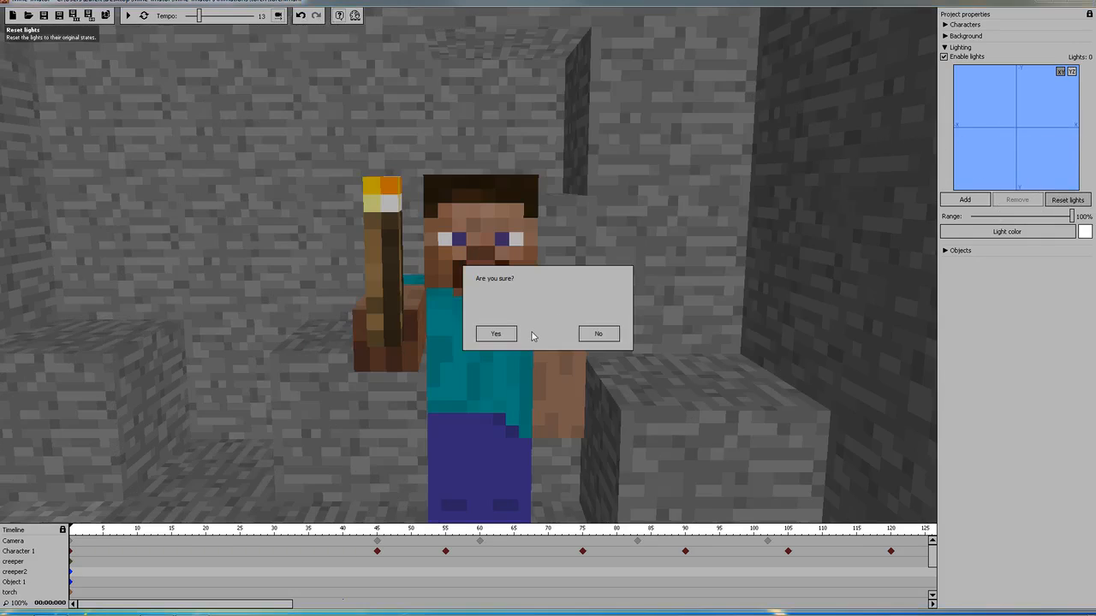
{"action": "left_click", "coordinate": [495, 335]}
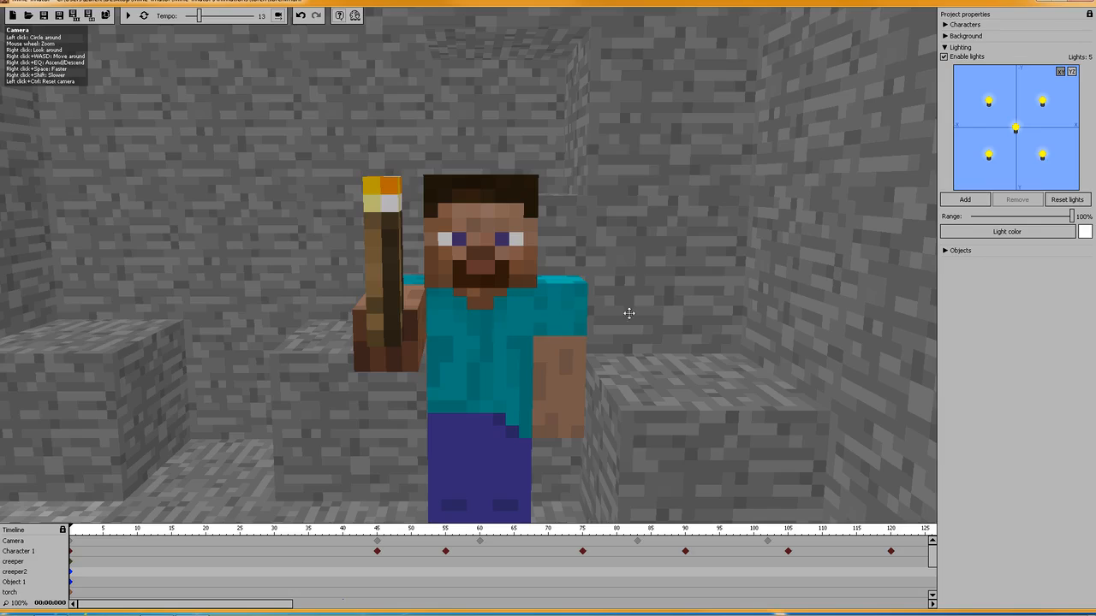
{"action": "right_click", "coordinate": [990, 104]}
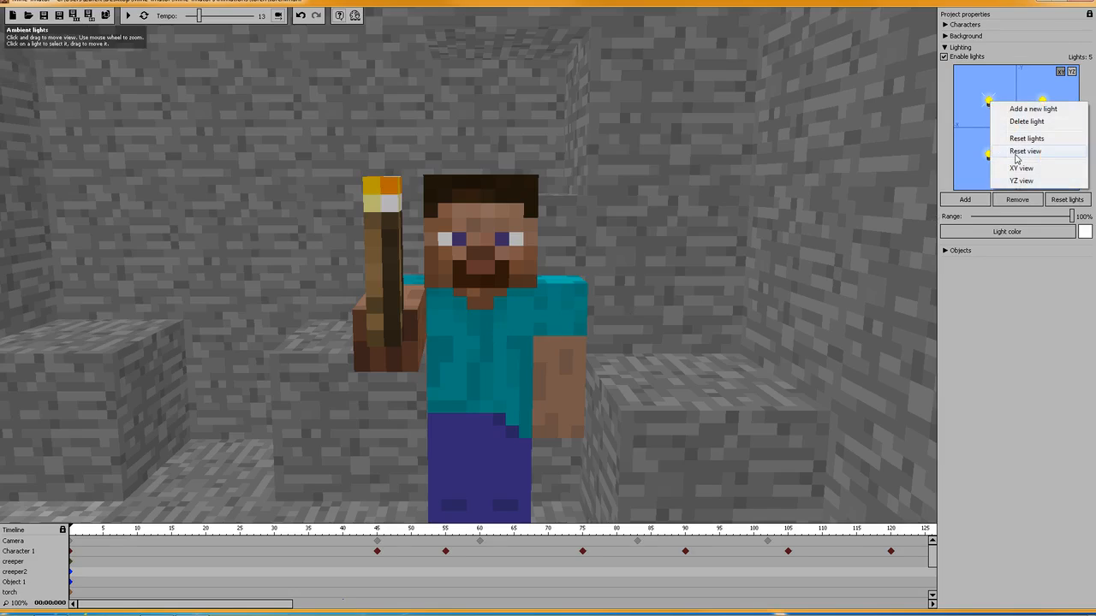
{"action": "left_click", "coordinate": [1026, 121]}
{"action": "right_click", "coordinate": [1042, 101]}
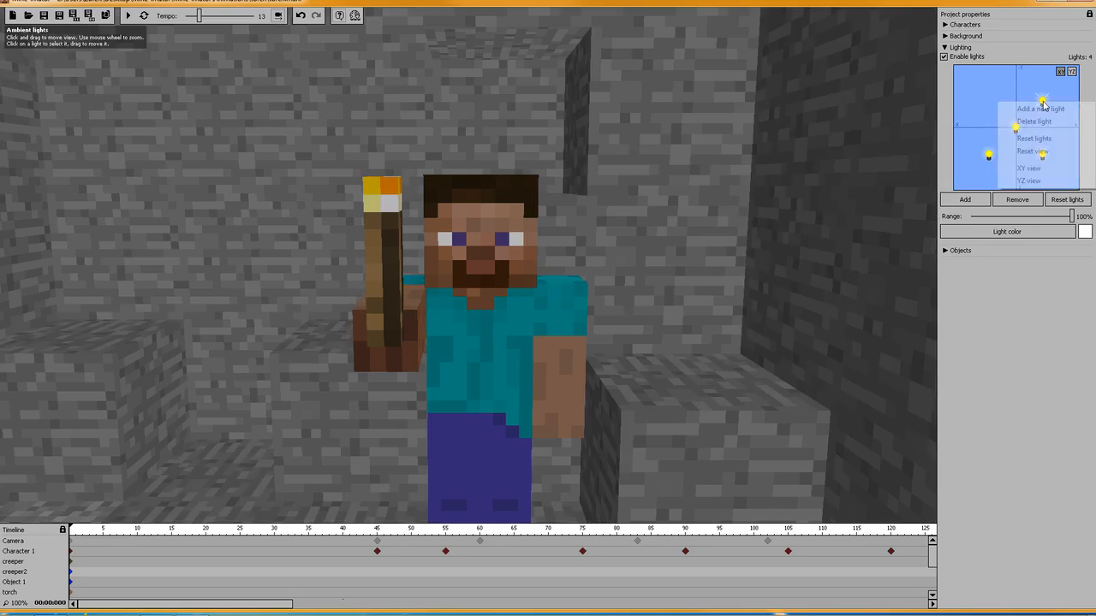
{"action": "left_click", "coordinate": [1045, 122]}
{"action": "right_click", "coordinate": [1018, 133]}
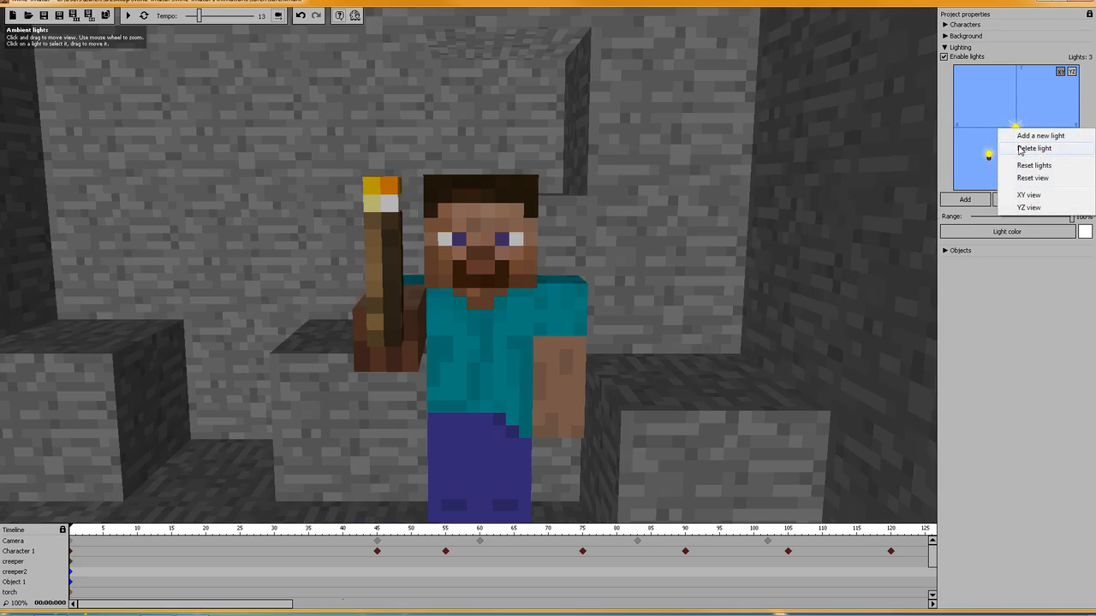
{"action": "left_click", "coordinate": [1027, 151]}
{"action": "right_click", "coordinate": [991, 157]}
{"action": "left_click", "coordinate": [998, 176]}
{"action": "left_click", "coordinate": [1042, 156]}
{"action": "right_click", "coordinate": [1042, 156]}
{"action": "left_click", "coordinate": [1040, 177]}
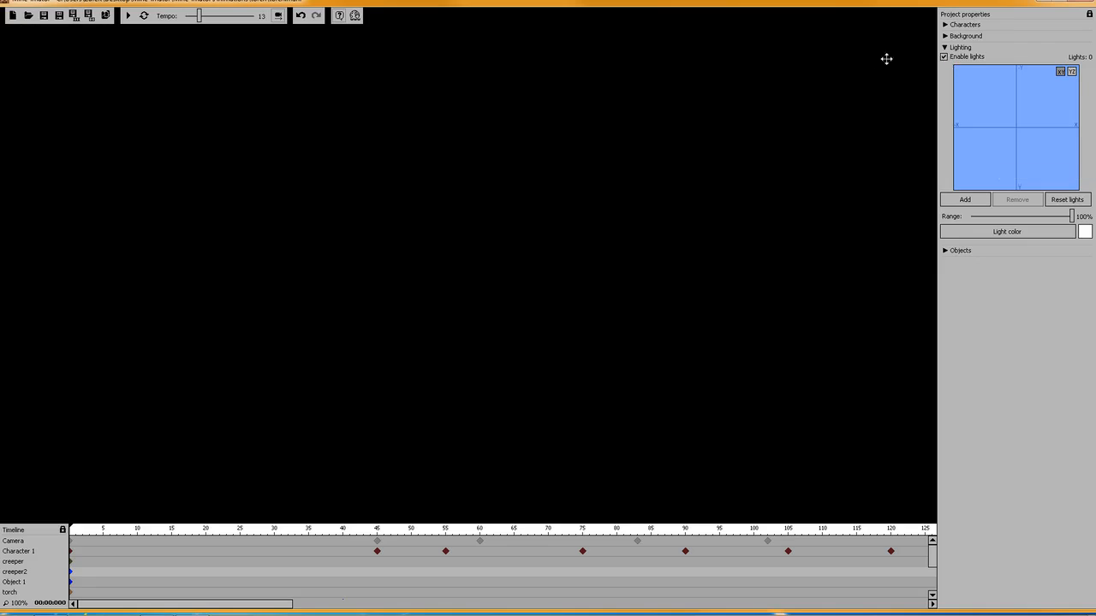
Hide the project properties, play the animation to check the light objects in the dark scene, and stop it.
{"action": "left_click", "coordinate": [1090, 15]}
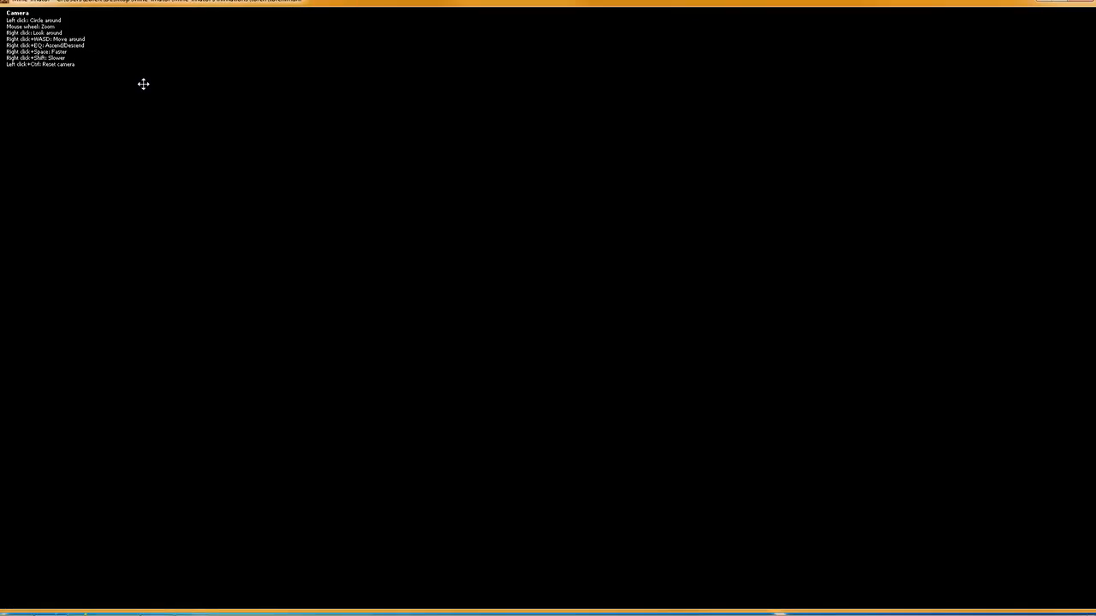
{"action": "left_click", "coordinate": [128, 20]}
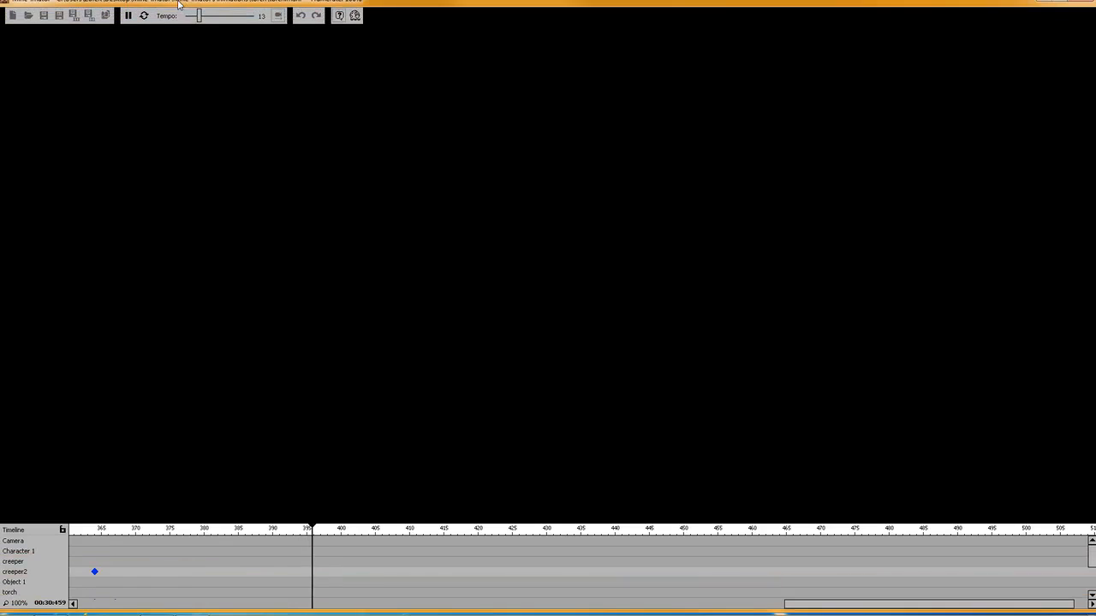
{"action": "left_click", "coordinate": [128, 15]}
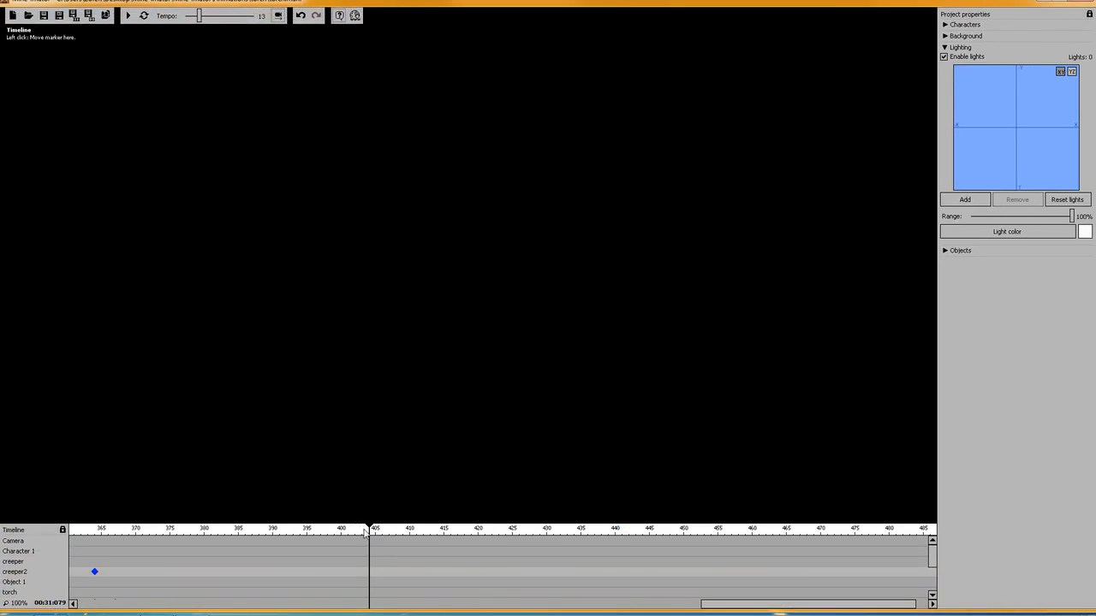
Return the timeline to frame 0 and add one ambient light to the scene.
{"action": "left_click_drag", "start_coordinate": [369, 531], "coordinate": [1, 536]}
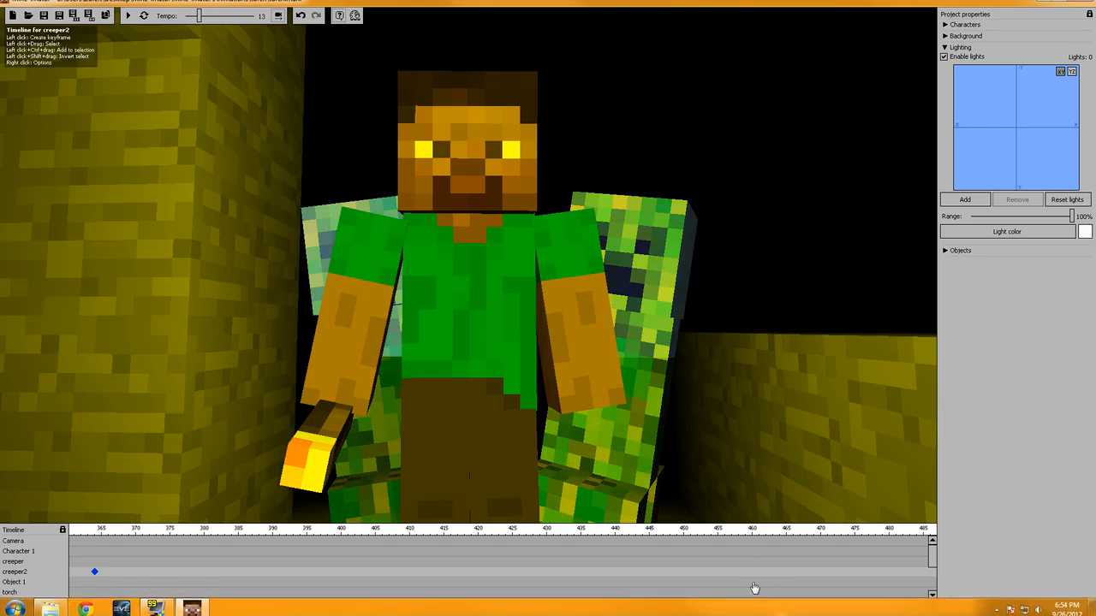
{"action": "left_click_drag", "start_coordinate": [704, 605], "coordinate": [38, 591]}
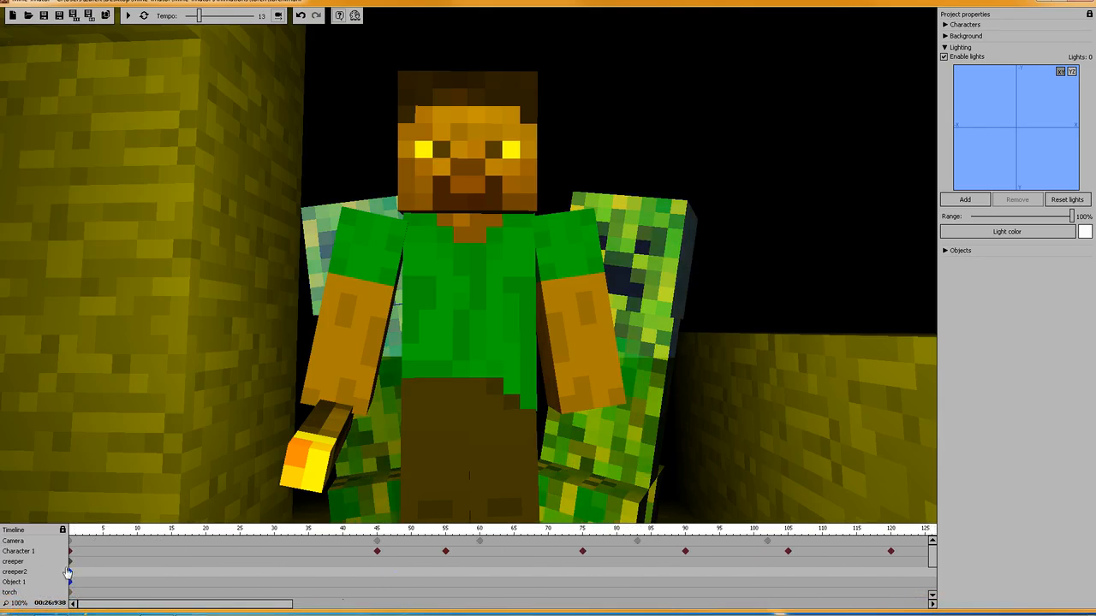
{"action": "left_click", "coordinate": [70, 541]}
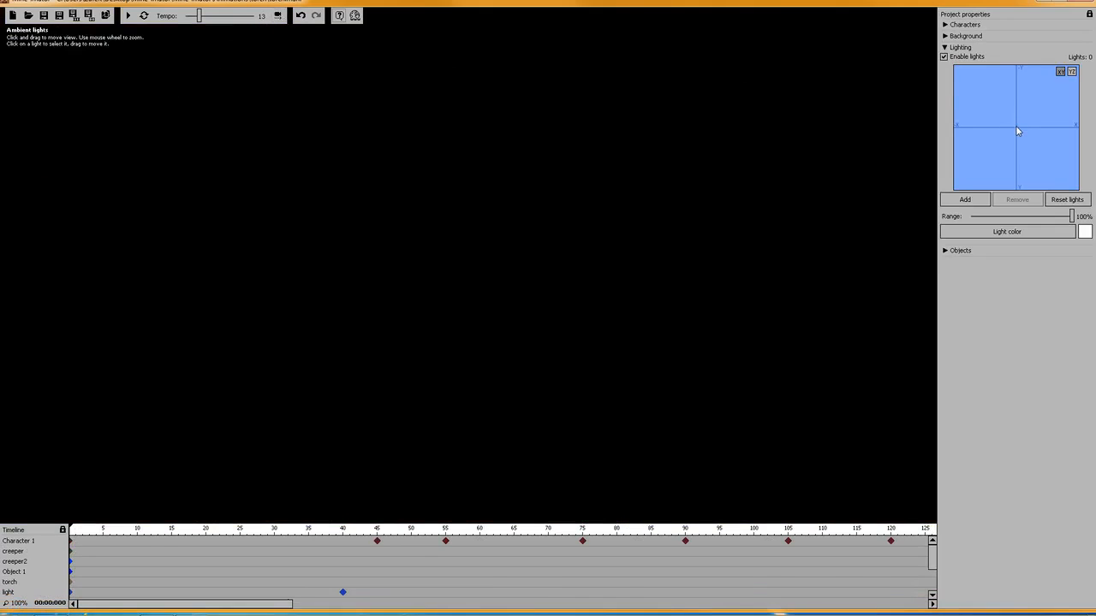
{"action": "left_click", "coordinate": [965, 199]}
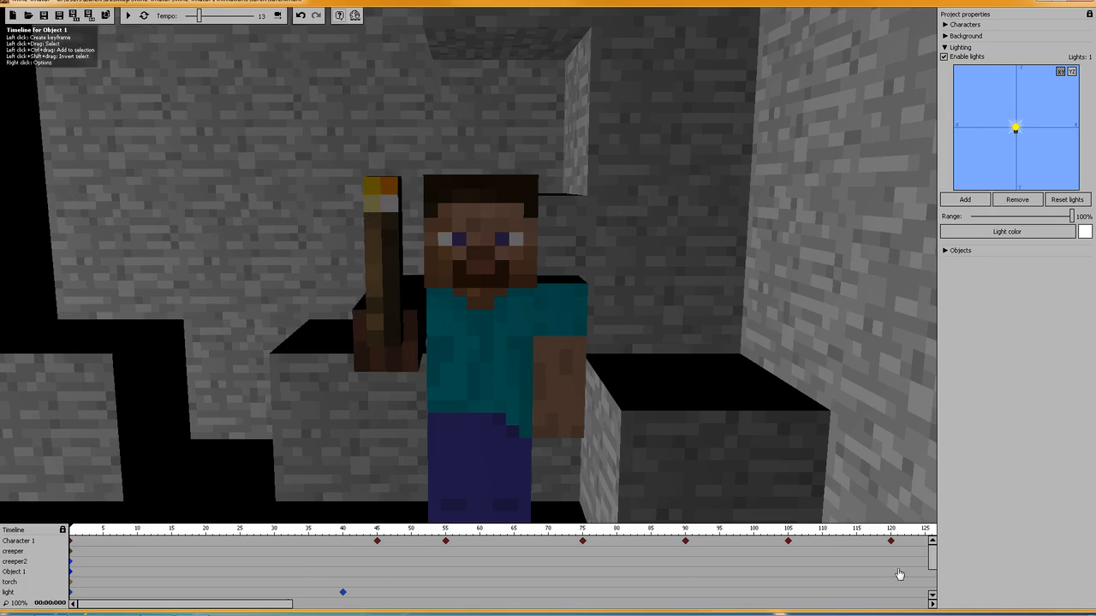
Examine the light objects' keyframes between frames 25 and 40, and show the object settings of light 3.
{"action": "left_click_drag", "start_coordinate": [932, 562], "coordinate": [933, 594]}
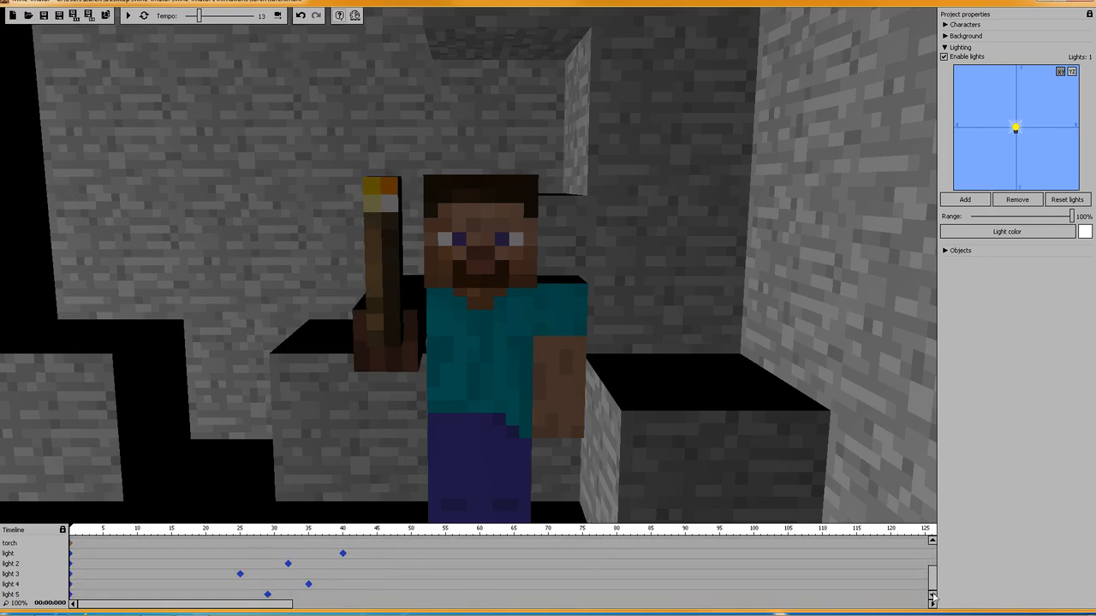
{"action": "left_click", "coordinate": [240, 574]}
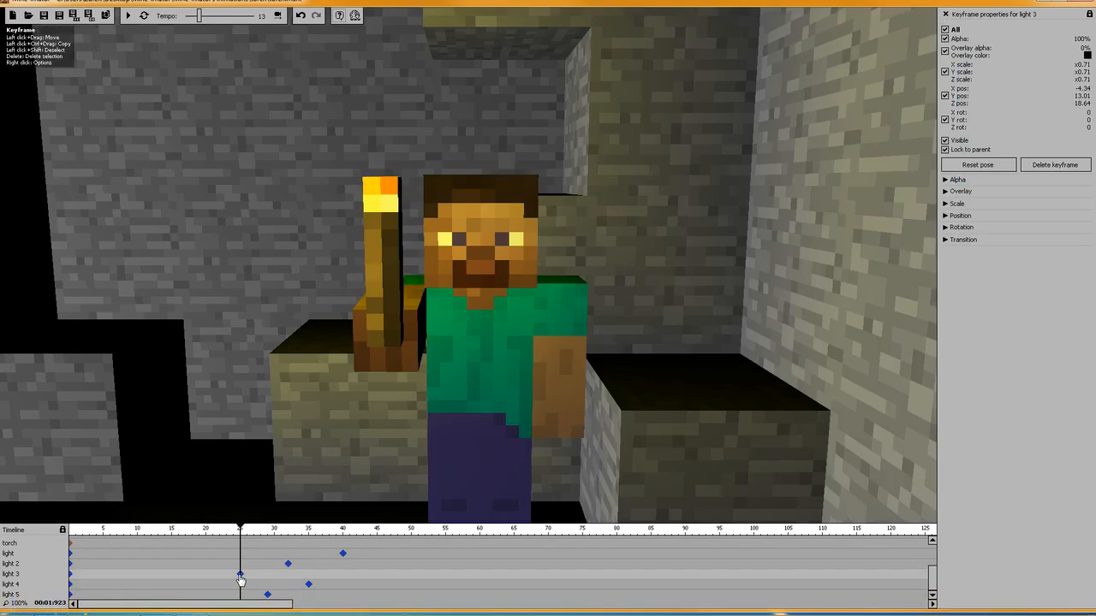
{"action": "left_click", "coordinate": [288, 564]}
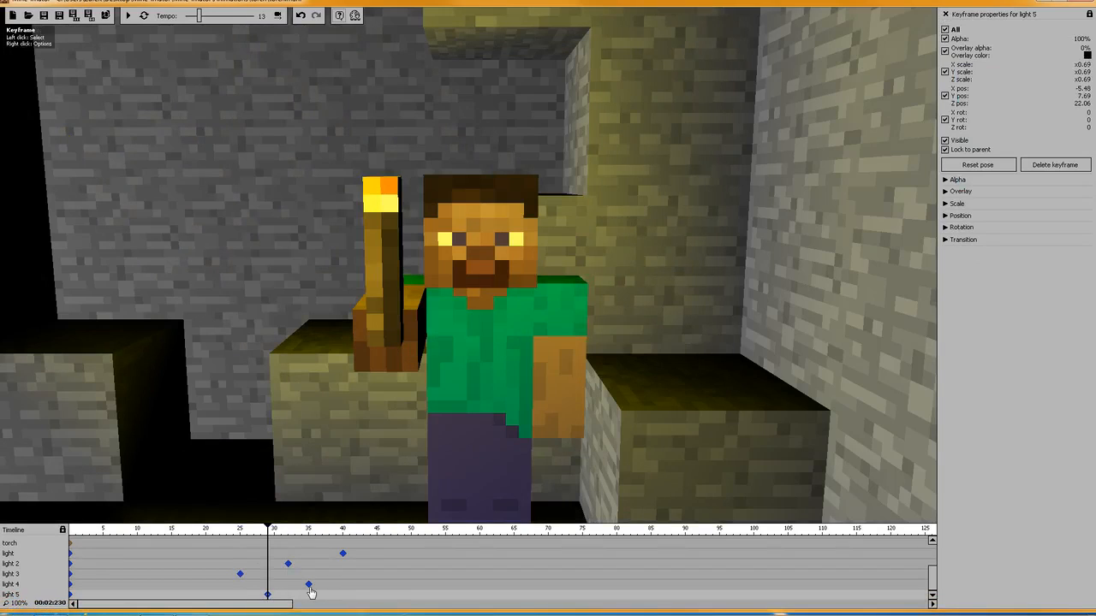
{"action": "left_click", "coordinate": [308, 585]}
{"action": "left_click", "coordinate": [342, 555]}
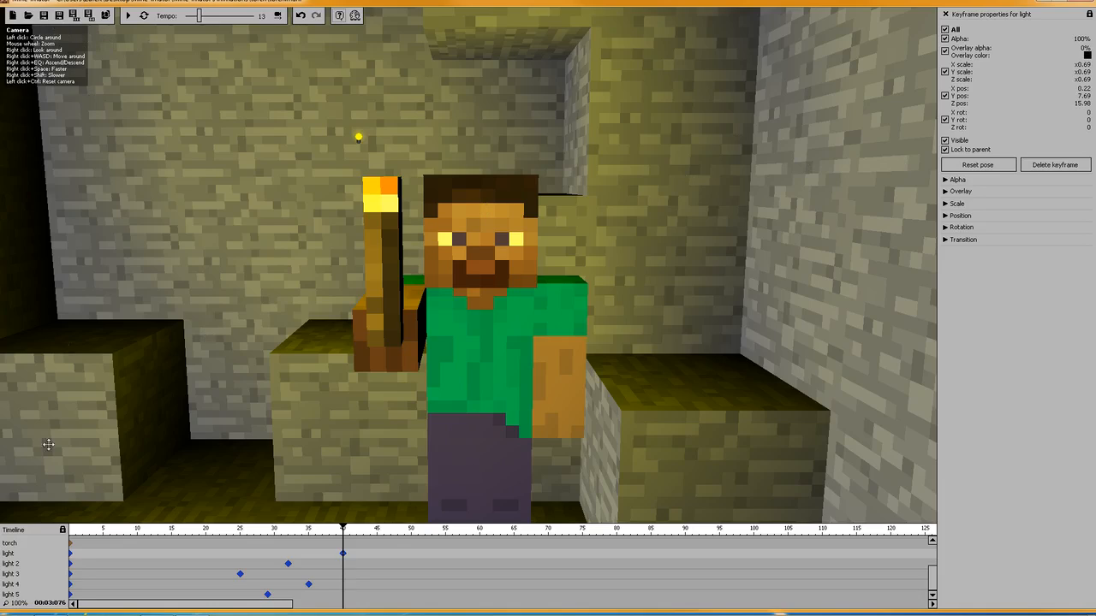
{"action": "left_click", "coordinate": [22, 579]}
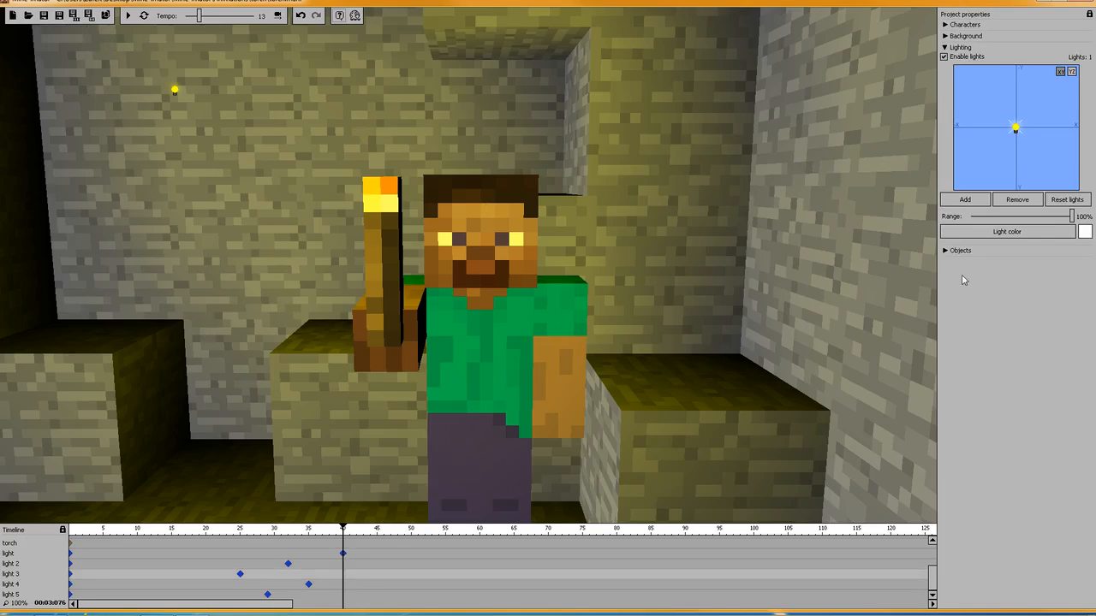
{"action": "left_click", "coordinate": [945, 251]}
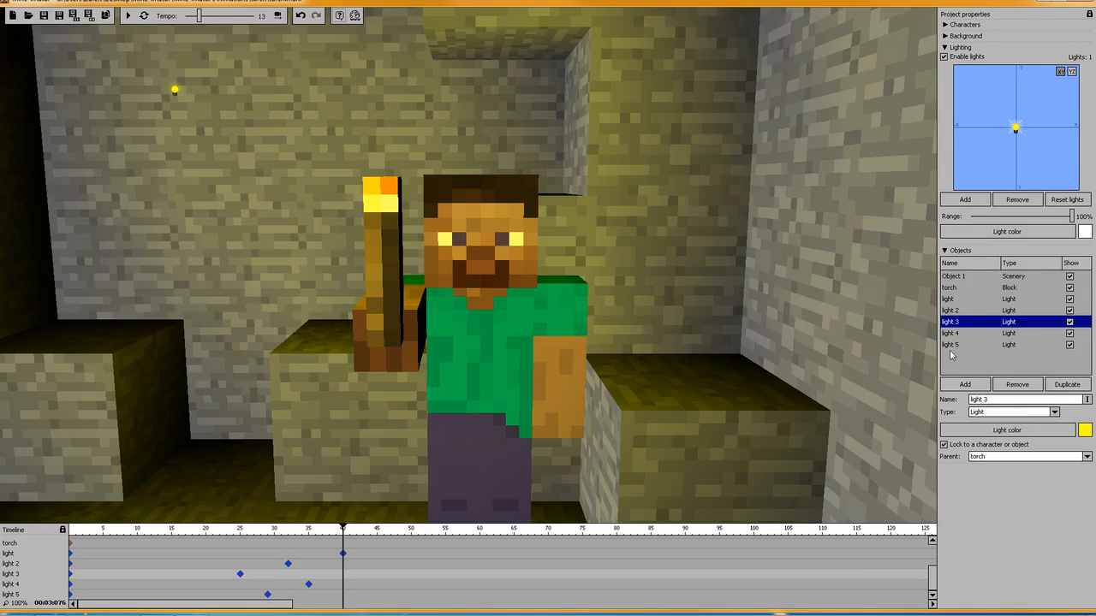
Add a new object and set its type to Light.
{"action": "left_click", "coordinate": [965, 384]}
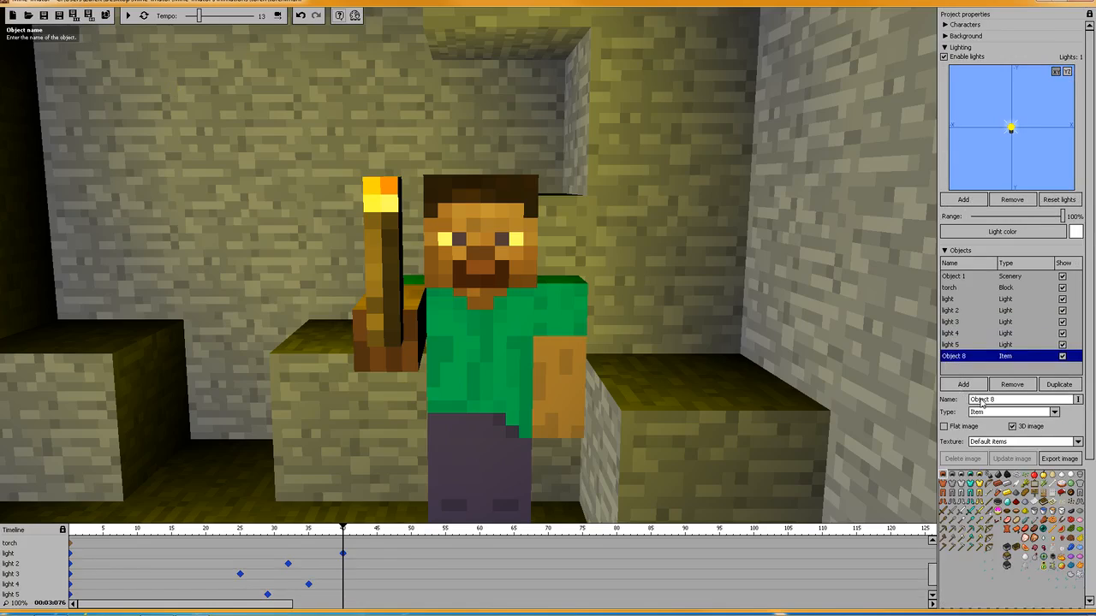
{"action": "left_click", "coordinate": [985, 413]}
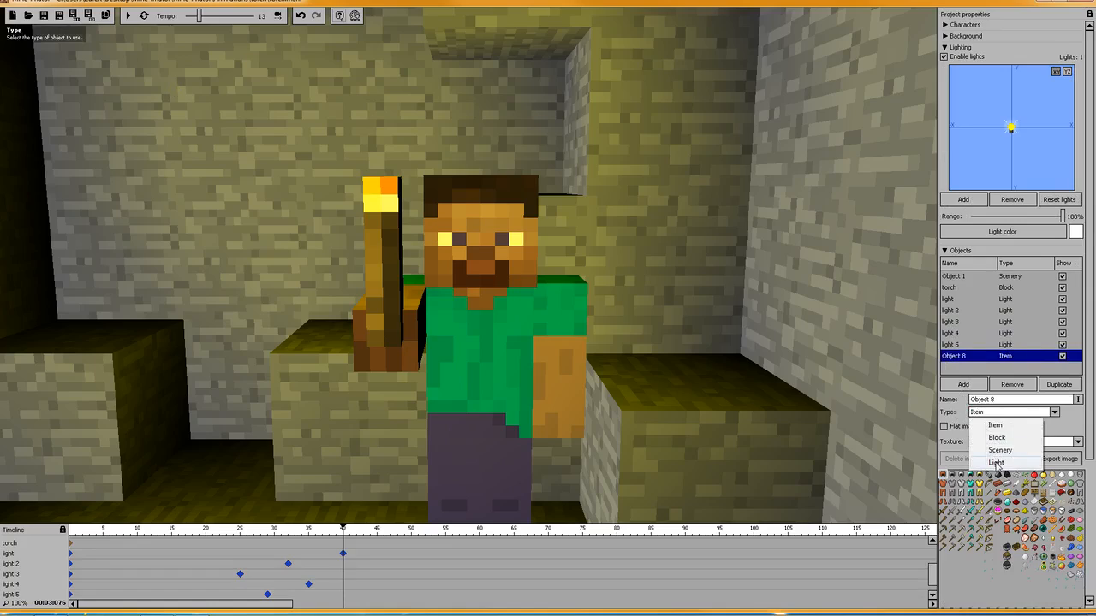
{"action": "left_click", "coordinate": [995, 463]}
{"action": "left_click", "coordinate": [1018, 432]}
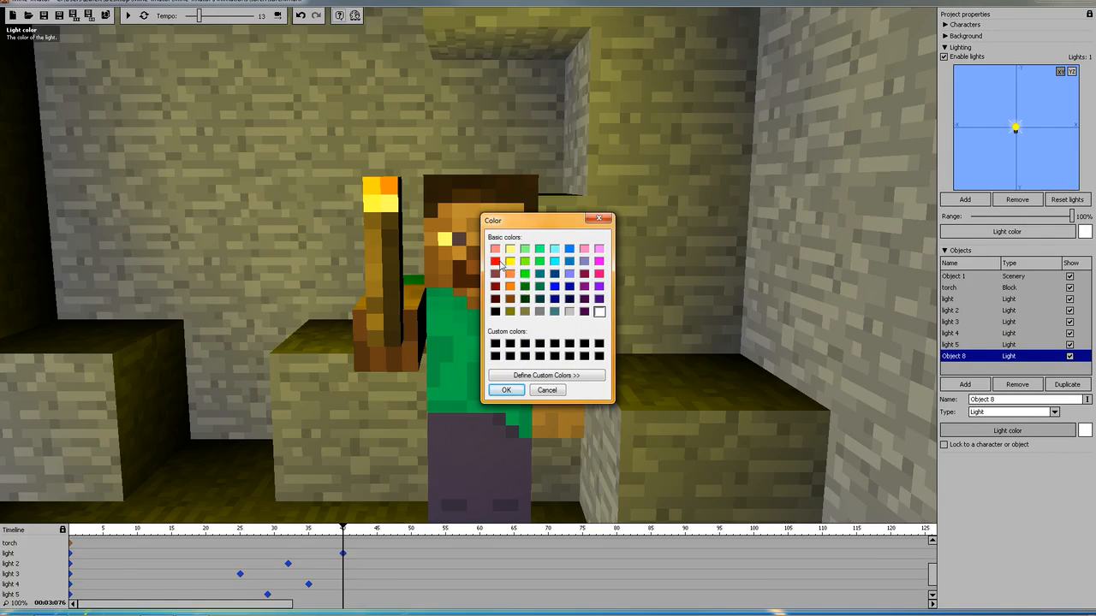
{"action": "left_click", "coordinate": [495, 261]}
{"action": "left_click", "coordinate": [509, 274]}
{"action": "left_click", "coordinate": [525, 274]}
{"action": "left_click", "coordinate": [510, 262]}
{"action": "left_click", "coordinate": [548, 391]}
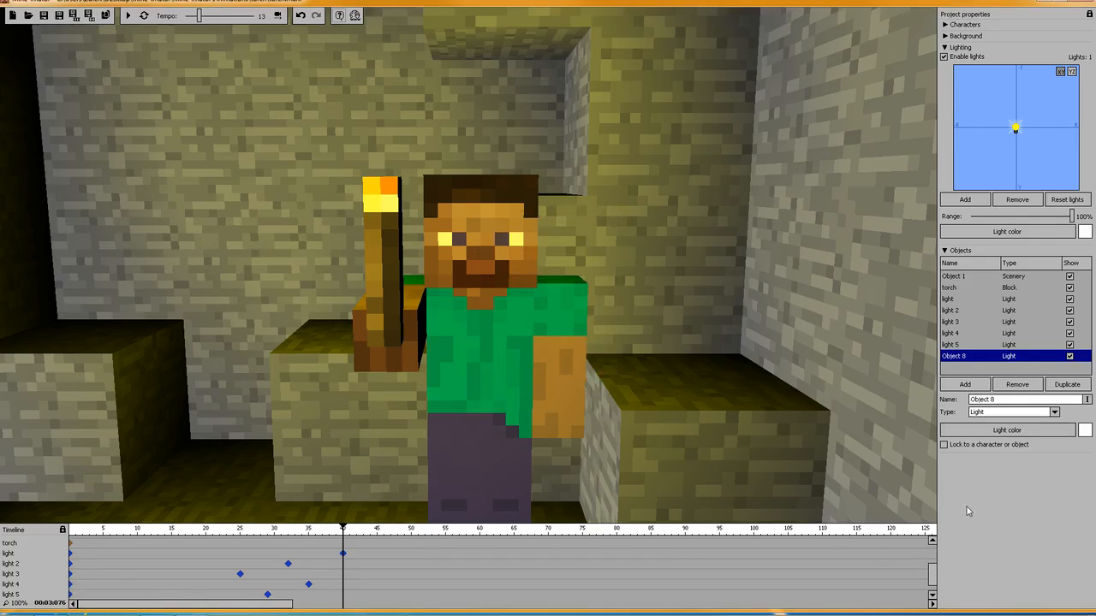
Lock the new light to a parent, trying Character 1 first and choosing the torch as its final parent.
{"action": "left_click", "coordinate": [945, 445]}
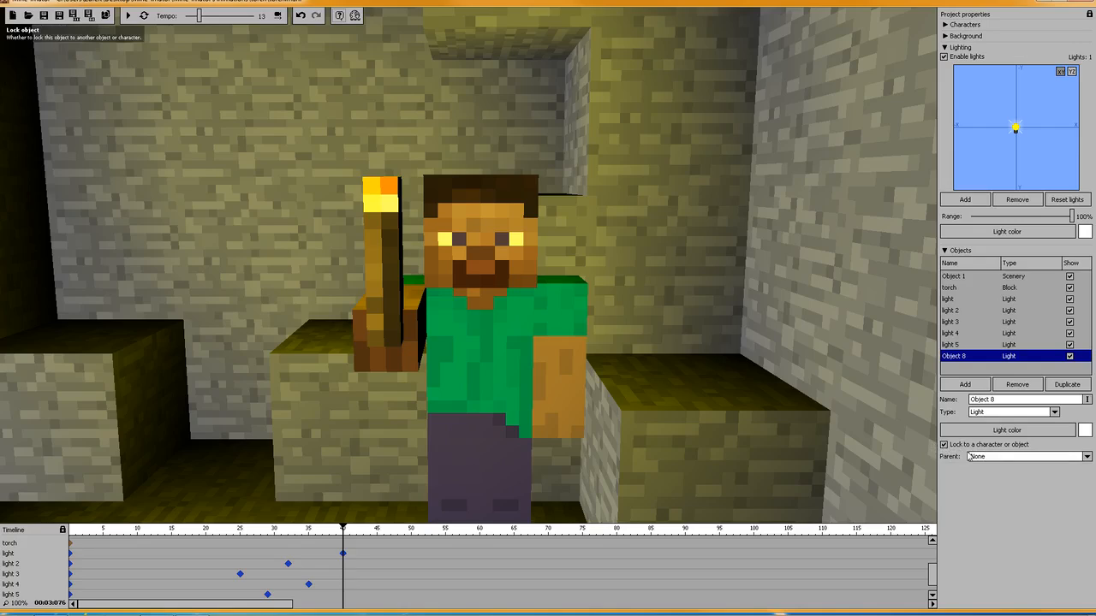
{"action": "left_click", "coordinate": [983, 461]}
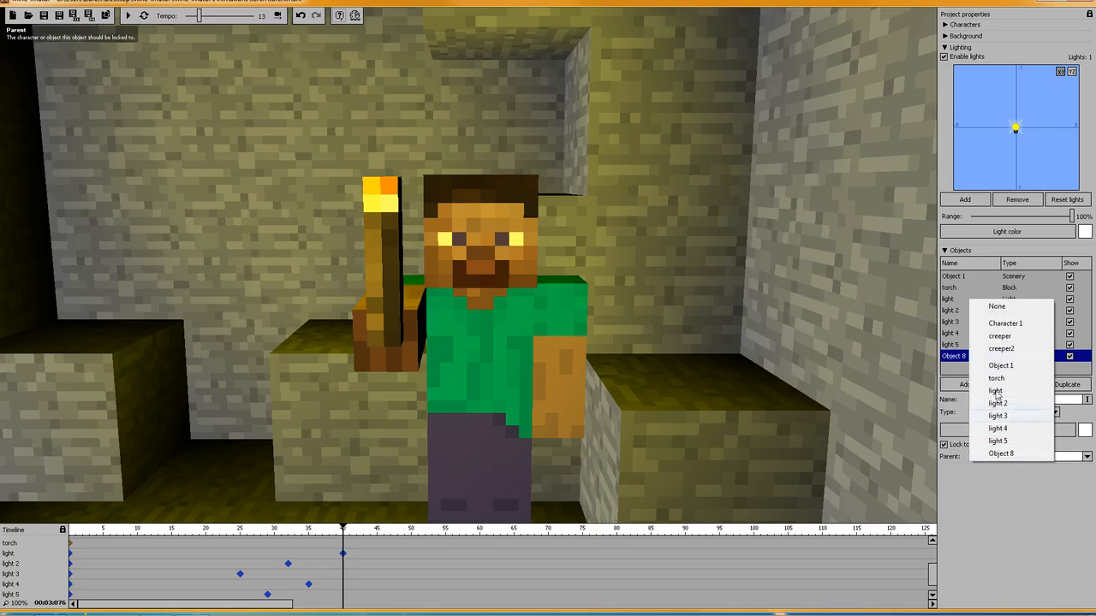
{"action": "left_click", "coordinate": [1012, 326]}
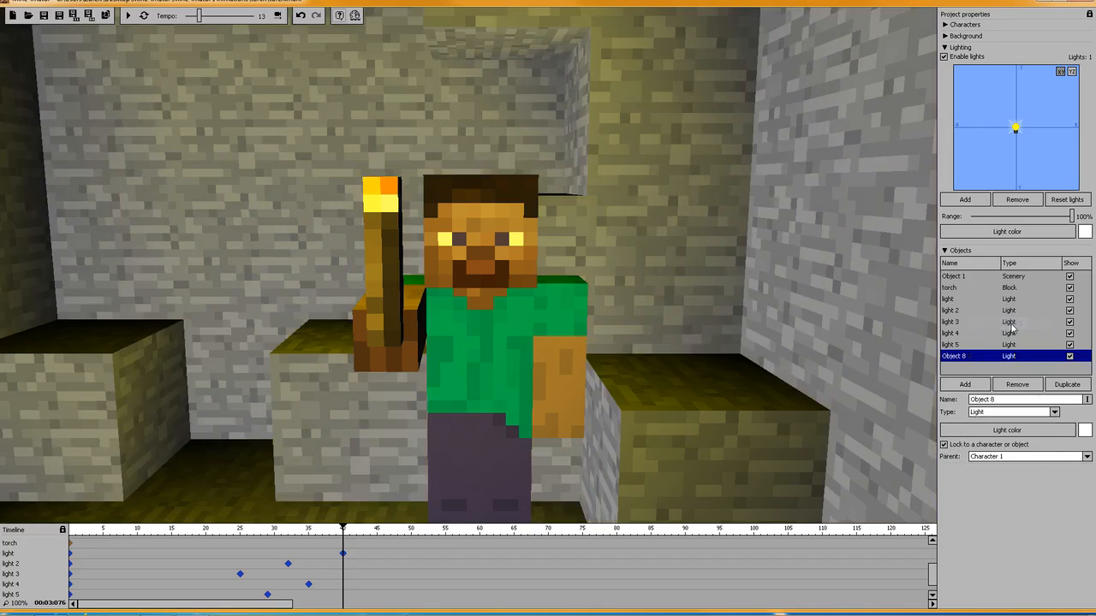
{"action": "left_click", "coordinate": [985, 461]}
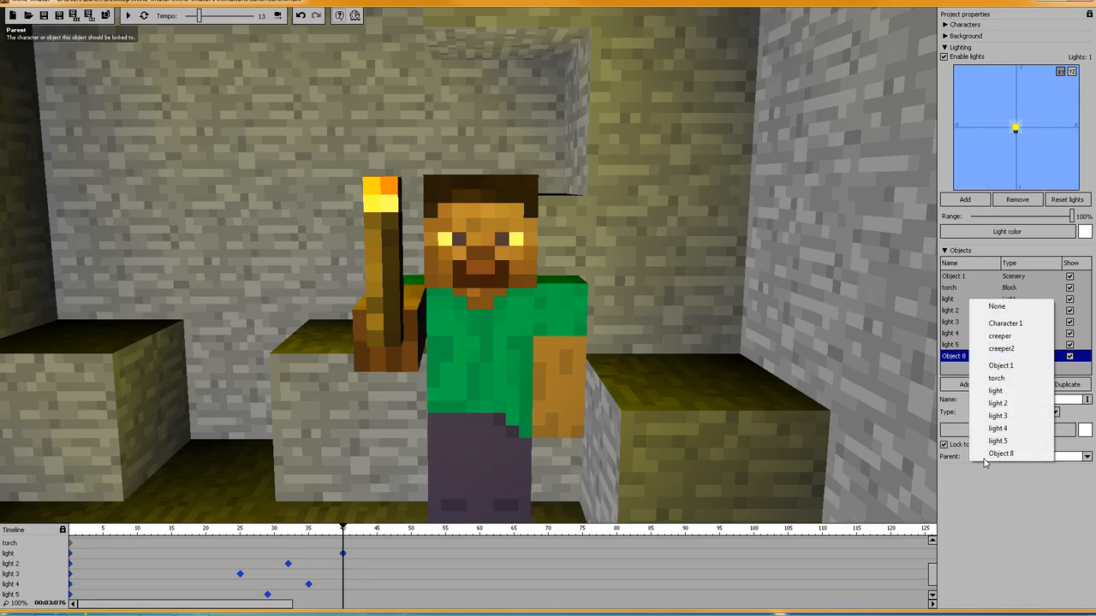
{"action": "left_click", "coordinate": [980, 461]}
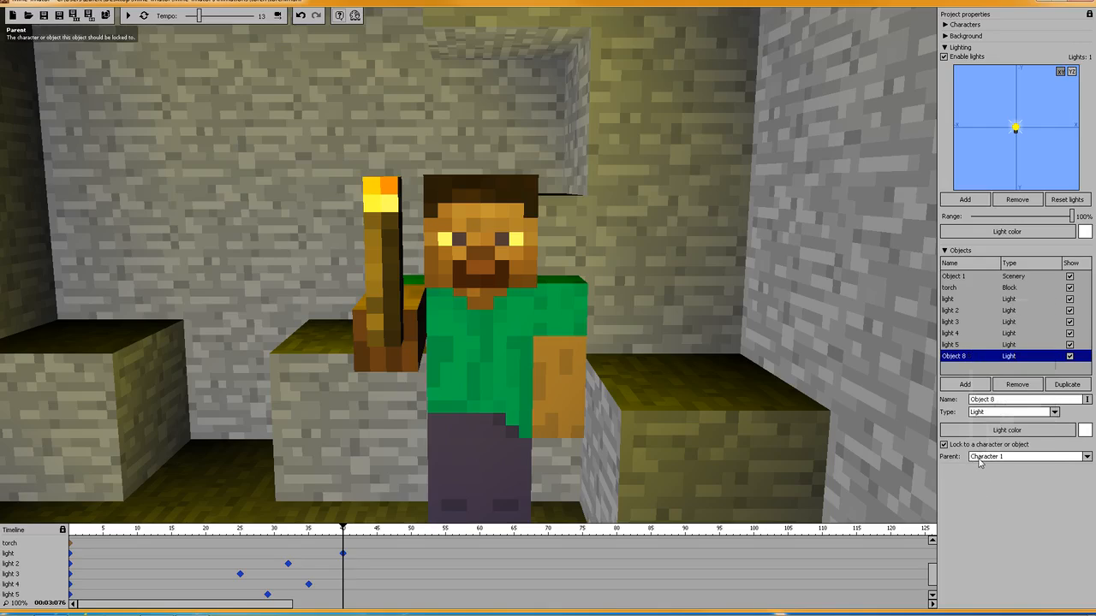
{"action": "left_click", "coordinate": [980, 462]}
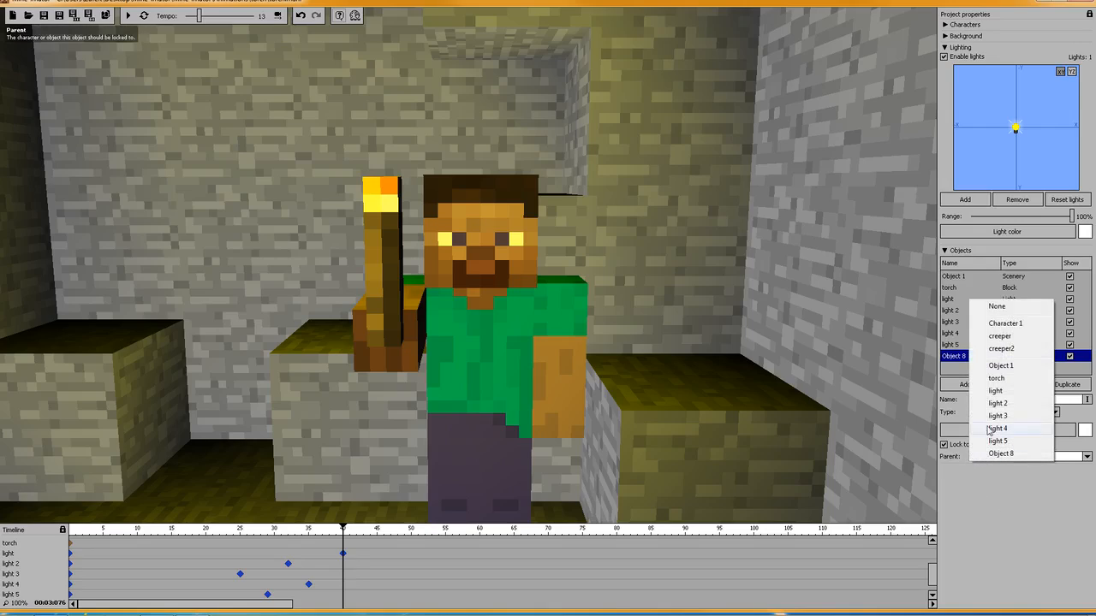
{"action": "left_click", "coordinate": [1013, 384]}
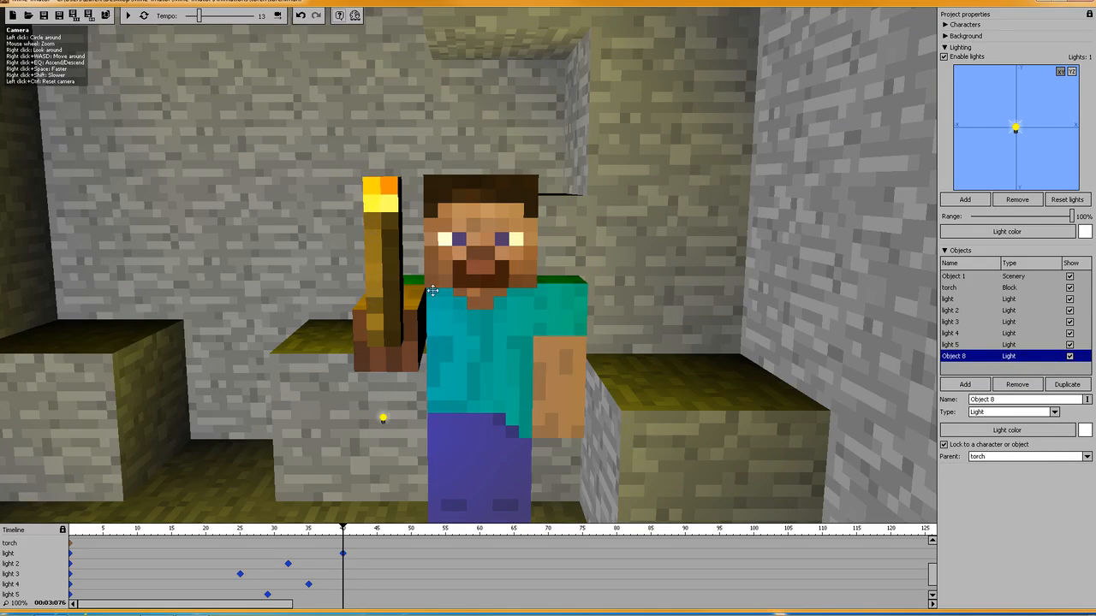
Set the parent of the new light, Object 8, to None.
{"action": "left_click", "coordinate": [995, 461]}
{"action": "left_click", "coordinate": [996, 306]}
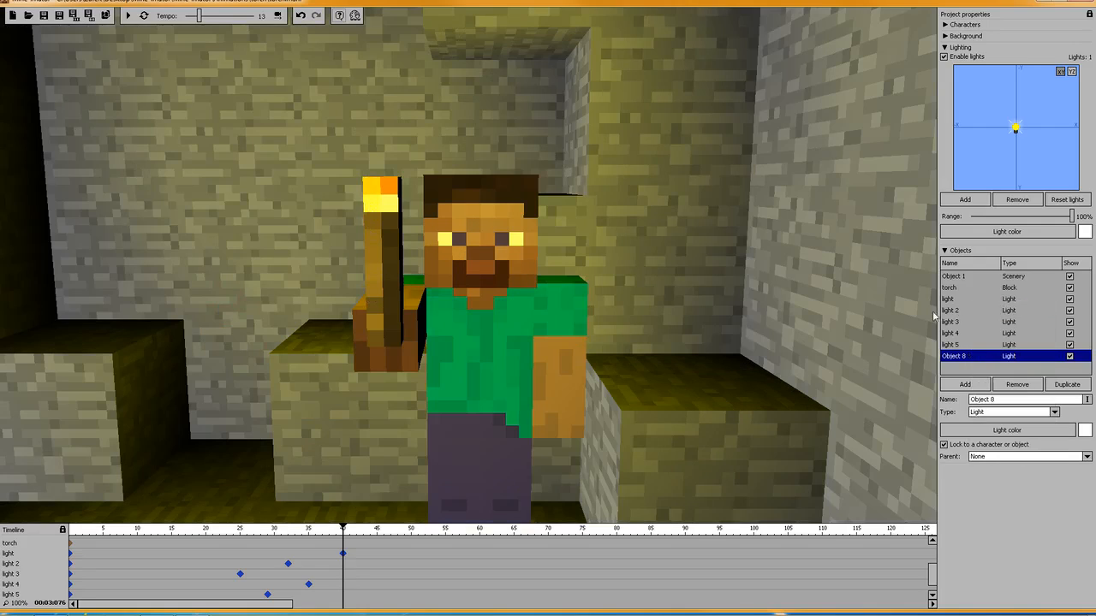
Examine from above where each light sits around the torch at its keyframe between frames 25 and 40.
{"action": "right_click_drag", "start_coordinate": [612, 287], "coordinate": [612, 351]}
{"action": "key", "text": "q"}
{"action": "key", "text": "e"}
{"action": "mouse_move", "coordinate": [464, 255]}
{"action": "right_mouse_down"}
{"action": "mouse_move", "coordinate": [465, 239]}
{"action": "mouse_move", "coordinate": [451, 243]}
{"action": "mouse_move", "coordinate": [464, 255]}
{"action": "right_mouse_up"}
{"action": "key", "text": "w"}
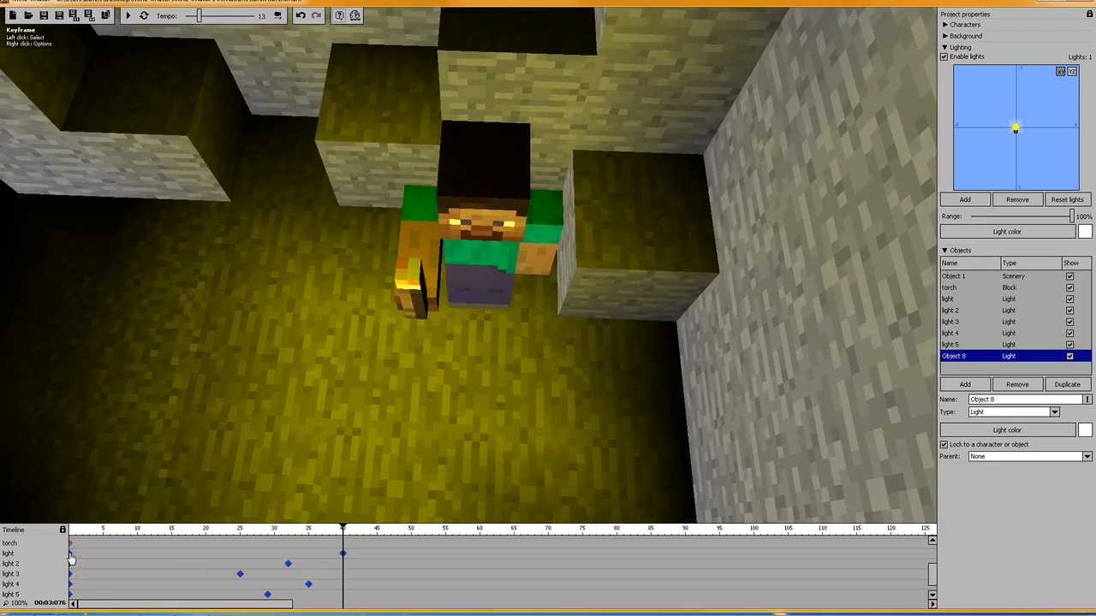
{"action": "left_click", "coordinate": [240, 575]}
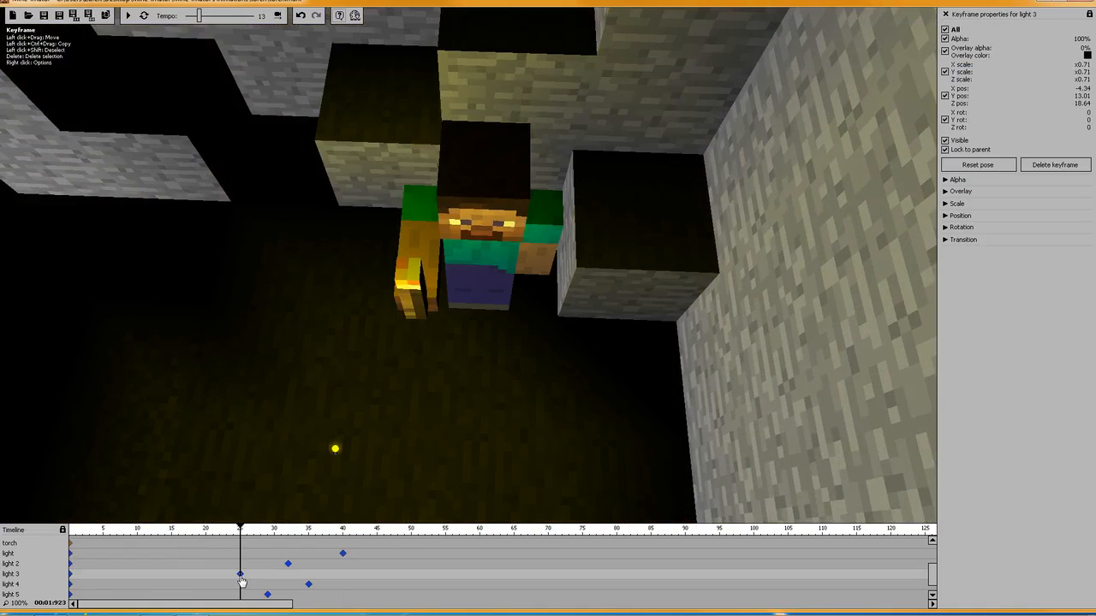
{"action": "left_click", "coordinate": [288, 566]}
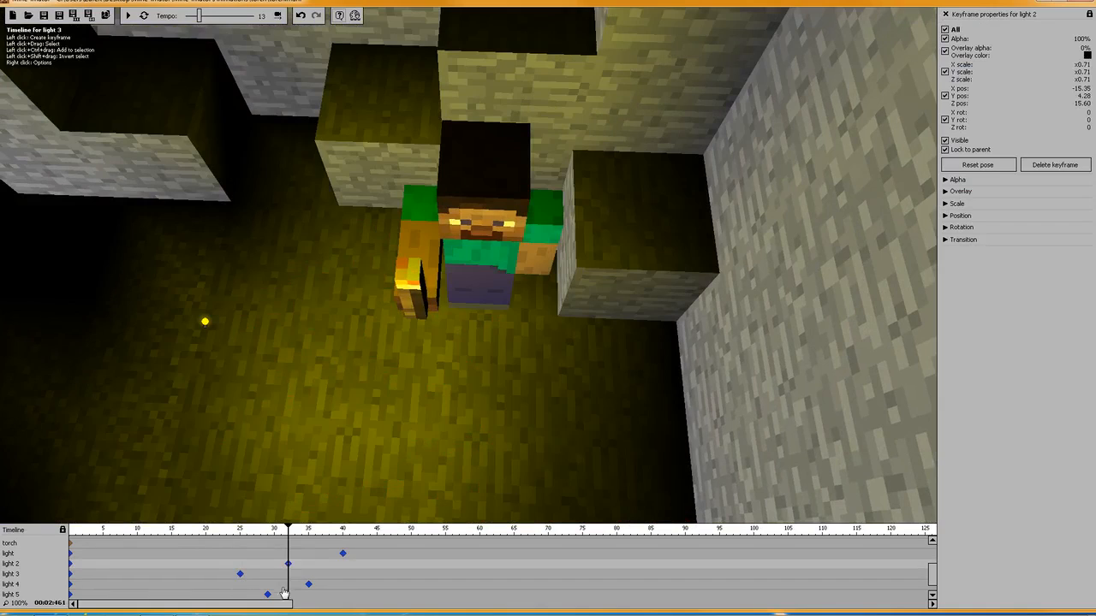
{"action": "left_click", "coordinate": [267, 596]}
{"action": "left_click", "coordinate": [308, 585]}
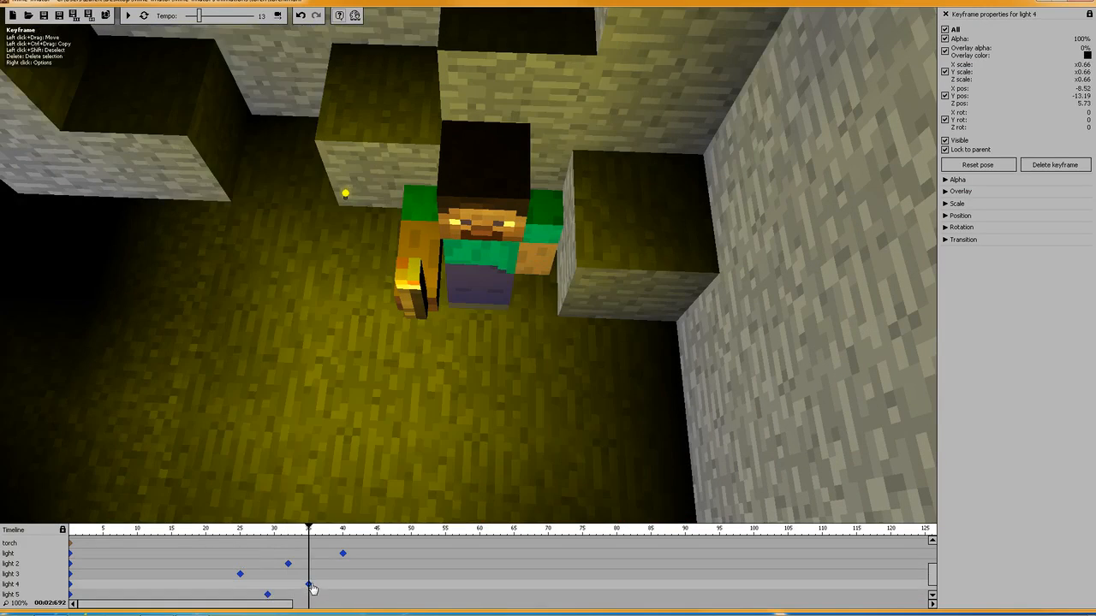
{"action": "left_click", "coordinate": [342, 554]}
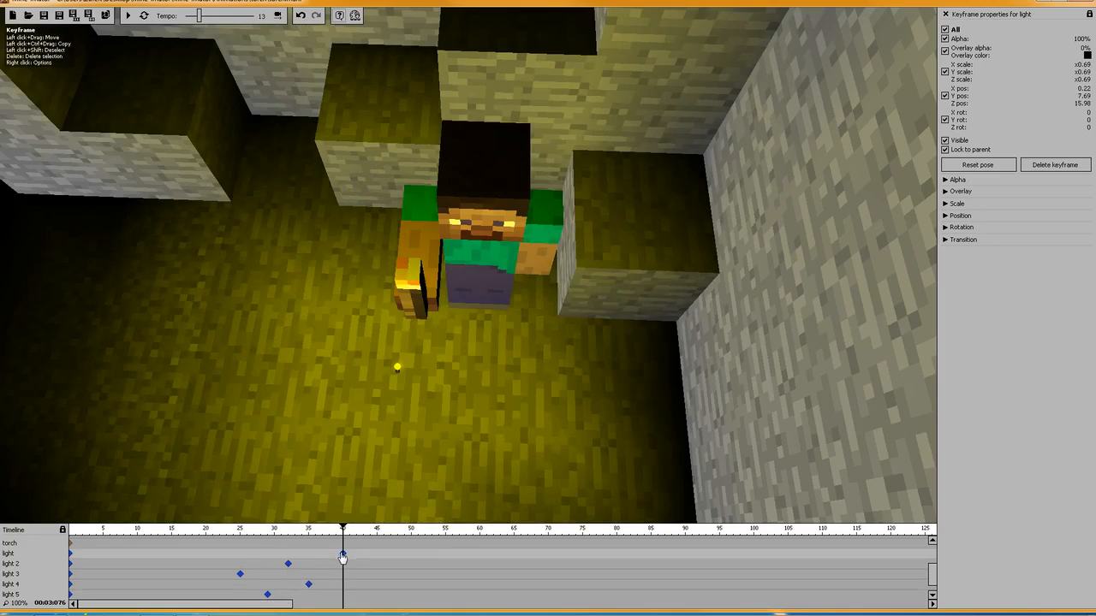
{"action": "left_click", "coordinate": [309, 584]}
Inspect the torch lighting from several angles around the character, comparing the light 2 keyframe with the light keyframe at frame 40.
{"action": "right_click_drag", "start_coordinate": [468, 266], "coordinate": [472, 206]}
{"action": "key", "text": "a"}
{"action": "key", "text": "w"}
{"action": "left_click", "coordinate": [344, 554]}
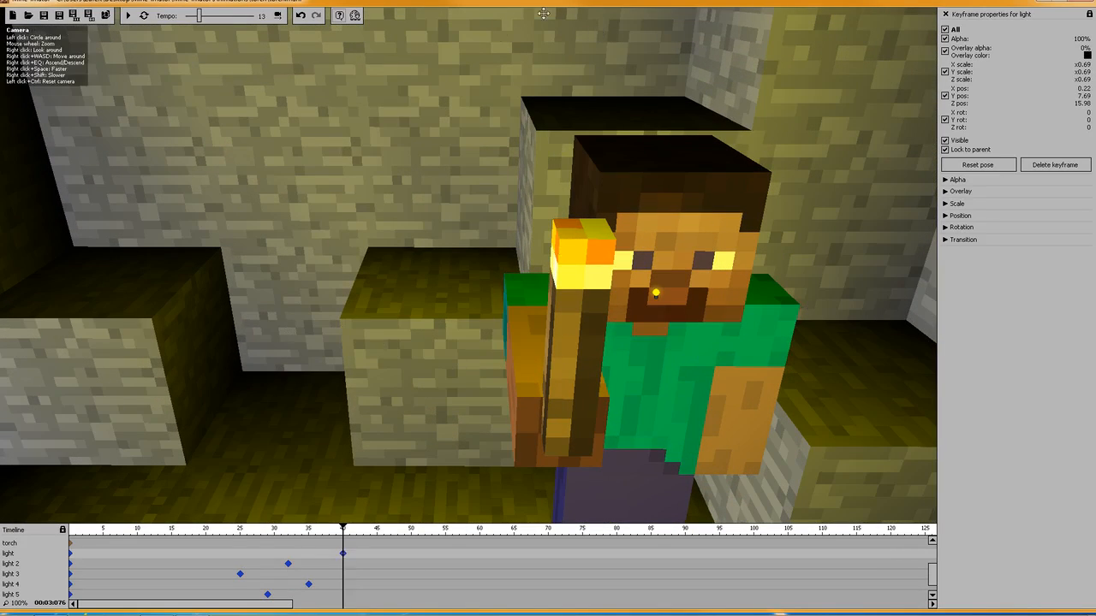
{"action": "key", "text": "e"}
{"action": "mouse_move", "coordinate": [468, 265]}
{"action": "right_mouse_down"}
{"action": "mouse_move", "coordinate": [481, 321]}
{"action": "mouse_move", "coordinate": [437, 268]}
{"action": "mouse_move", "coordinate": [471, 264]}
{"action": "right_mouse_up"}
{"action": "key", "text": "s"}
{"action": "key", "text": "d"}
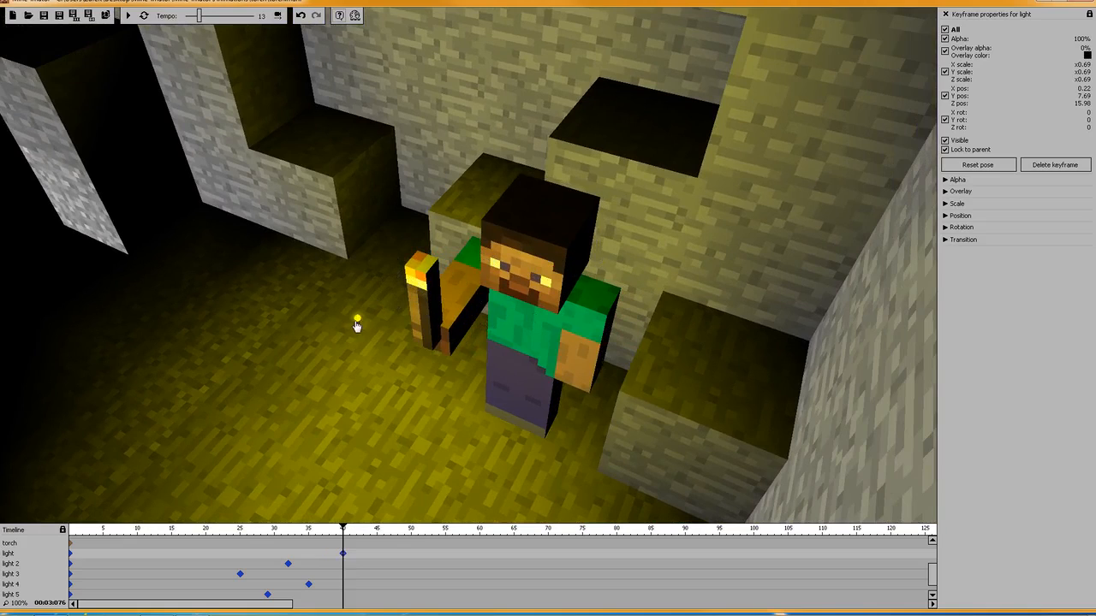
{"action": "left_click_drag", "start_coordinate": [500, 179], "coordinate": [468, 266]}
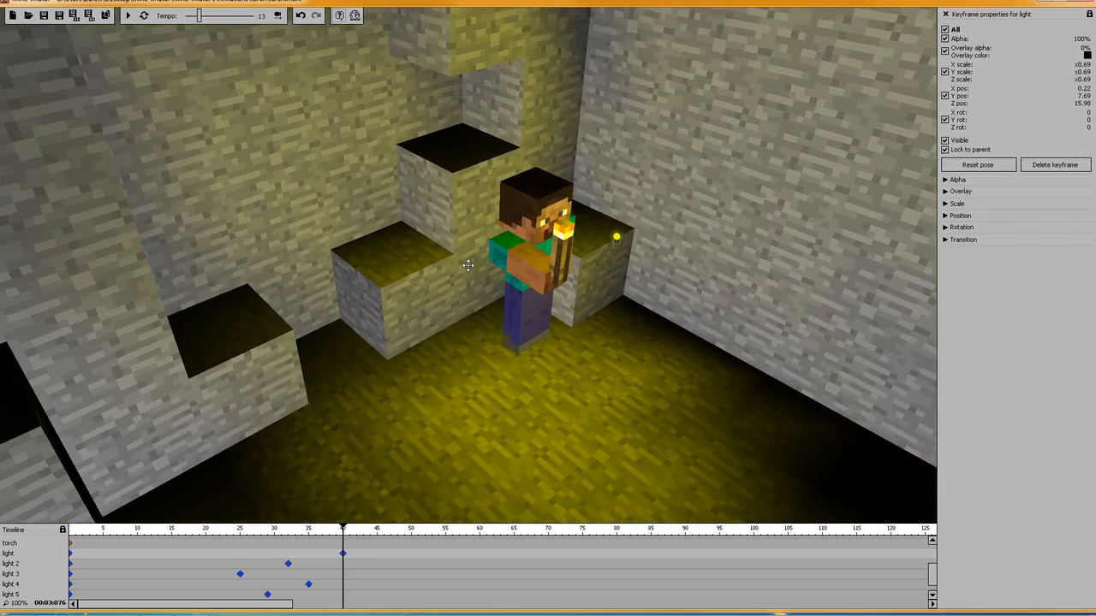
{"action": "left_click", "coordinate": [289, 566]}
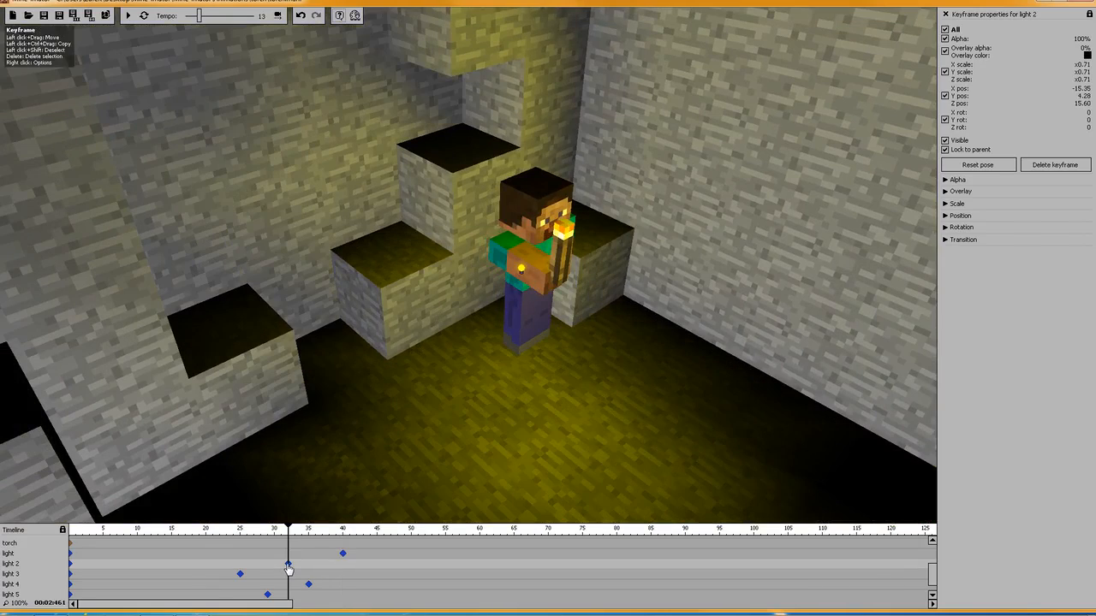
{"action": "left_click", "coordinate": [344, 557]}
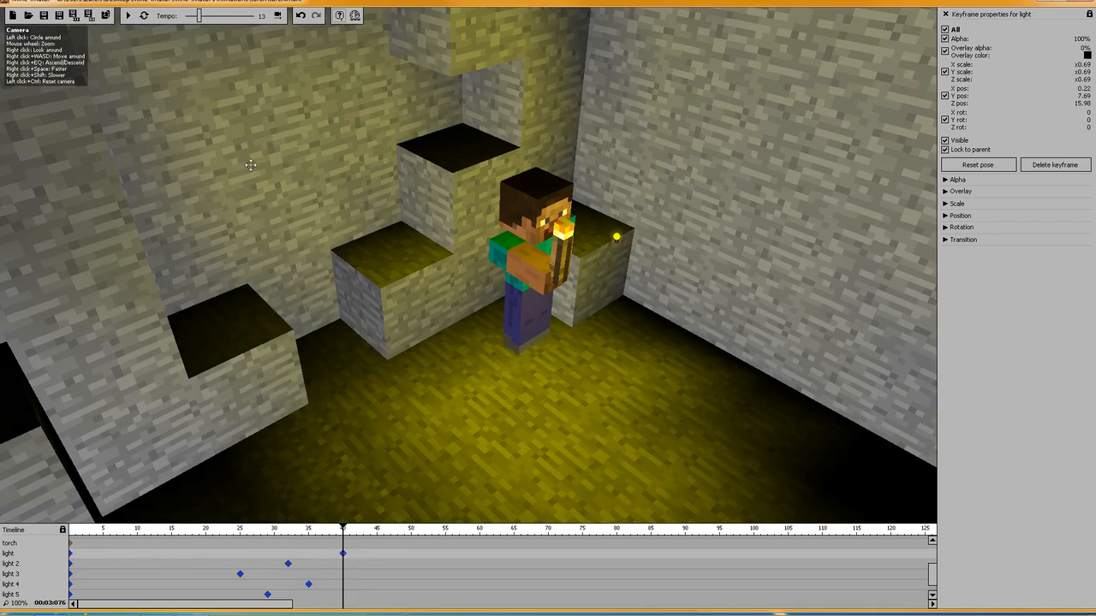
Play the animation from frame 40 through the scene camera and pause it just past frame 370.
{"action": "left_click", "coordinate": [278, 15]}
{"action": "left_click", "coordinate": [343, 566]}
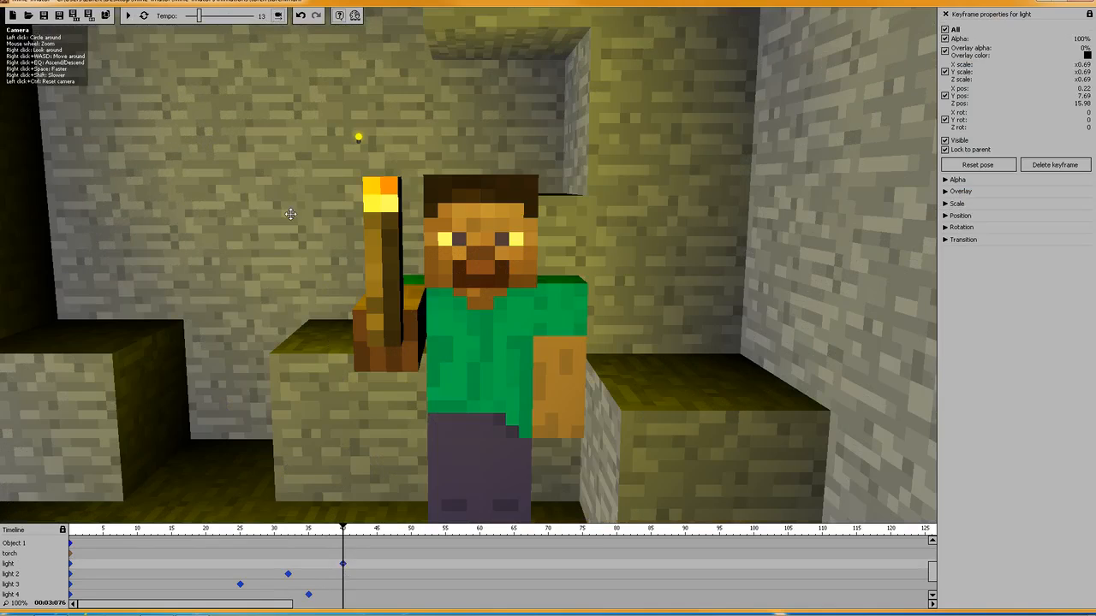
{"action": "left_click", "coordinate": [127, 16]}
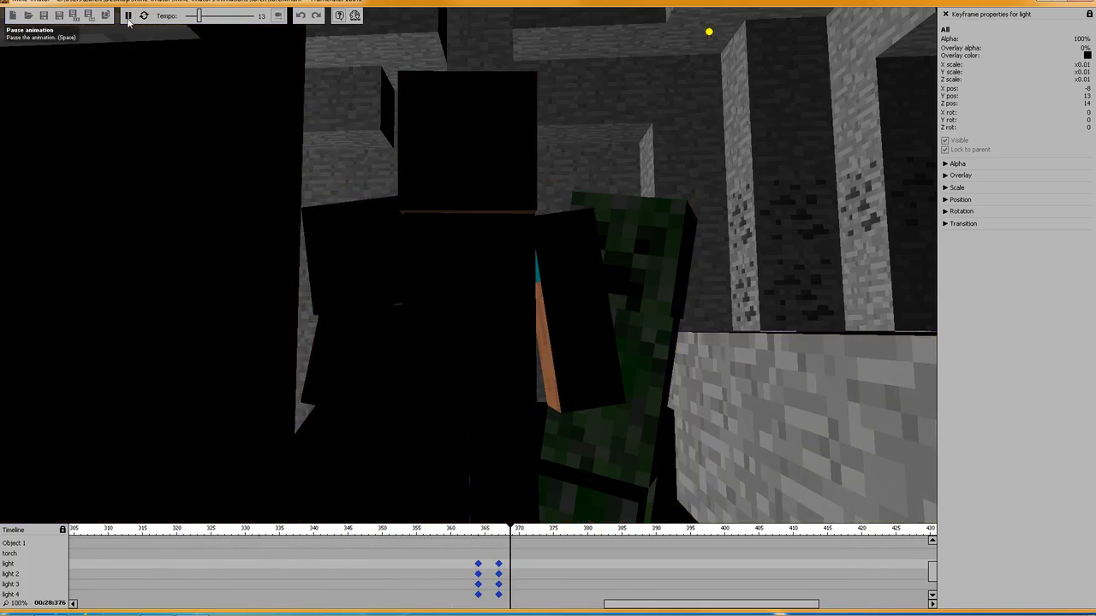
{"action": "left_click", "coordinate": [128, 15]}
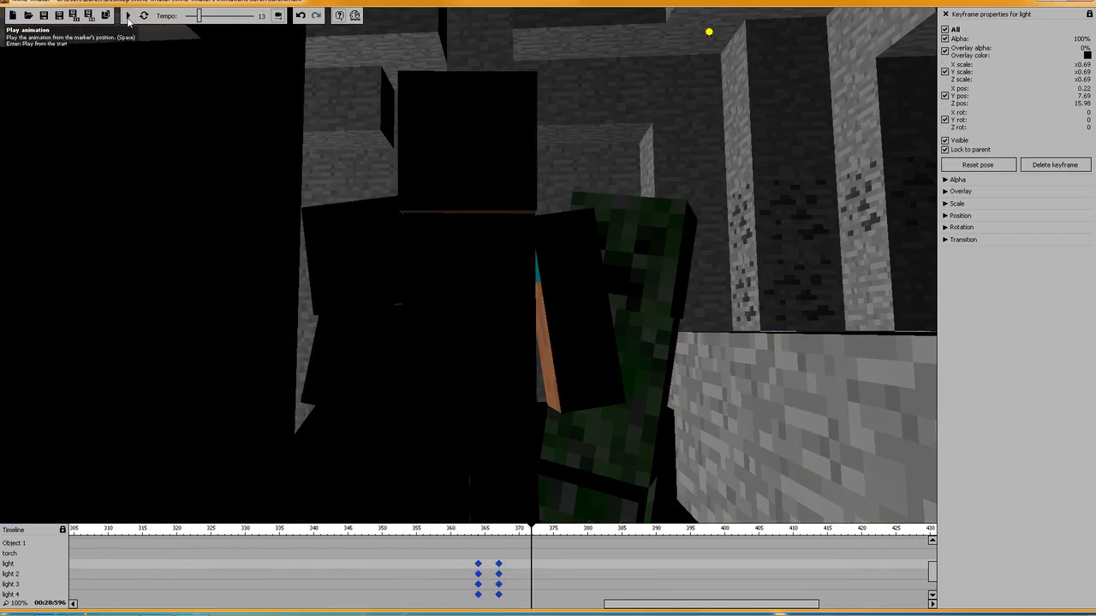
Examine the scale setting of the first light's two keyframes around frame 365.
{"action": "left_click", "coordinate": [480, 571]}
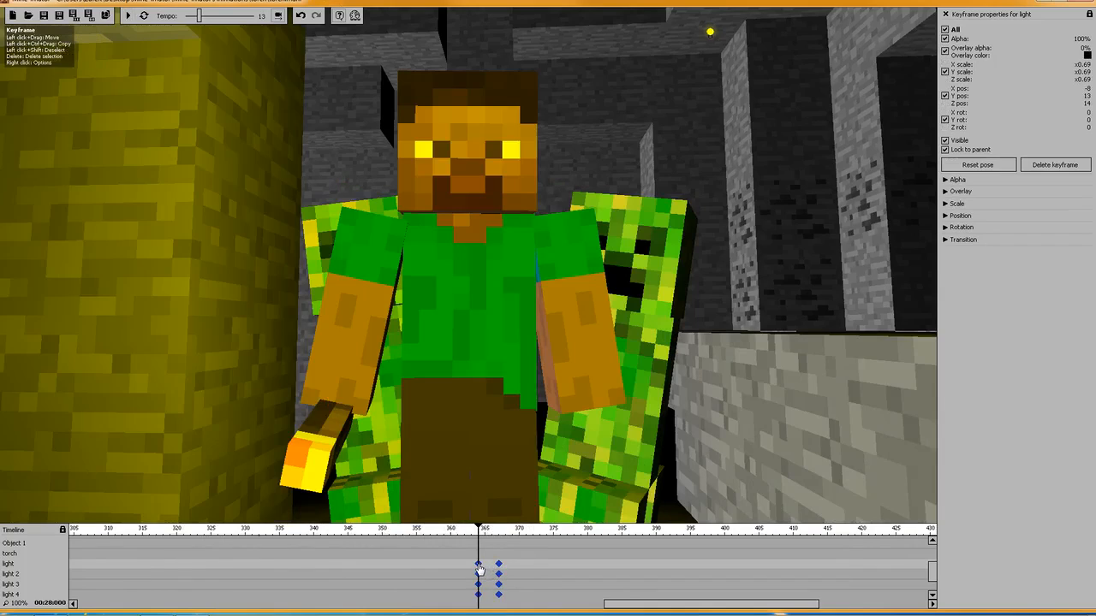
{"action": "left_click", "coordinate": [946, 181]}
{"action": "left_click", "coordinate": [946, 180]}
{"action": "left_click", "coordinate": [946, 204]}
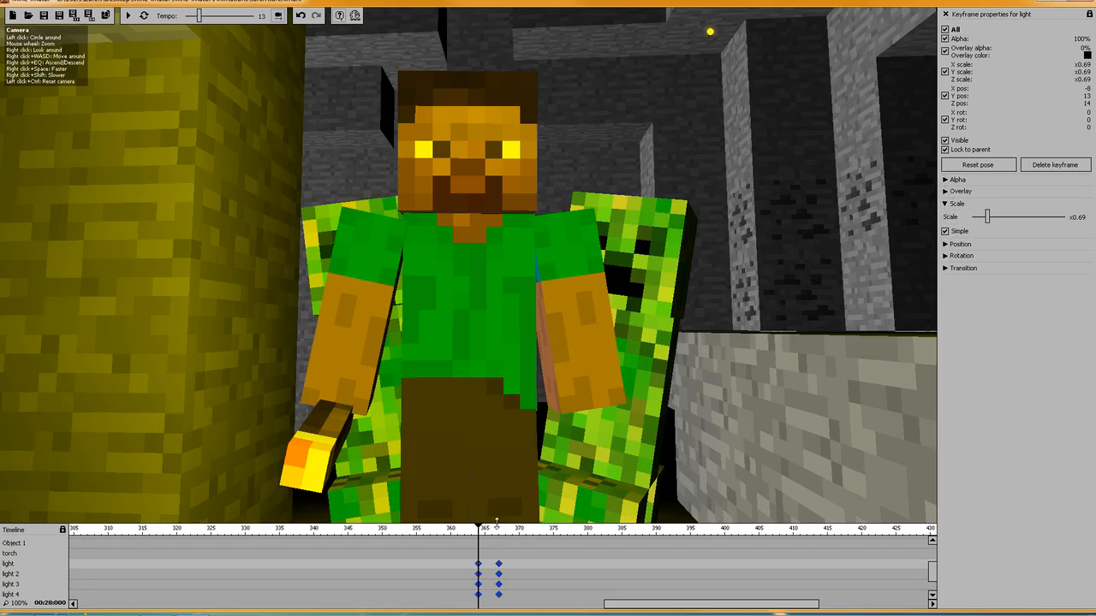
{"action": "left_click", "coordinate": [498, 563]}
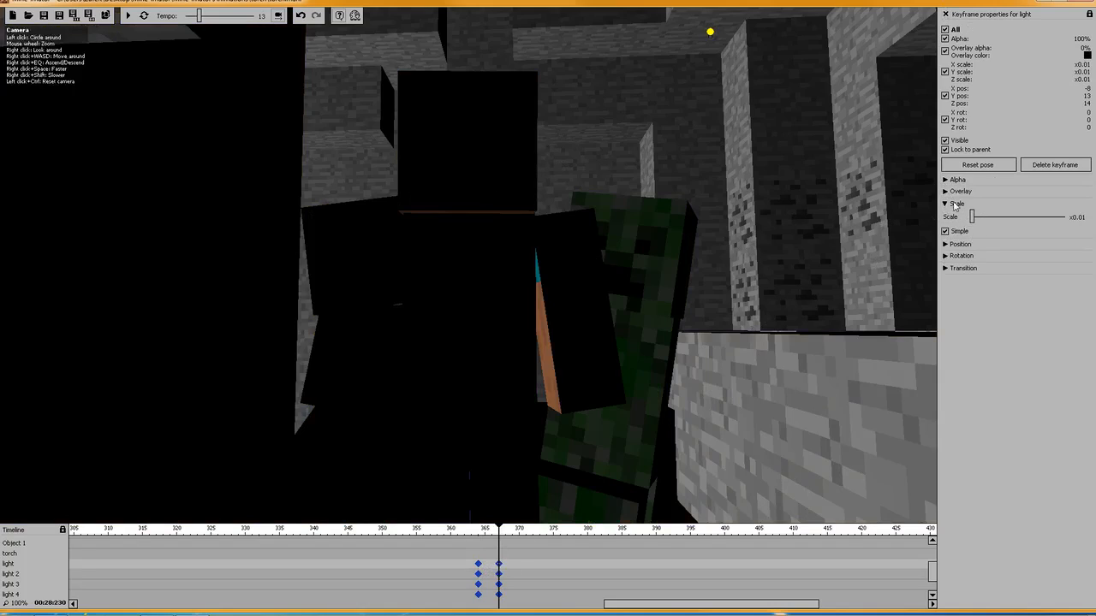
Try the dark scene without its ambient light, and add one ambient light back.
{"action": "left_click", "coordinate": [709, 32]}
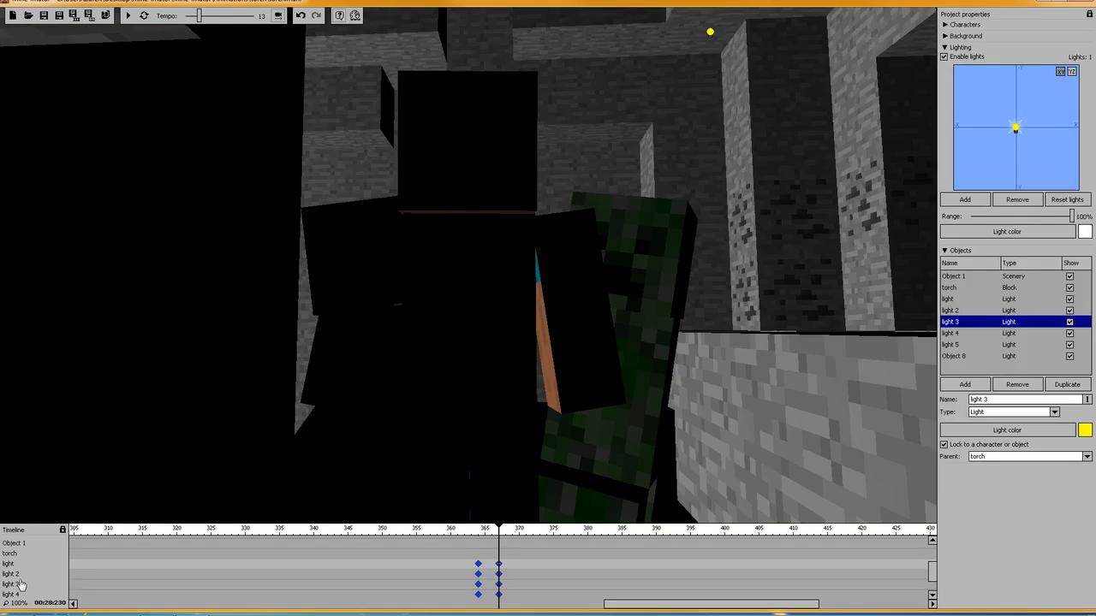
{"action": "right_click", "coordinate": [1015, 129]}
{"action": "left_click", "coordinate": [1018, 145]}
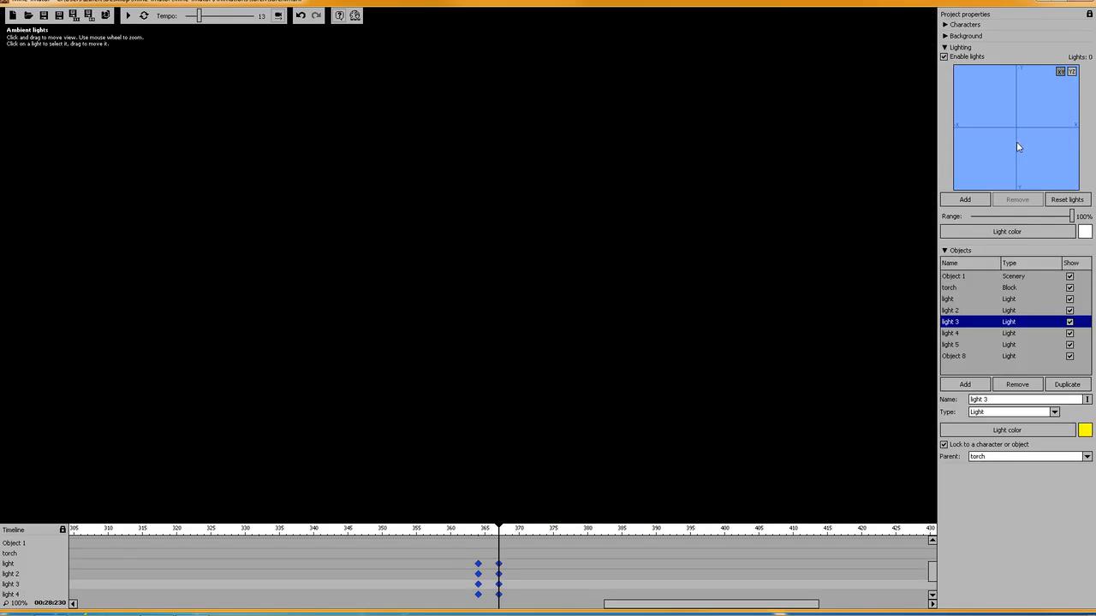
{"action": "left_click", "coordinate": [965, 199]}
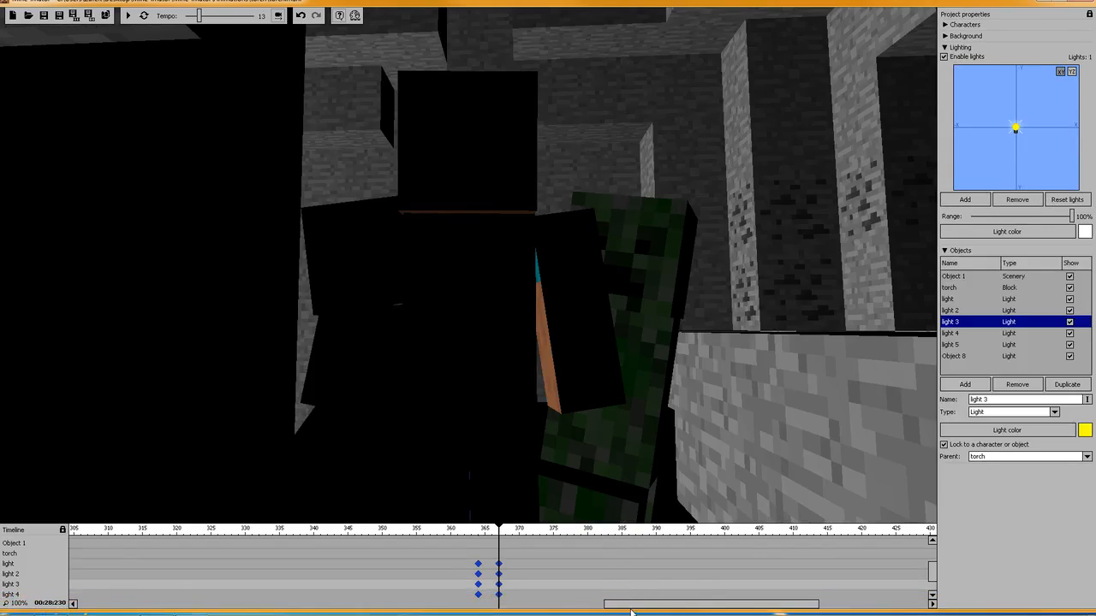
Start a new animation project and add one object to it.
{"action": "left_click_drag", "start_coordinate": [609, 608], "coordinate": [34, 597]}
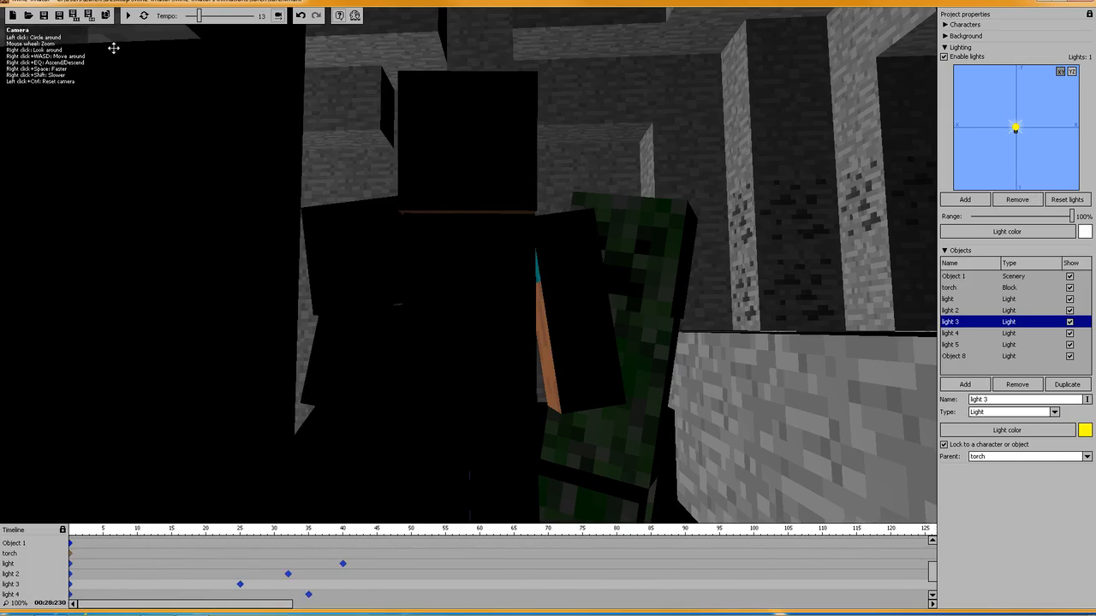
{"action": "left_click", "coordinate": [13, 16]}
{"action": "left_click", "coordinate": [548, 334]}
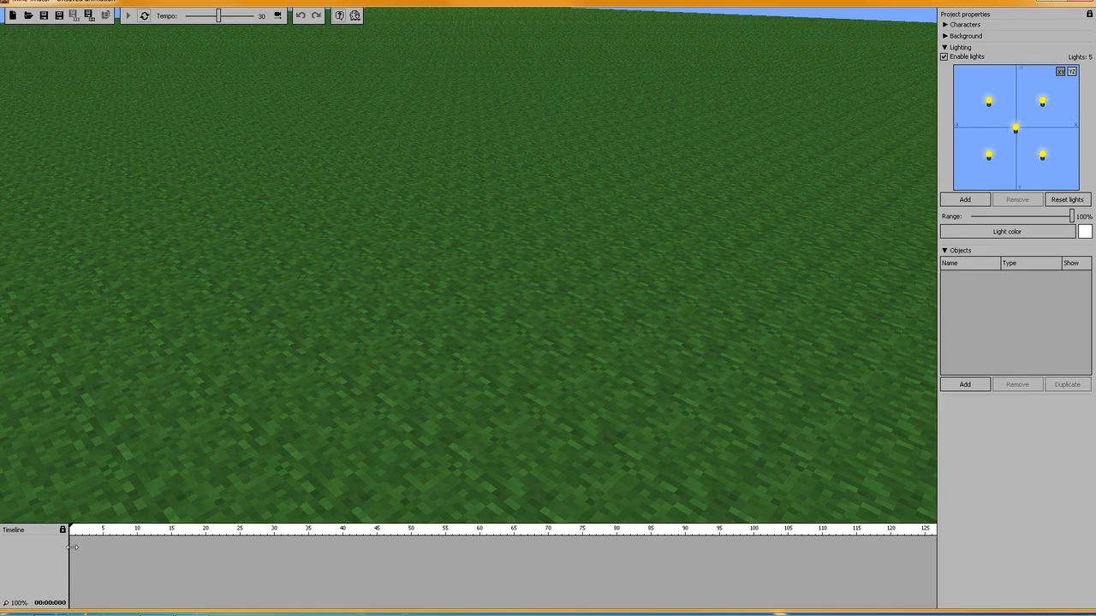
{"action": "left_click", "coordinate": [945, 48]}
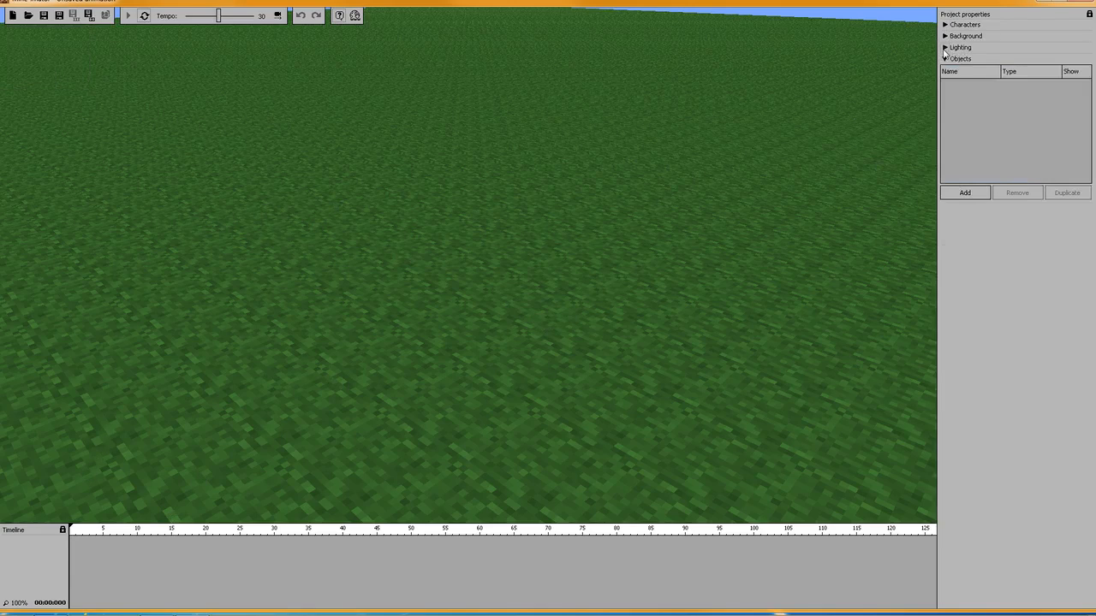
{"action": "left_click", "coordinate": [972, 196]}
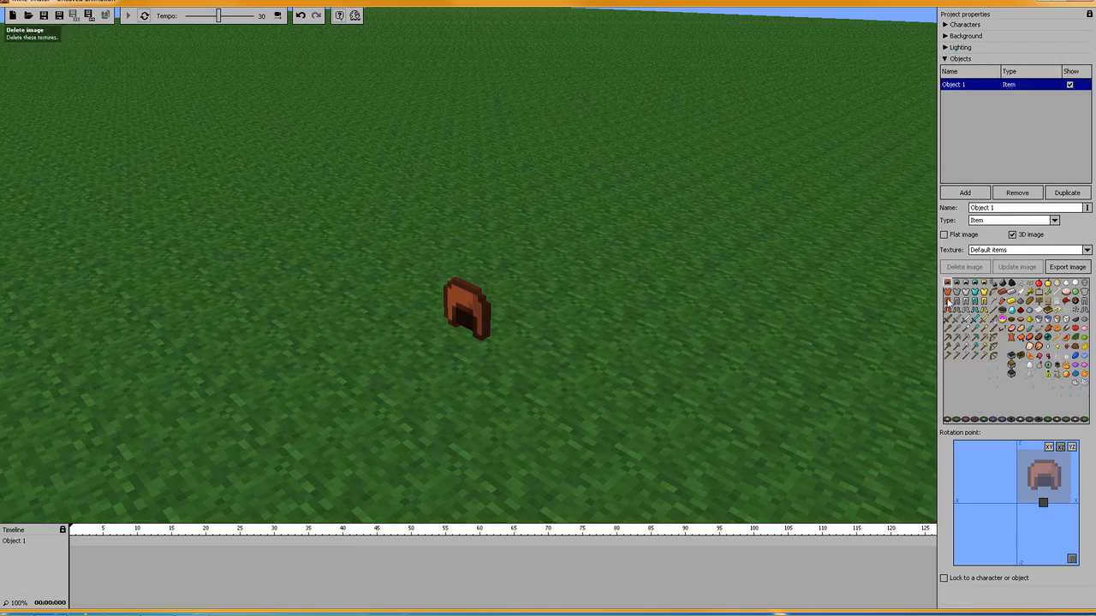
{"action": "left_click", "coordinate": [981, 208]}
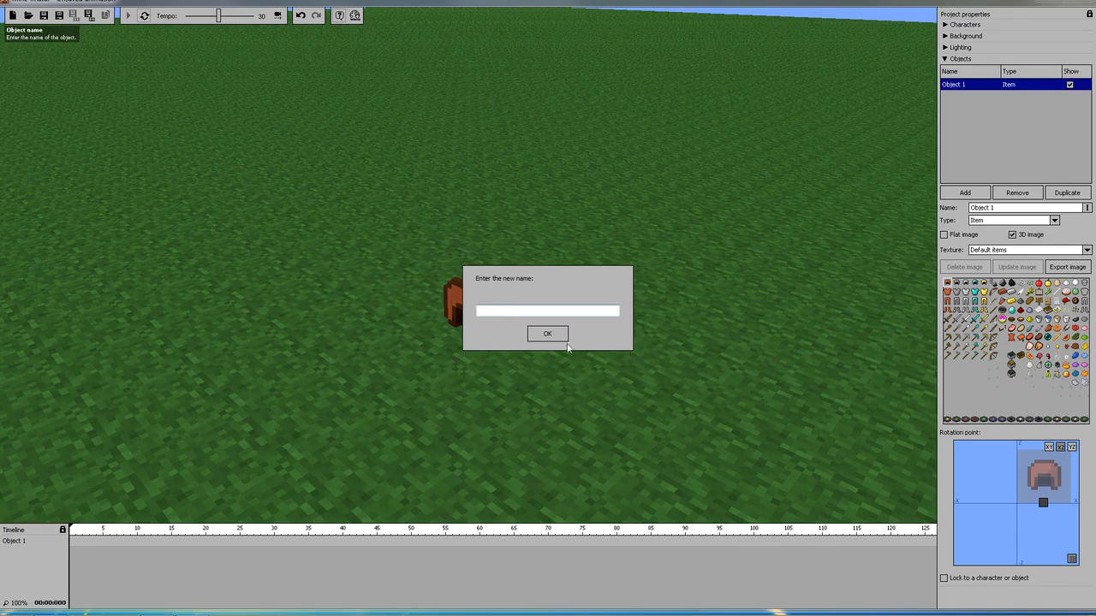
{"action": "left_click", "coordinate": [547, 333]}
{"action": "left_click", "coordinate": [1028, 138]}
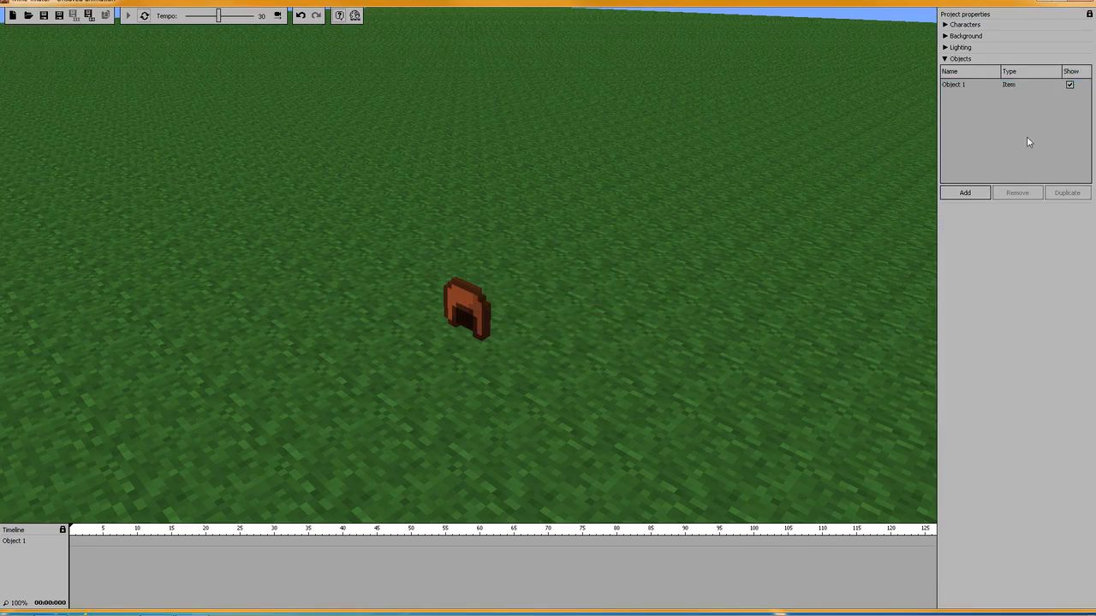
{"action": "left_click", "coordinate": [952, 84]}
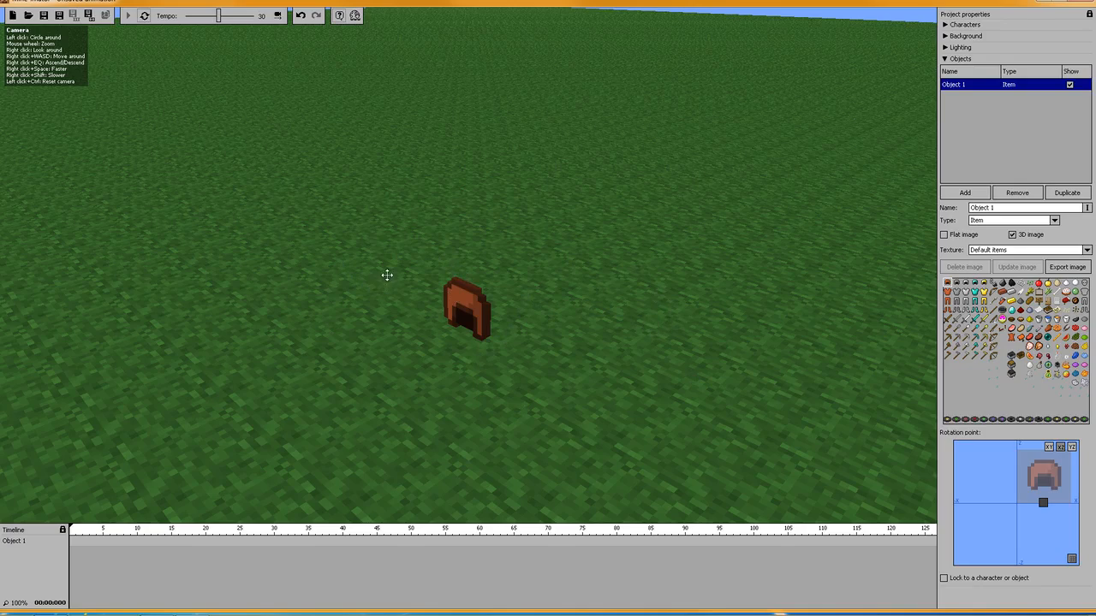
Add a human character with the default skin to the scene.
{"action": "left_click", "coordinate": [947, 58]}
{"action": "left_click", "coordinate": [948, 25]}
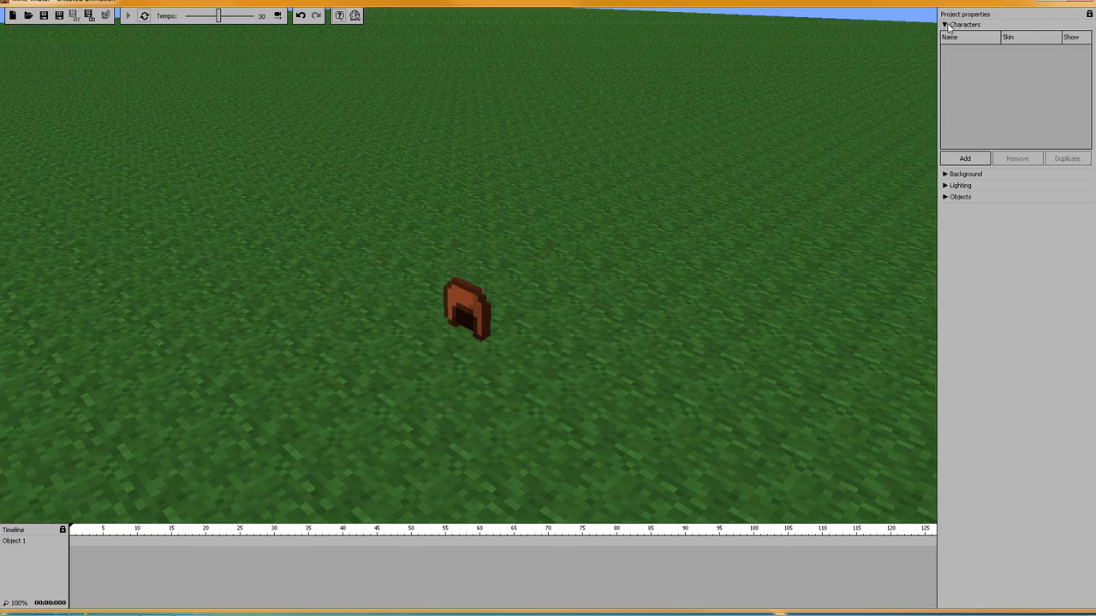
{"action": "left_click", "coordinate": [965, 159]}
{"action": "left_click_drag", "start_coordinate": [586, 228], "coordinate": [707, 245]}
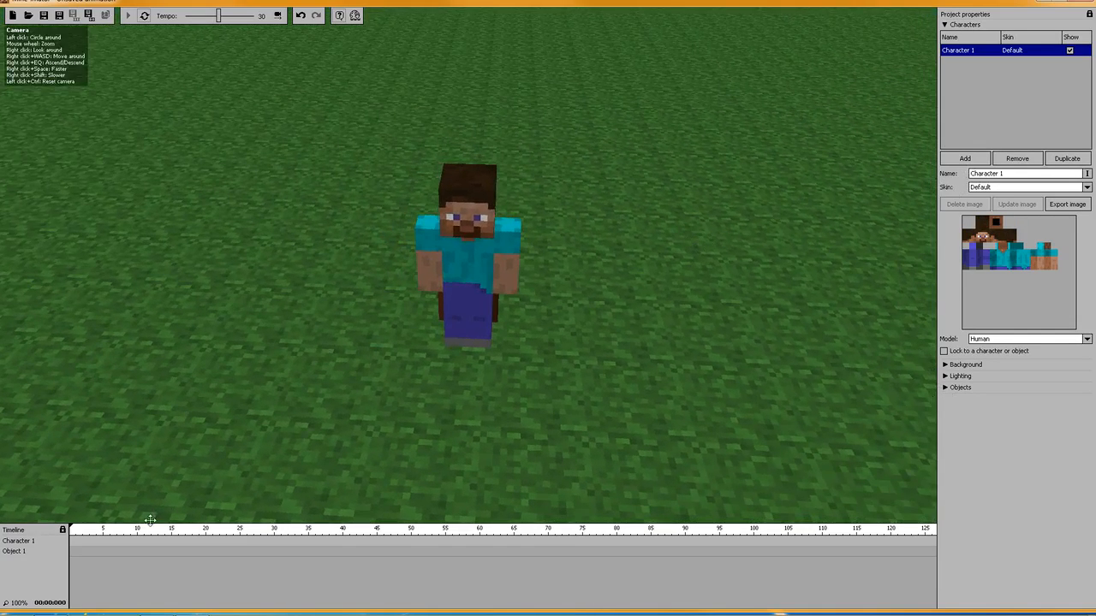
Create a keyframe for Character 1 at frame 0 and move the character to X position 14.
{"action": "left_click", "coordinate": [65, 542]}
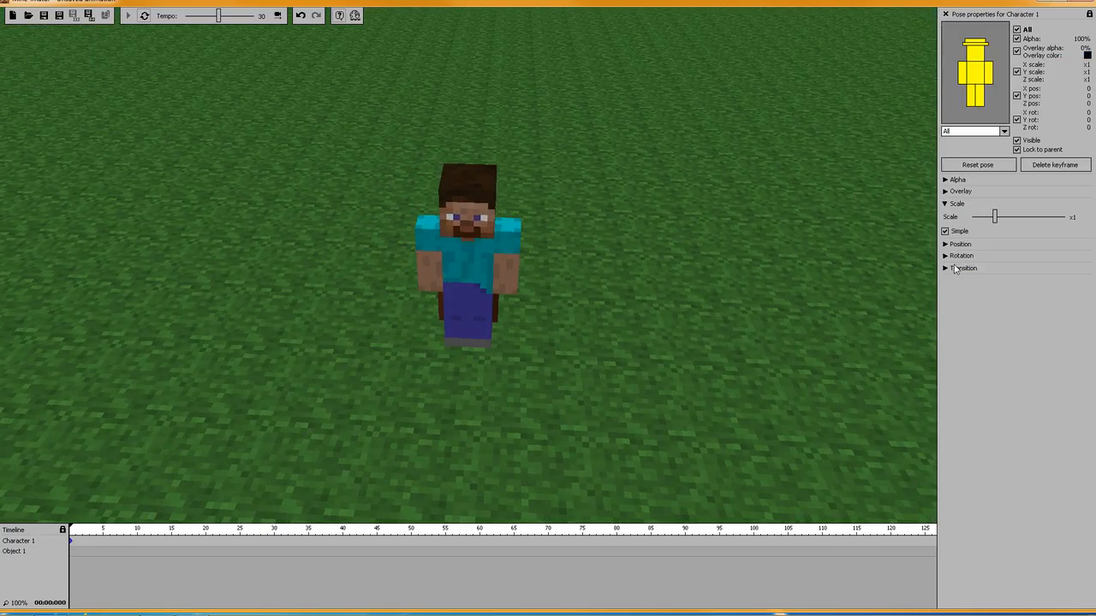
{"action": "left_click", "coordinate": [946, 244]}
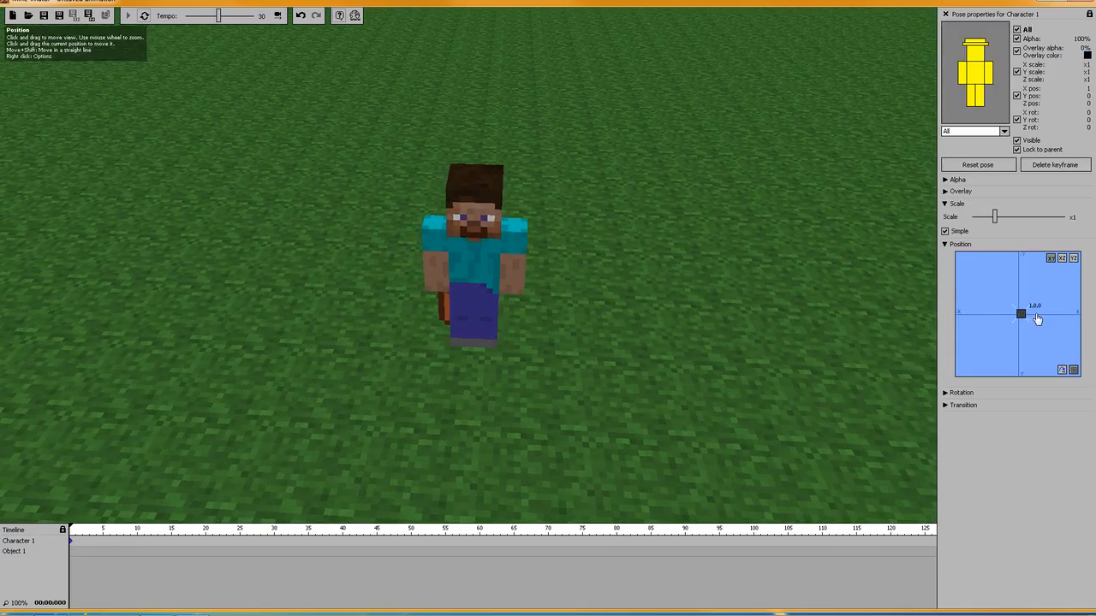
{"action": "left_click_drag", "start_coordinate": [1032, 320], "coordinate": [1069, 312]}
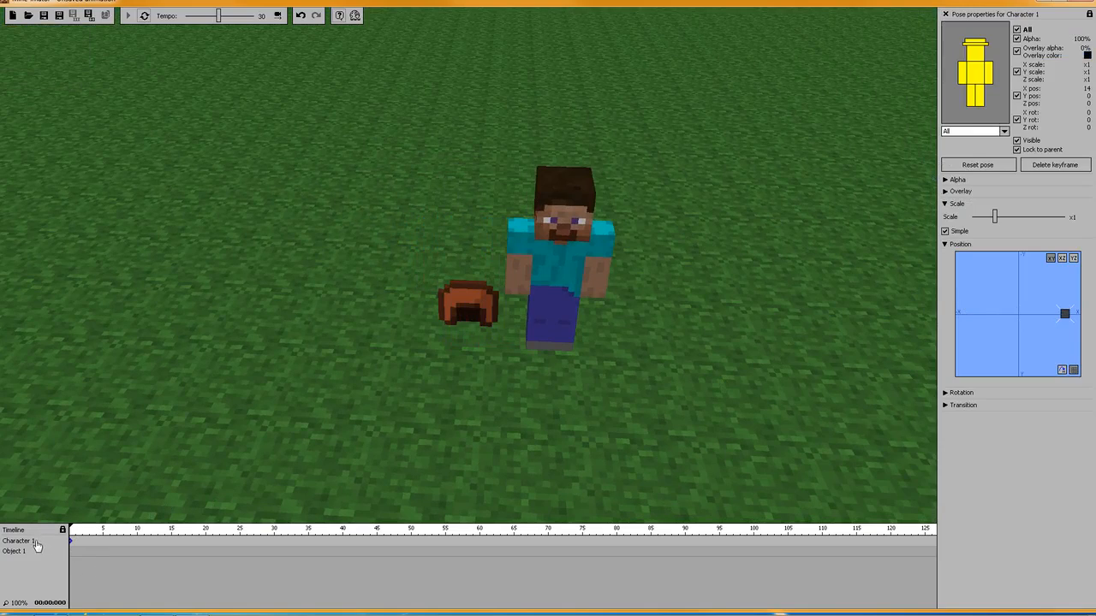
Create a keyframe for Object 1 at frame 0 and show its object settings.
{"action": "left_click", "coordinate": [74, 555]}
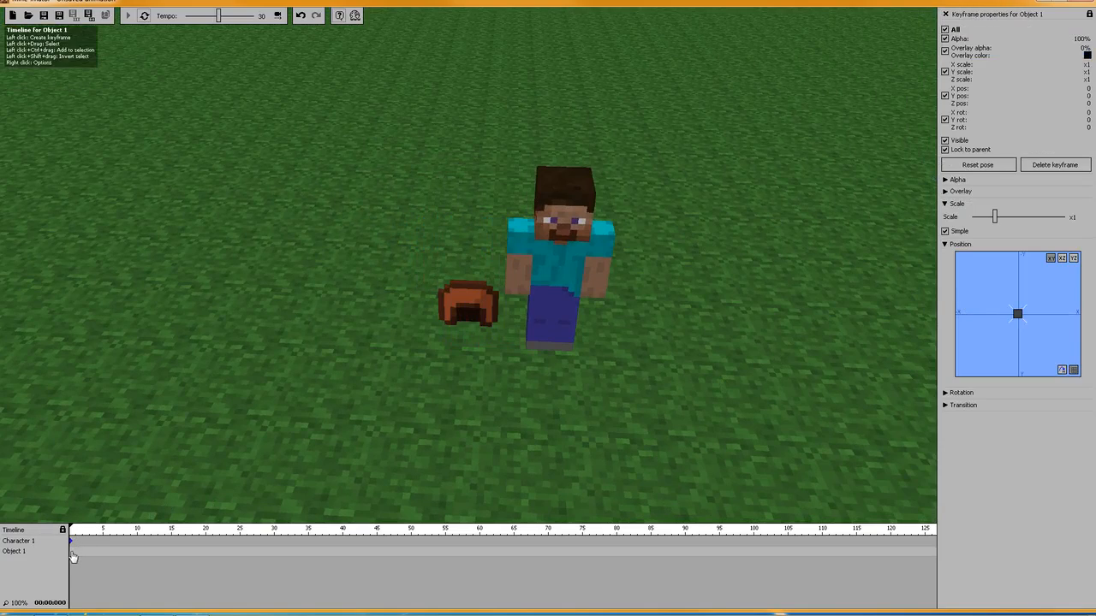
{"action": "left_click", "coordinate": [21, 563]}
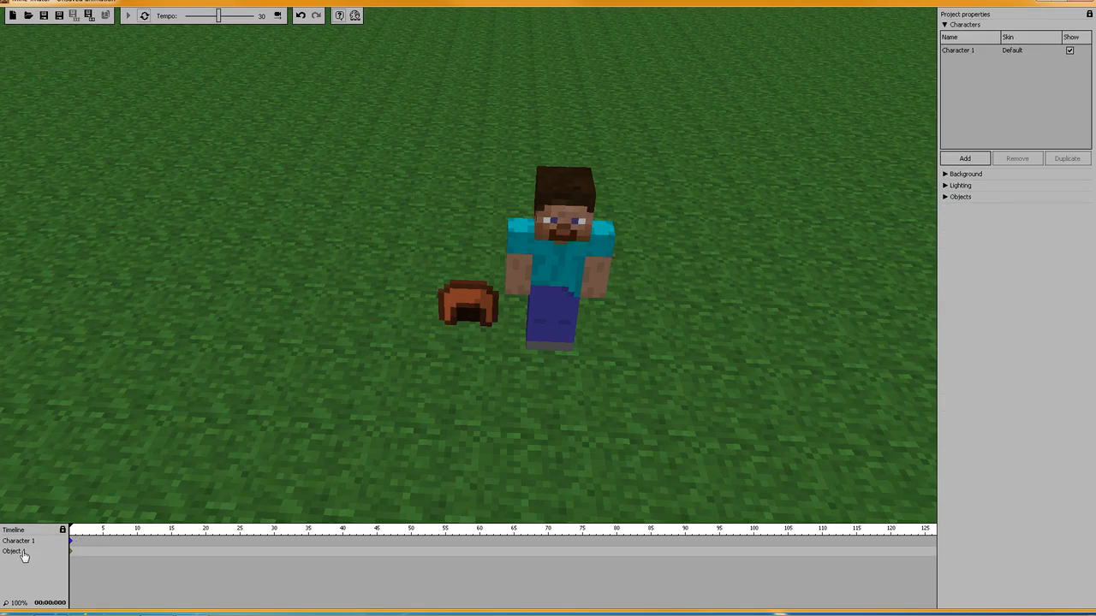
{"action": "left_click", "coordinate": [947, 197]}
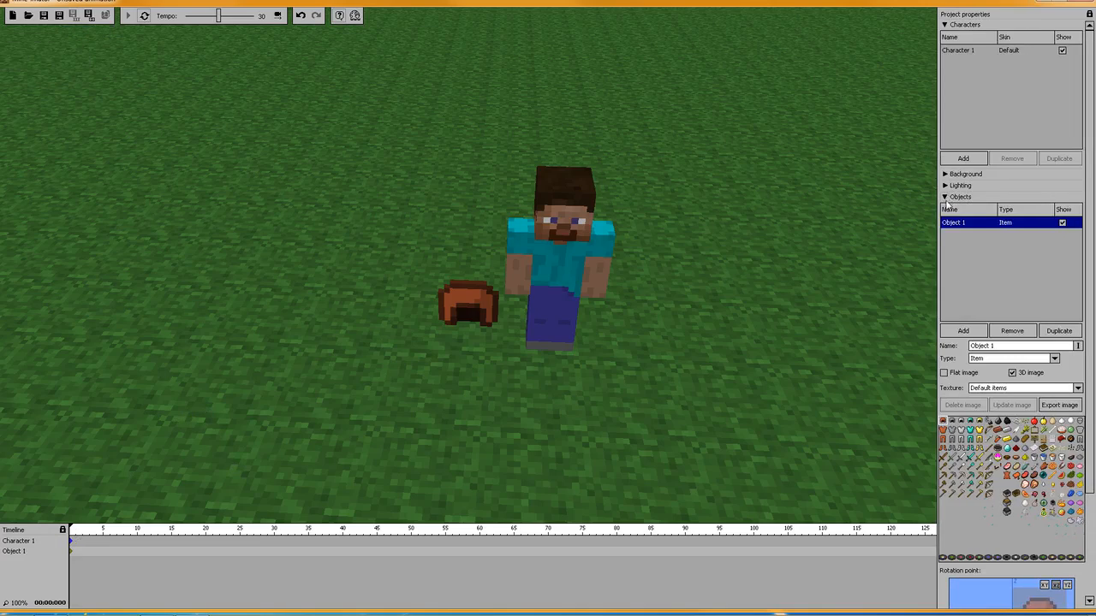
Change Object 1 to the block Redstone Torch (off), block ID 75, and rename it torch.
{"action": "left_click", "coordinate": [990, 360]}
{"action": "left_click", "coordinate": [985, 382]}
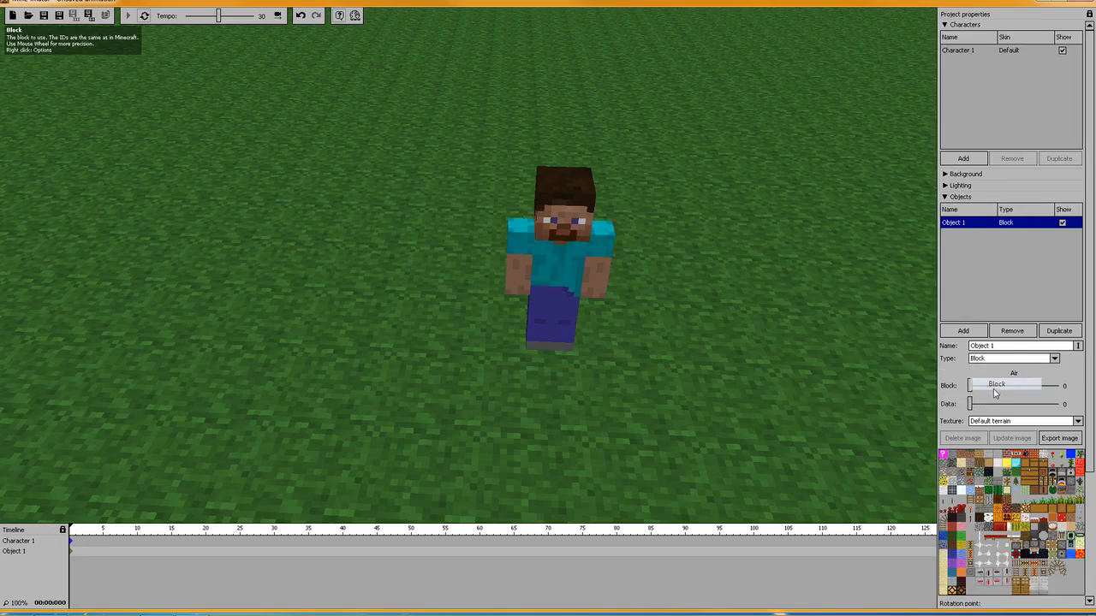
{"action": "left_click_drag", "start_coordinate": [971, 388], "coordinate": [1020, 389]}
{"action": "left_click_drag", "start_coordinate": [666, 252], "coordinate": [731, 362]}
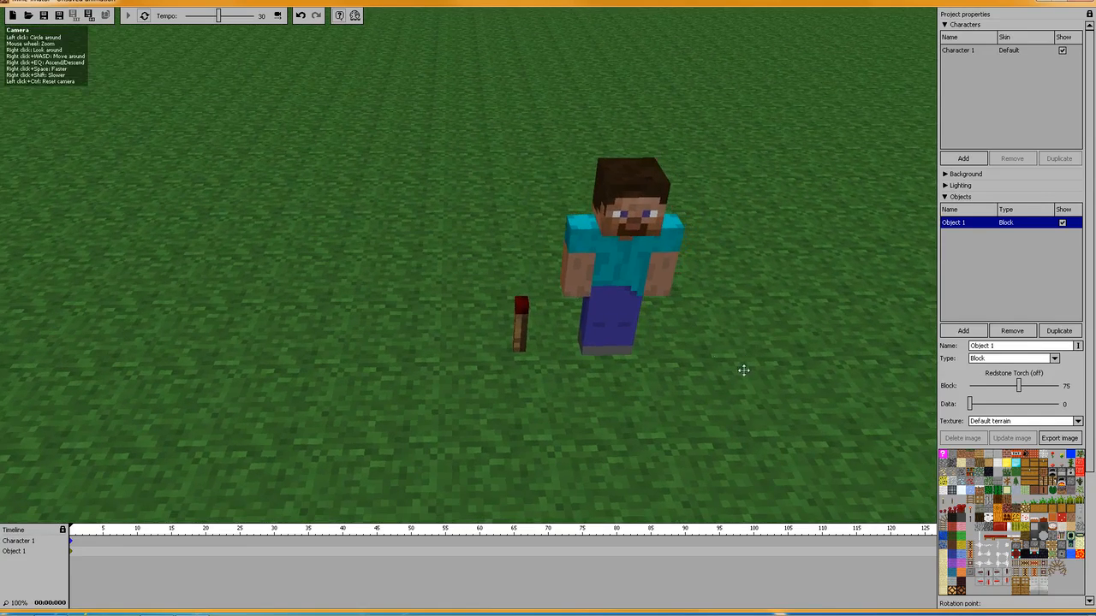
{"action": "left_click", "coordinate": [1018, 346]}
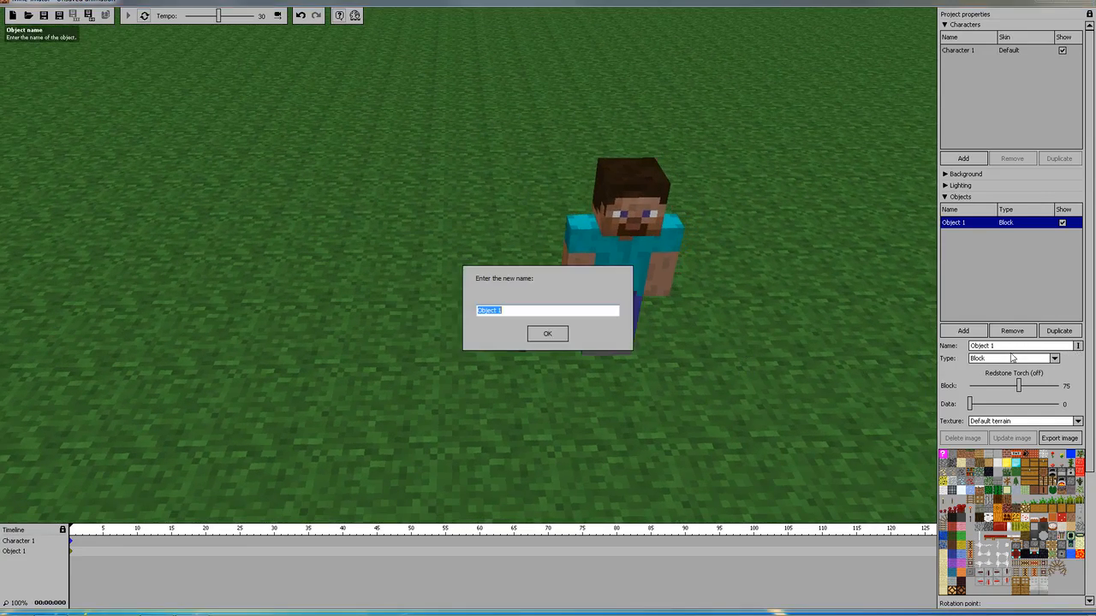
{"action": "type", "text": "torch"}
{"action": "key", "text": "Return"}
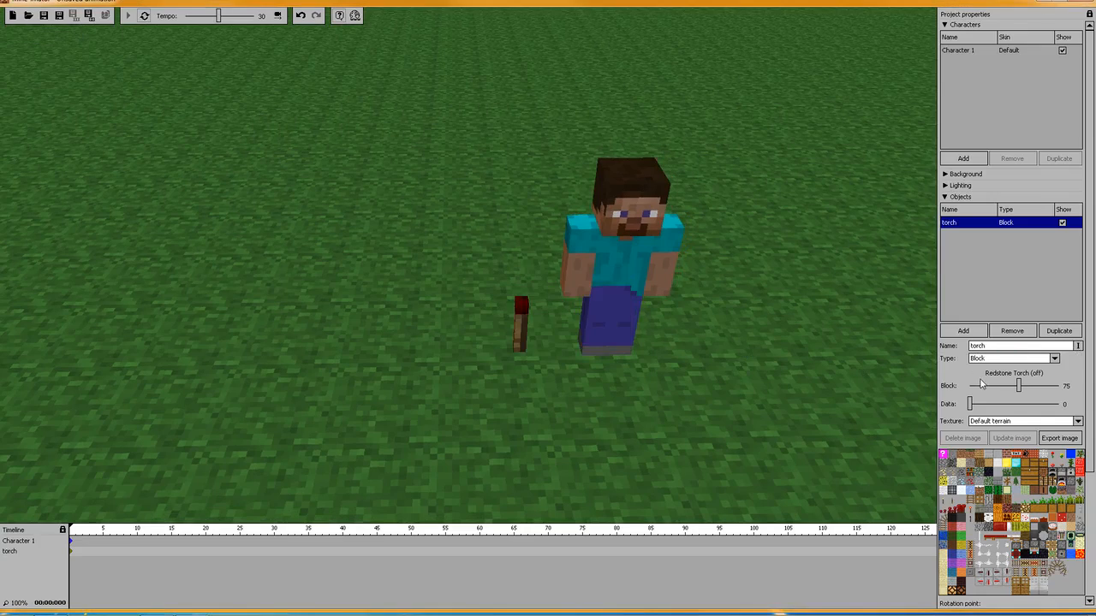
Lock the torch to Character 1 as its parent, attached to the Right arm part.
{"action": "scroll", "coordinate": [1087, 315], "scroll_direction": "down", "scroll_amount": 3}
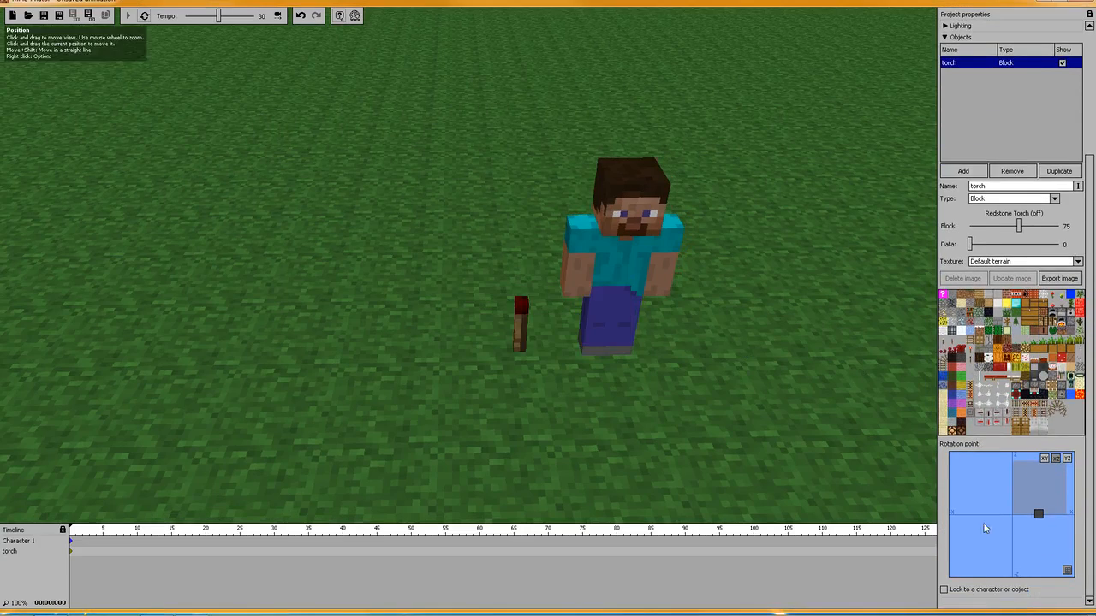
{"action": "left_click", "coordinate": [944, 590]}
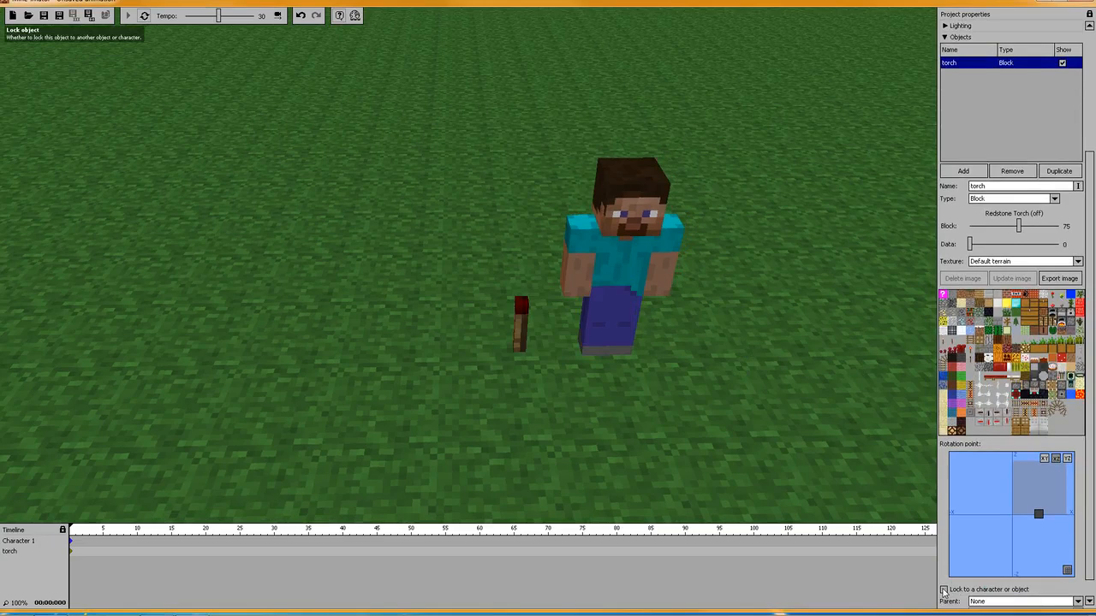
{"action": "left_click", "coordinate": [994, 602]}
{"action": "left_click", "coordinate": [997, 583]}
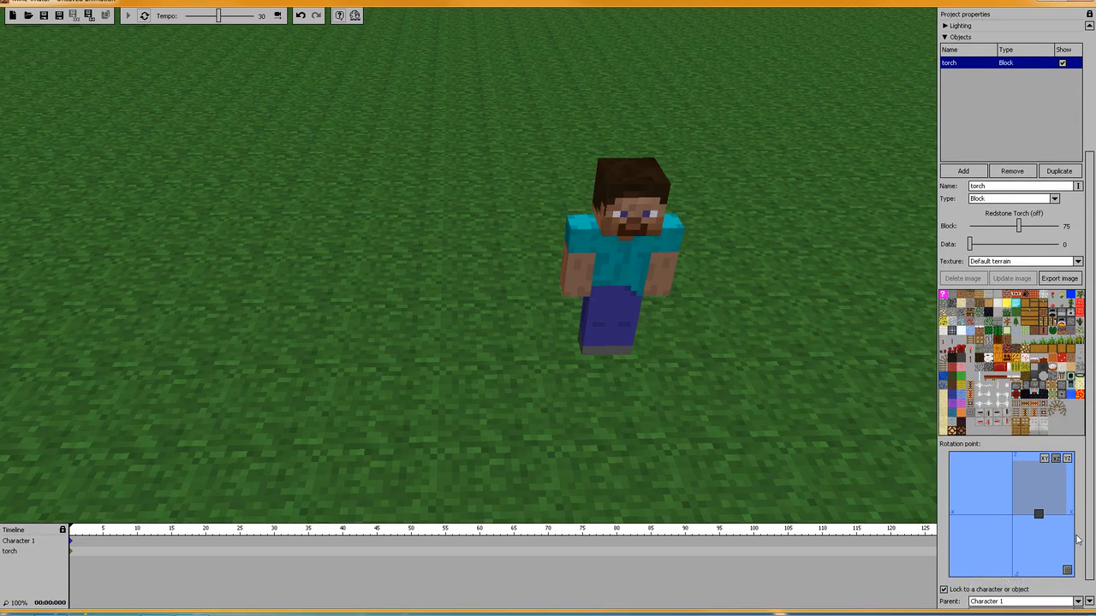
{"action": "scroll", "coordinate": [1088, 540], "scroll_direction": "down", "scroll_amount": 1}
{"action": "left_click", "coordinate": [1004, 592]}
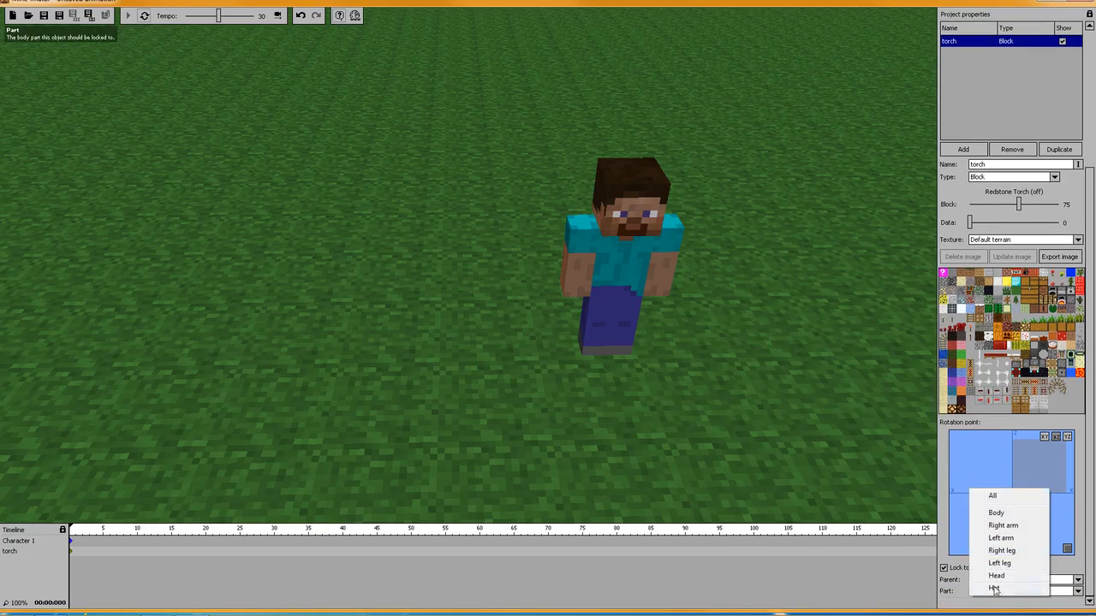
{"action": "left_click", "coordinate": [1005, 529]}
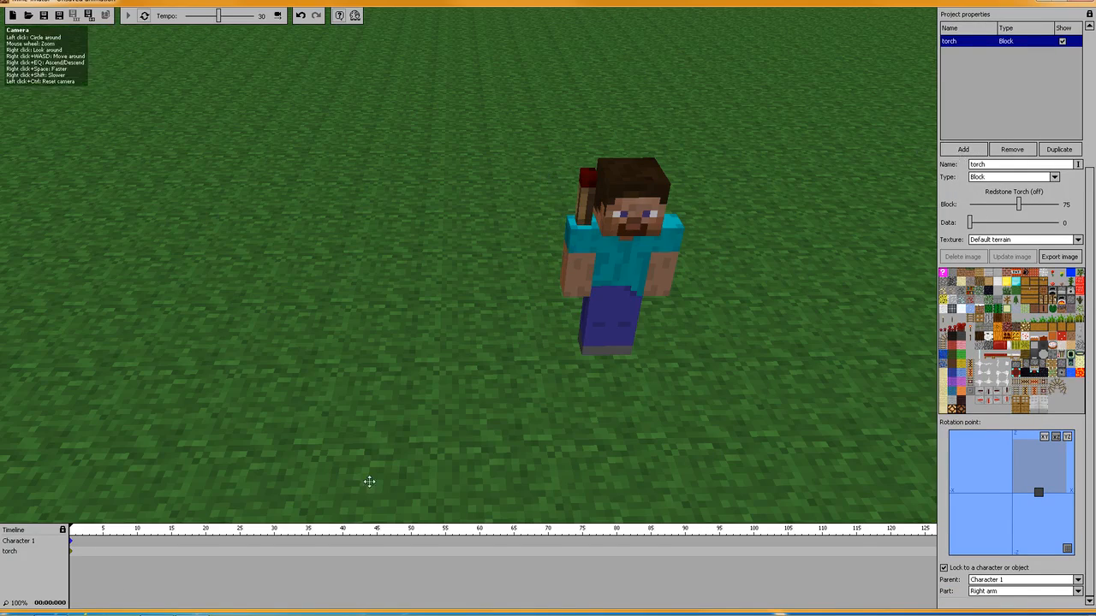
In Character 1's frame 0 keyframe, raise the right arm to an X rotation of -90.
{"action": "left_click", "coordinate": [70, 554]}
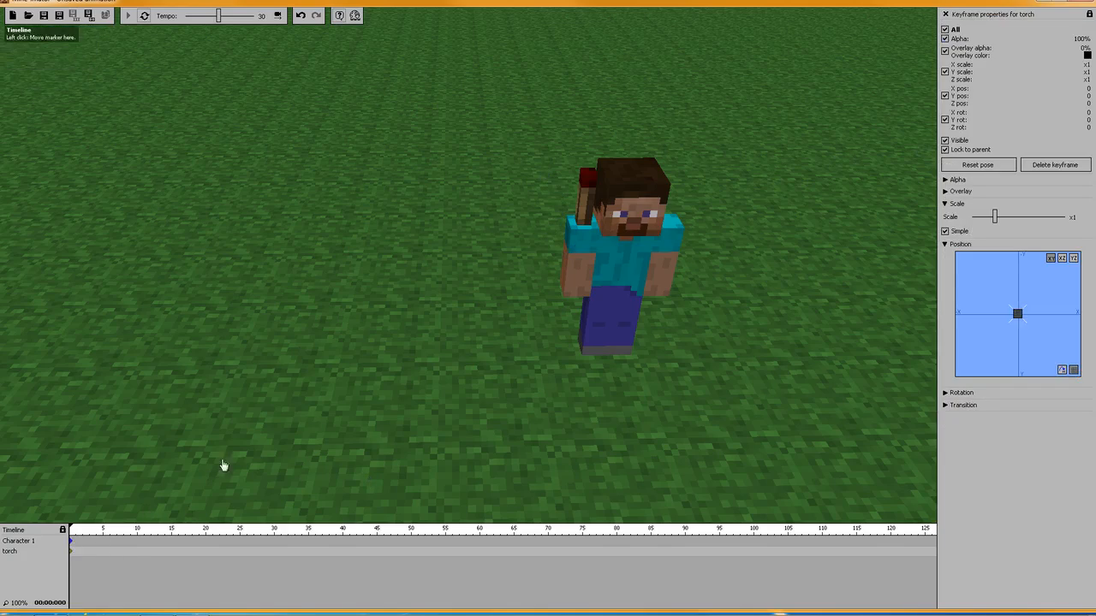
{"action": "left_click", "coordinate": [947, 204]}
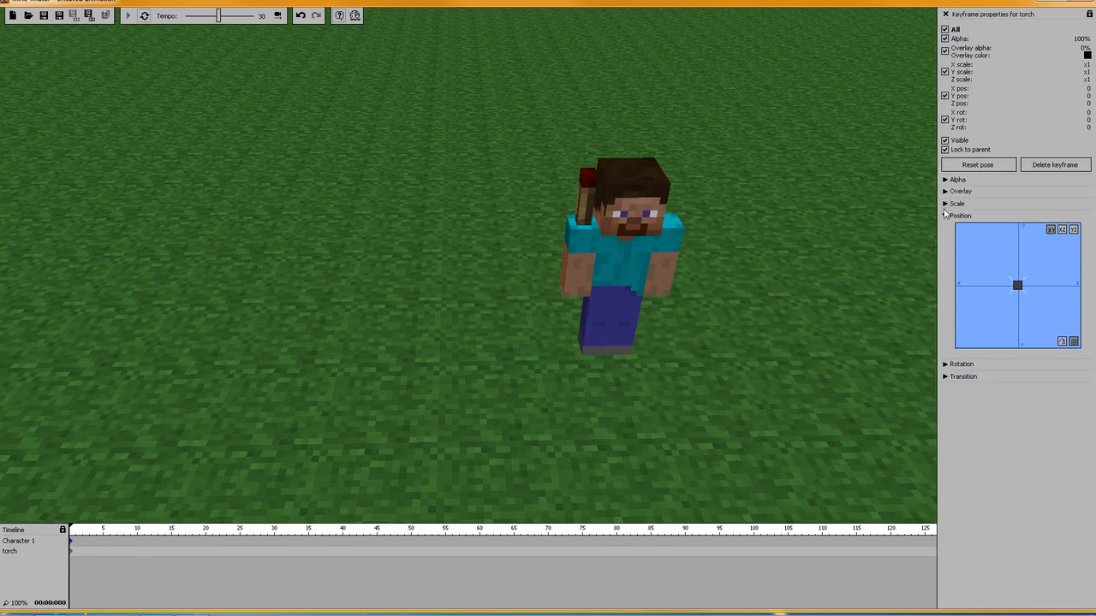
{"action": "left_click", "coordinate": [946, 366]}
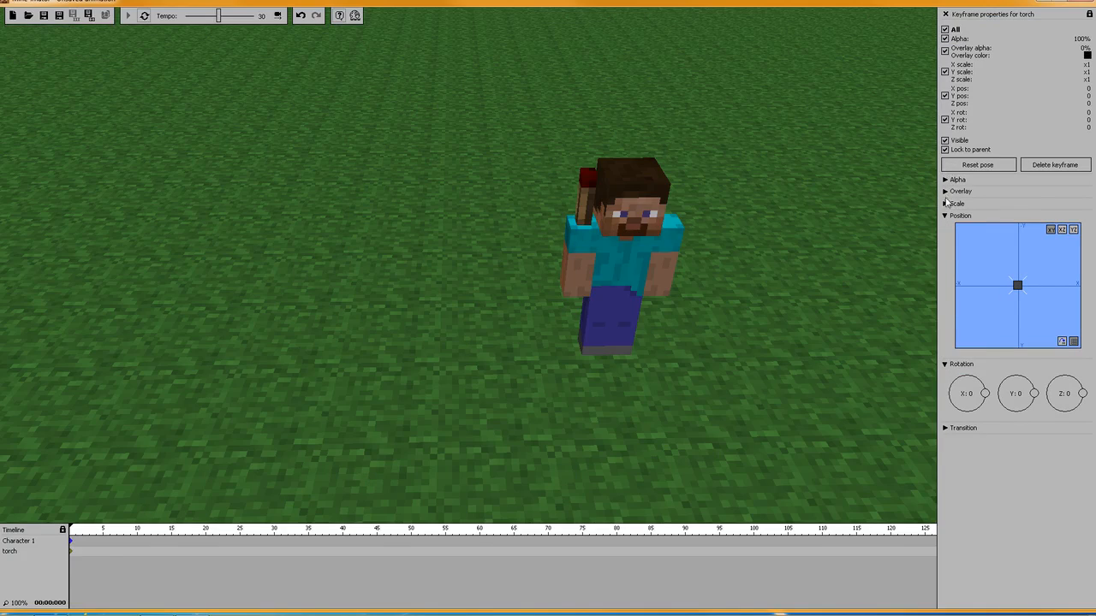
{"action": "left_click", "coordinate": [71, 543]}
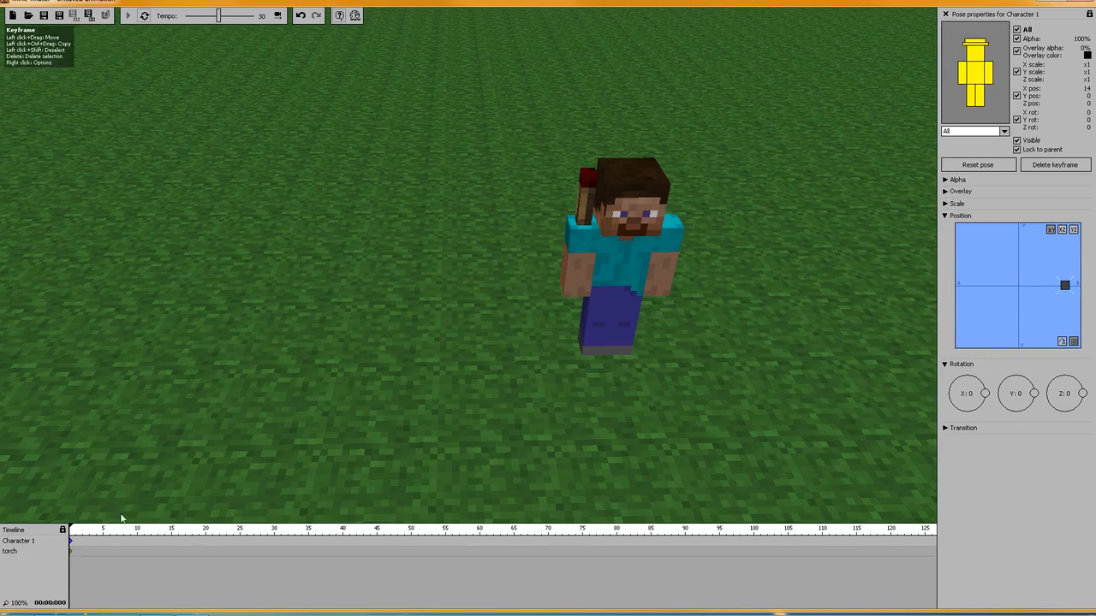
{"action": "left_click", "coordinate": [962, 74]}
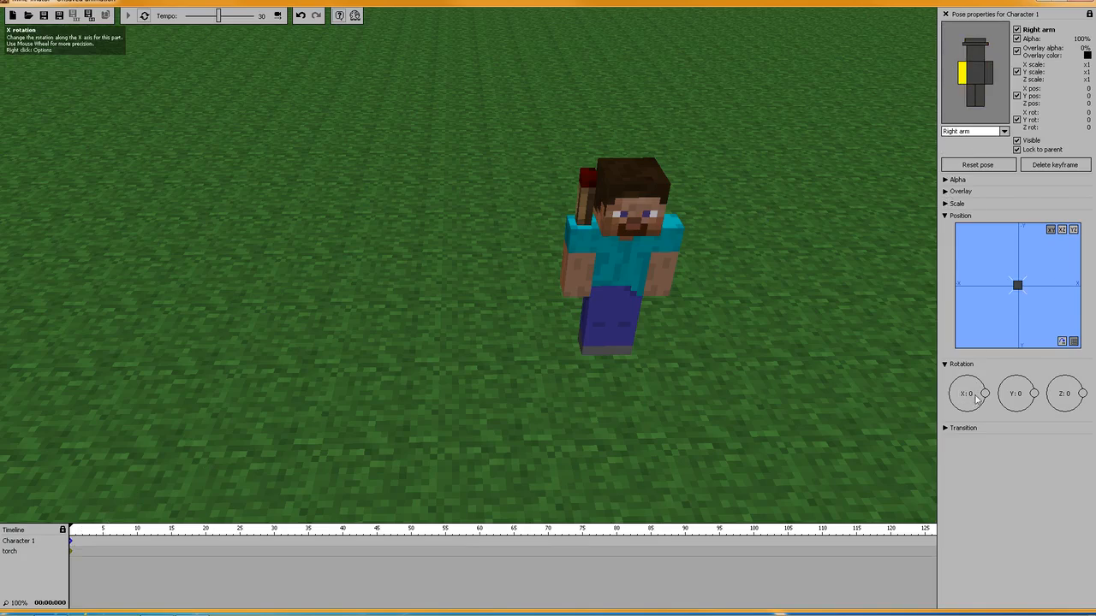
{"action": "left_click_drag", "start_coordinate": [986, 397], "coordinate": [967, 419]}
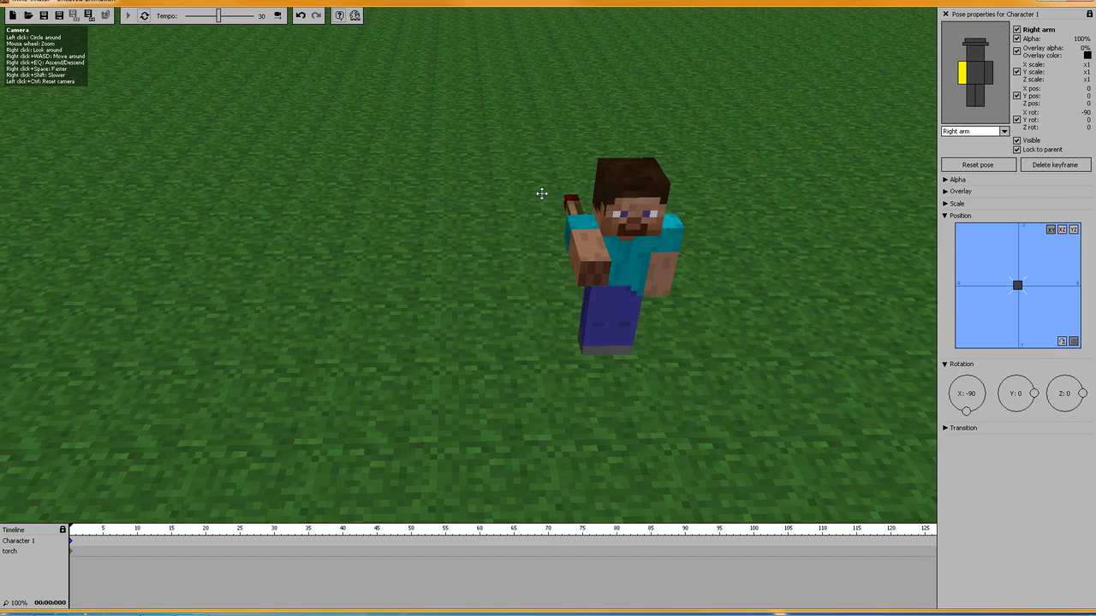
Delete the torch's keyframe and switch its parent to None and back to Character 1.
{"action": "left_click", "coordinate": [69, 553]}
{"action": "right_click", "coordinate": [71, 556]}
{"action": "left_click", "coordinate": [94, 561]}
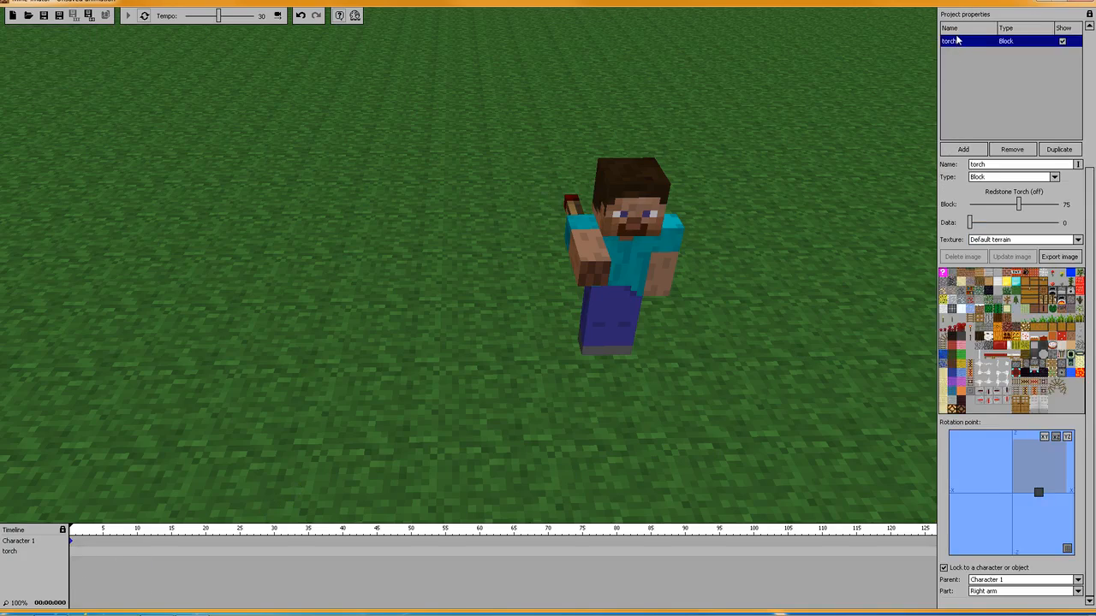
{"action": "left_click", "coordinate": [998, 580]}
{"action": "left_click", "coordinate": [1000, 549]}
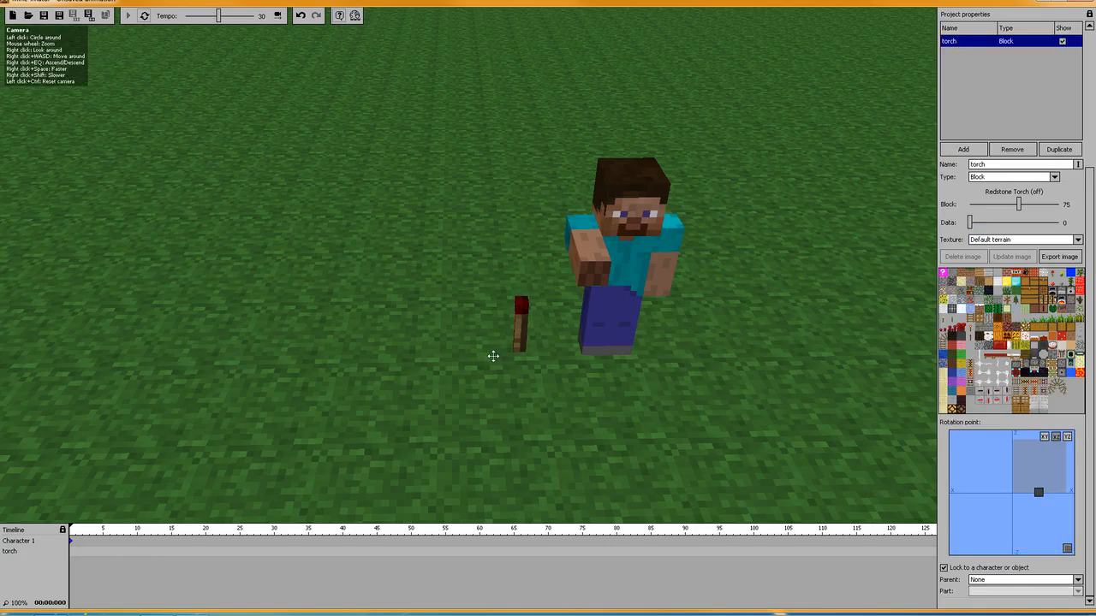
{"action": "left_click", "coordinate": [993, 579]}
{"action": "left_click", "coordinate": [994, 562]}
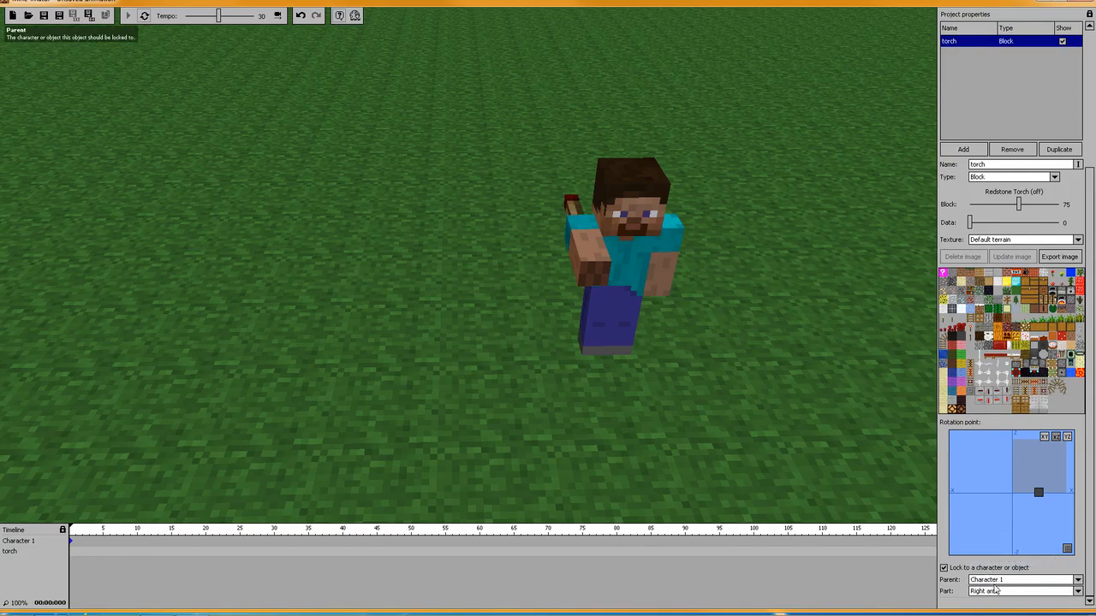
Create a torch keyframe at frame 0 with X rotation 88, Z rotation -4 and Z position -10, placing it in the hand.
{"action": "left_click", "coordinate": [72, 553]}
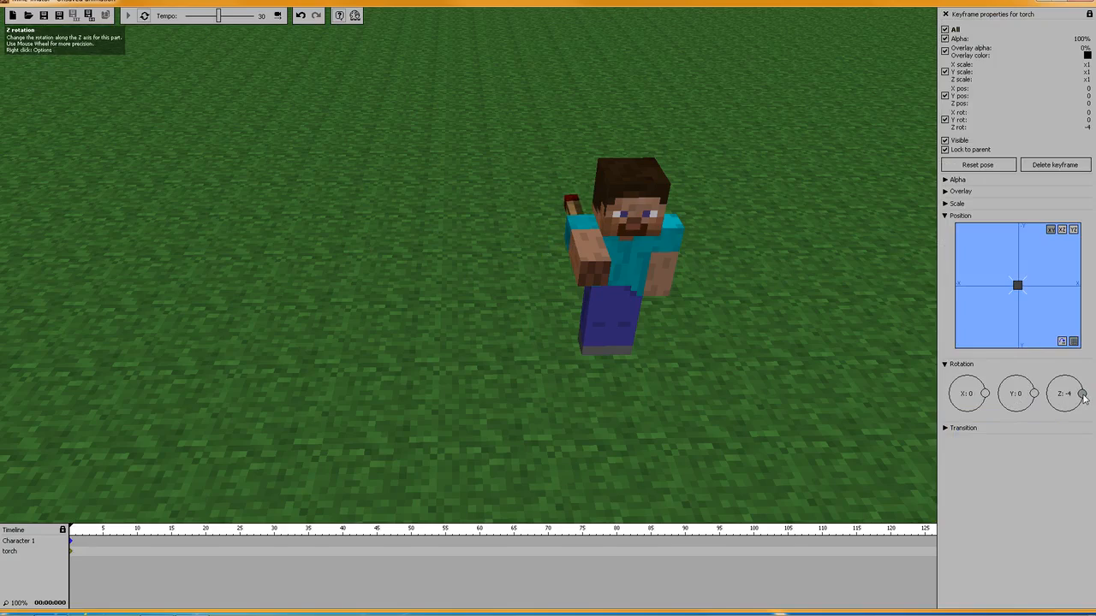
{"action": "scroll", "coordinate": [1034, 396], "scroll_direction": "down", "scroll_amount": 6}
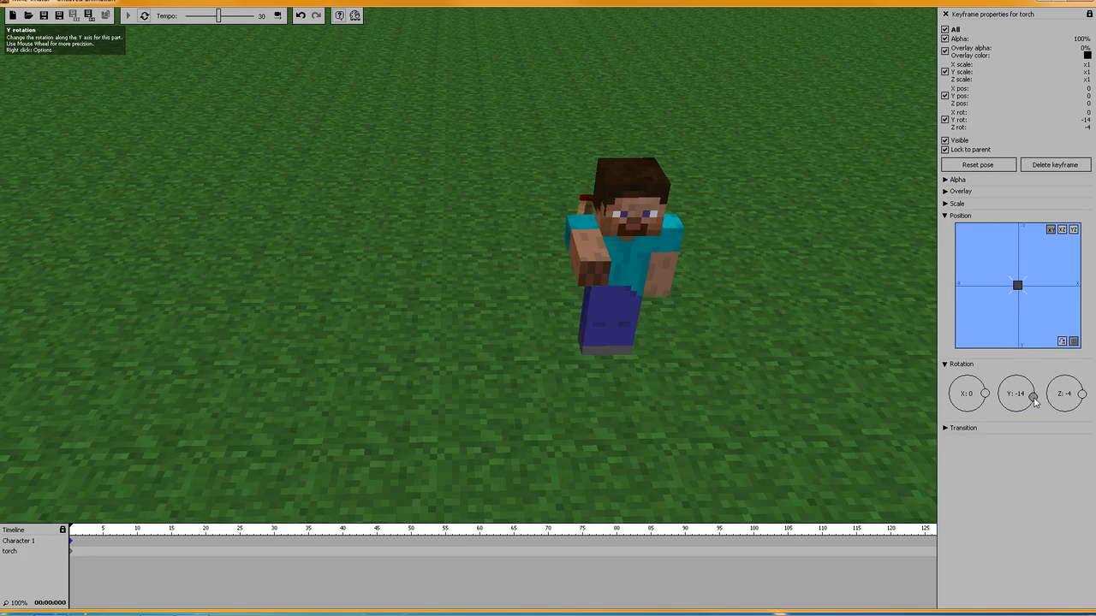
{"action": "left_click_drag", "start_coordinate": [986, 400], "coordinate": [967, 378]}
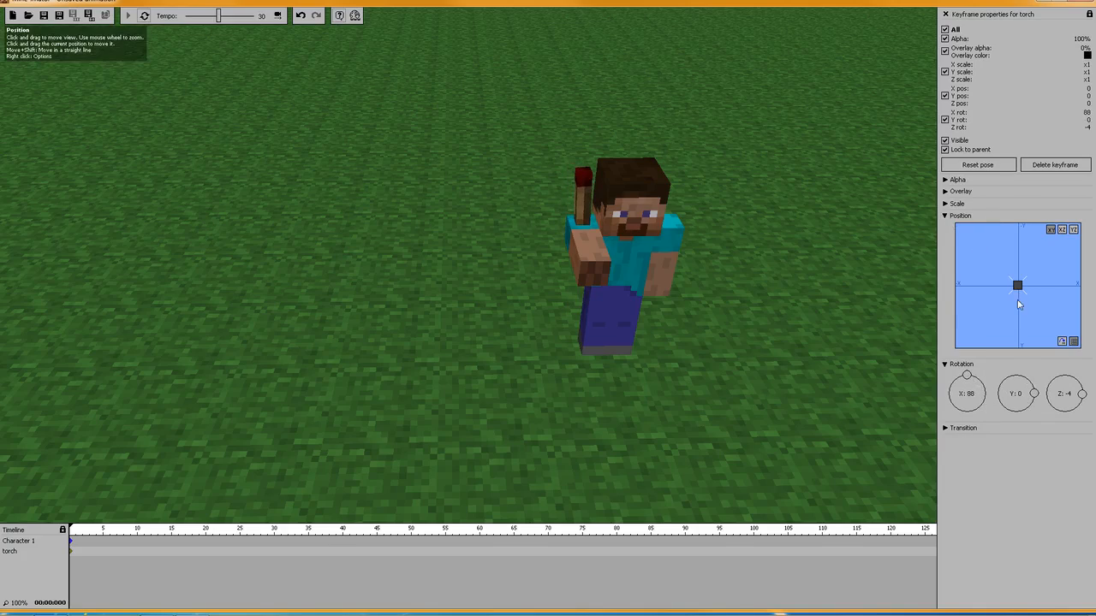
{"action": "left_click_drag", "start_coordinate": [1019, 292], "coordinate": [1020, 293]}
{"action": "left_click_drag", "start_coordinate": [1020, 294], "coordinate": [1017, 320]}
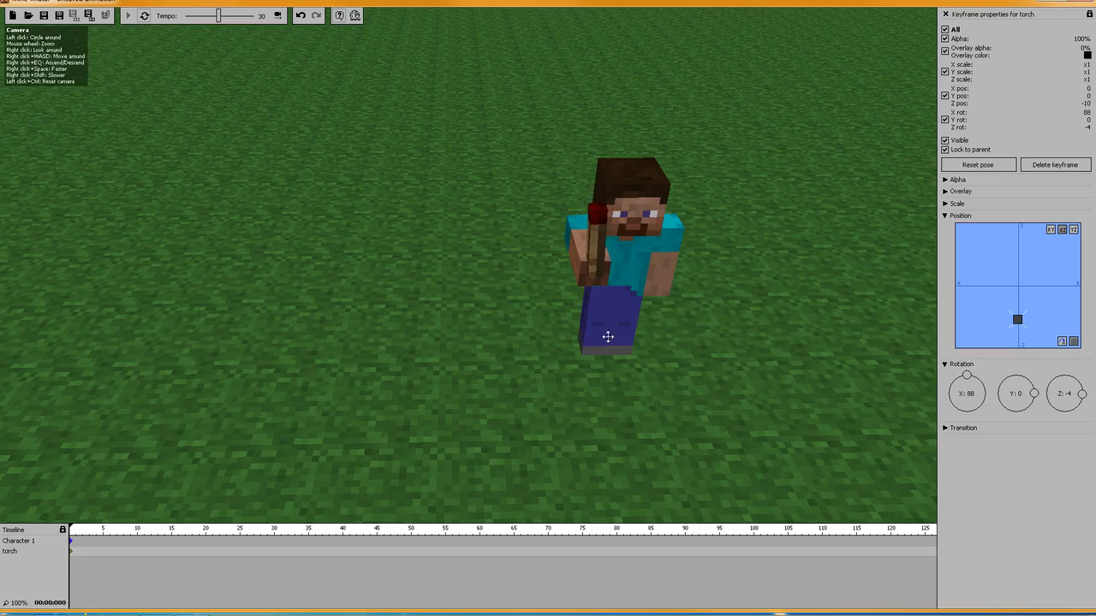
Add a second object, name it light and set its type to Light.
{"action": "double_click", "coordinate": [14, 553]}
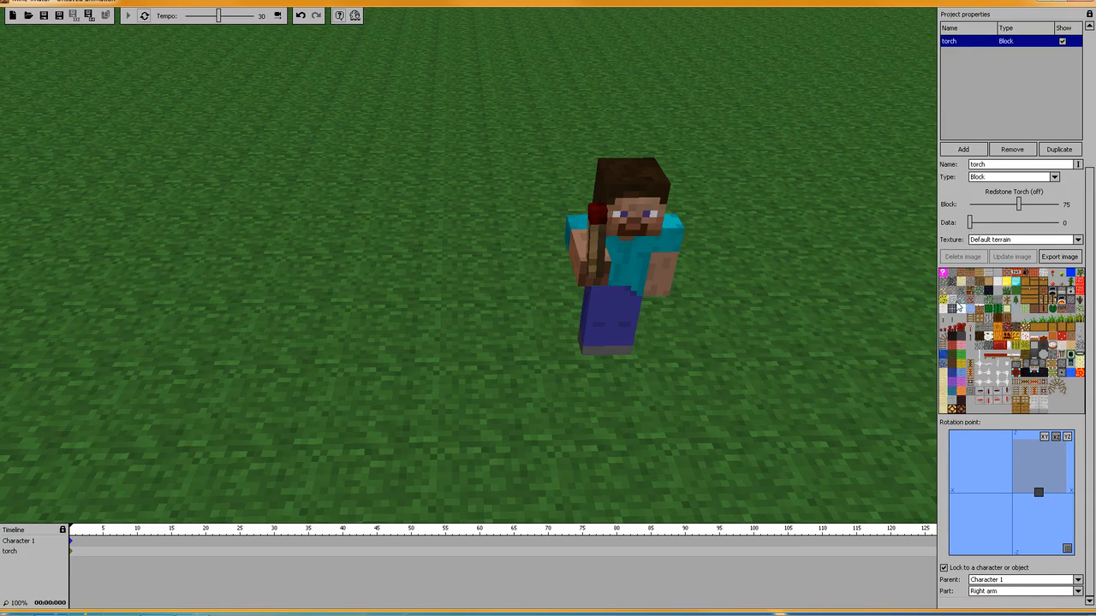
{"action": "left_click", "coordinate": [975, 151]}
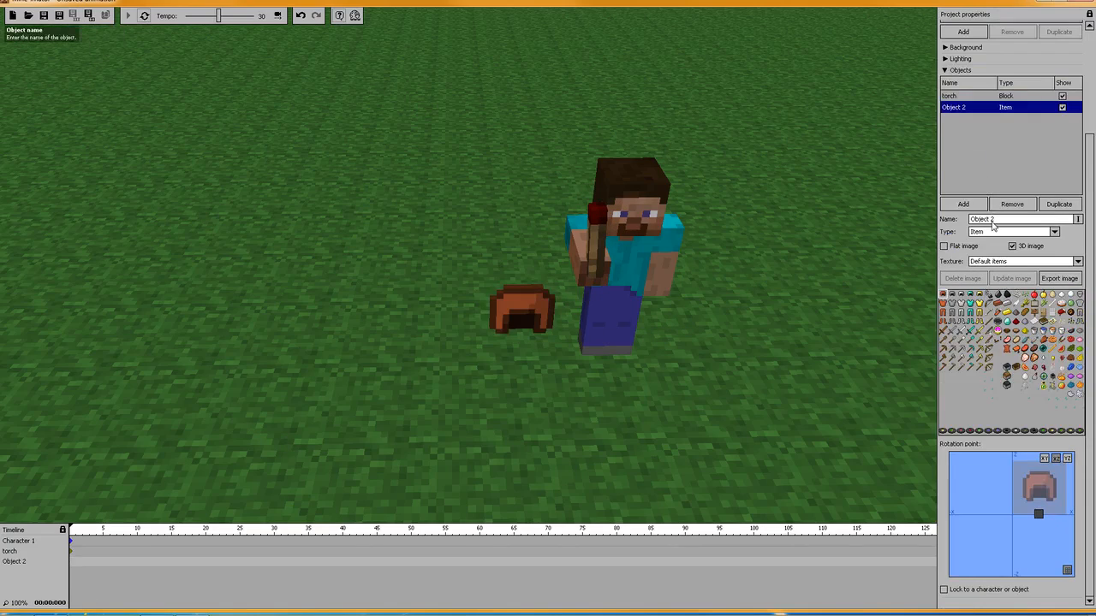
{"action": "left_click", "coordinate": [991, 219]}
{"action": "type", "text": "l"}
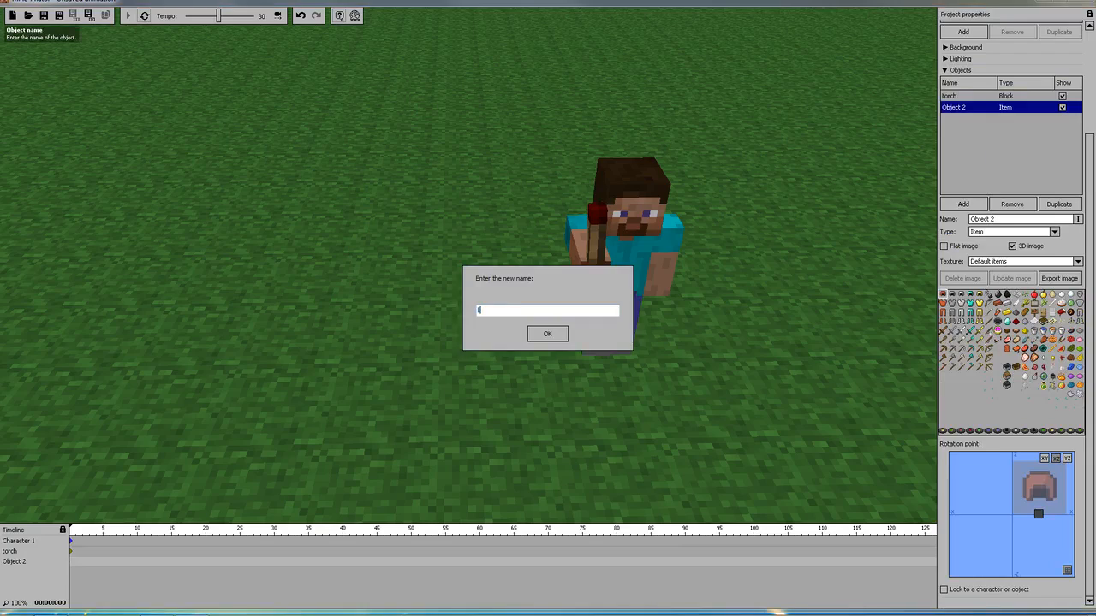
{"action": "type", "text": "ight"}
{"action": "key", "text": "Return"}
{"action": "left_click", "coordinate": [982, 232]}
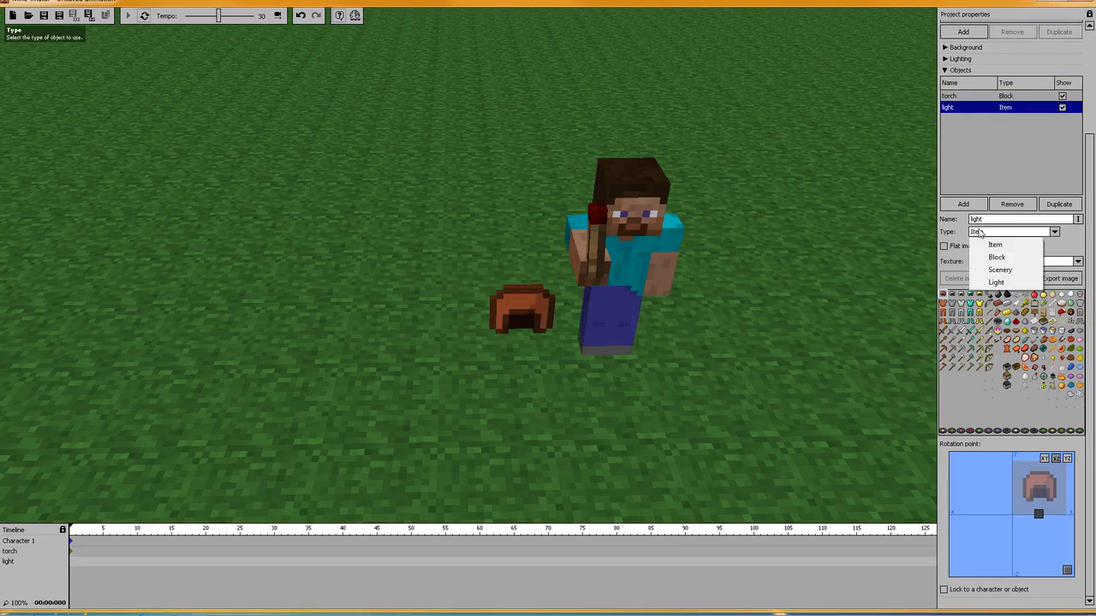
{"action": "left_click", "coordinate": [997, 283]}
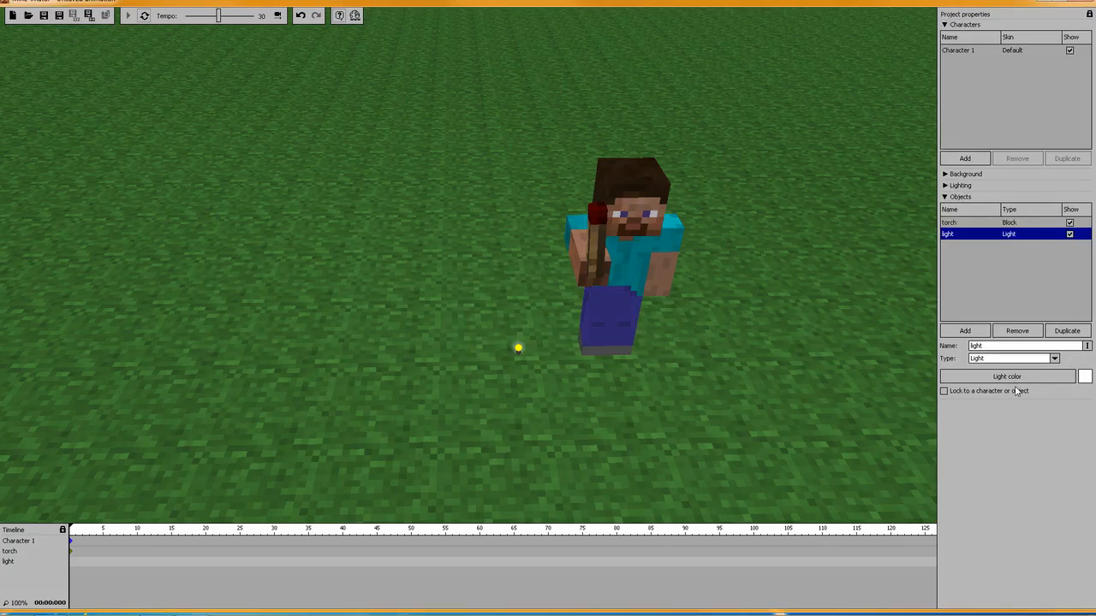
Set the light's color to red and lock it to the torch as its parent.
{"action": "left_click", "coordinate": [1018, 379]}
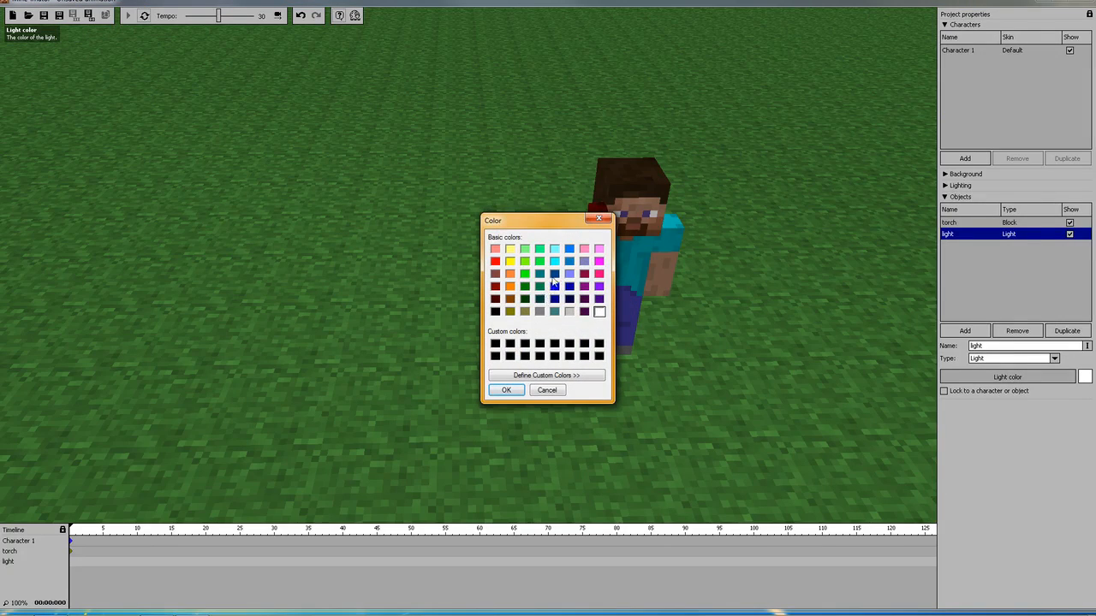
{"action": "left_click", "coordinate": [507, 390]}
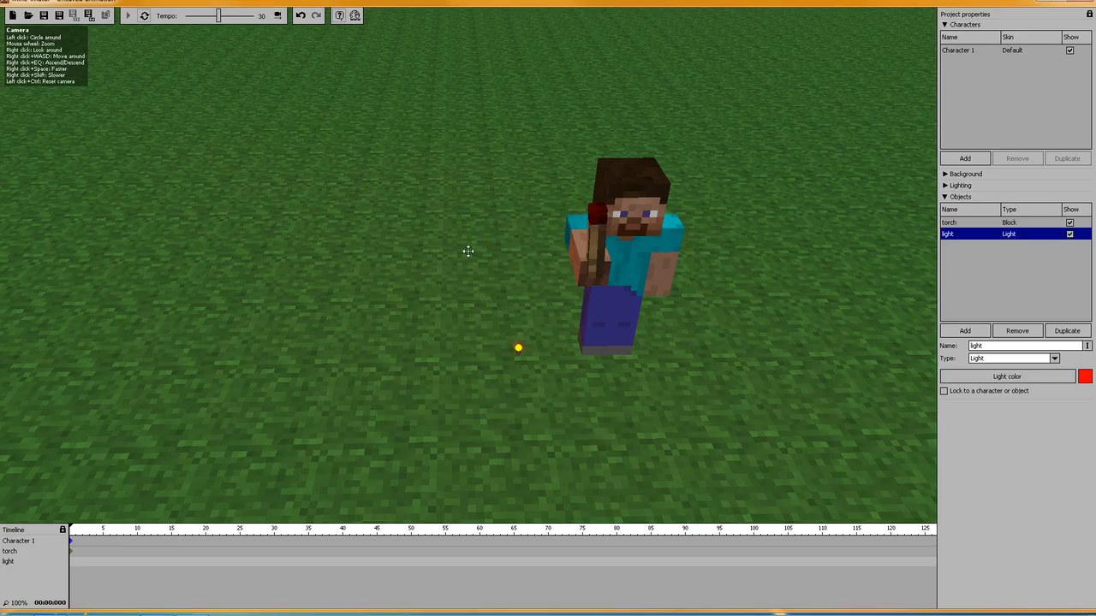
{"action": "left_click", "coordinate": [944, 392]}
{"action": "left_click", "coordinate": [988, 403]}
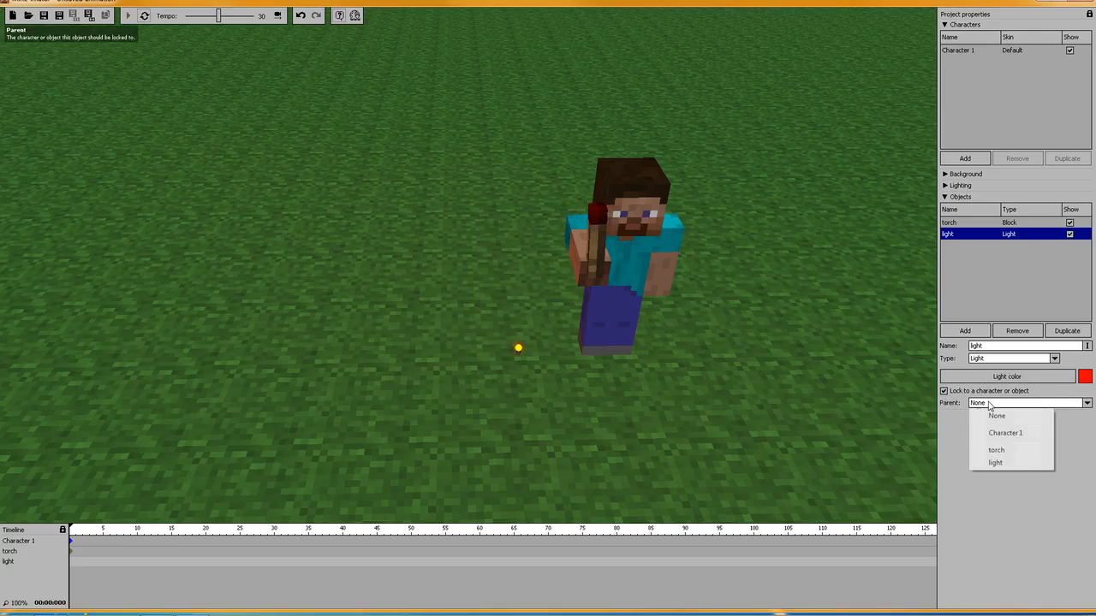
{"action": "left_click", "coordinate": [996, 450]}
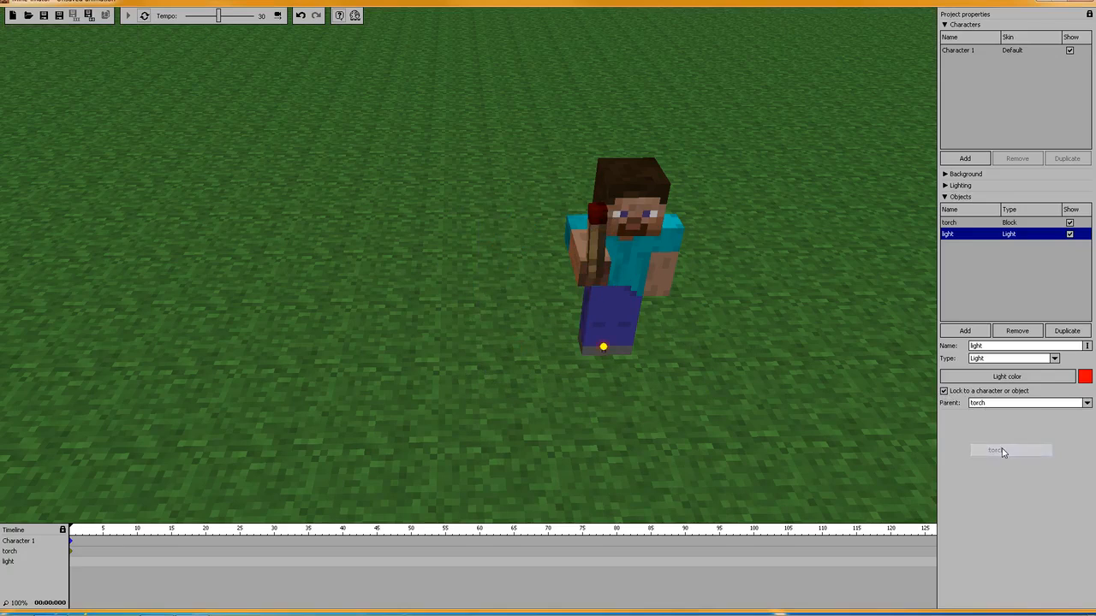
Create a keyframe for the light at frame 0 and position it at X -4, Y 4, Z 15 beside the torch's head.
{"action": "right_click_drag", "start_coordinate": [704, 385], "coordinate": [728, 400]}
{"action": "key", "text": "w"}
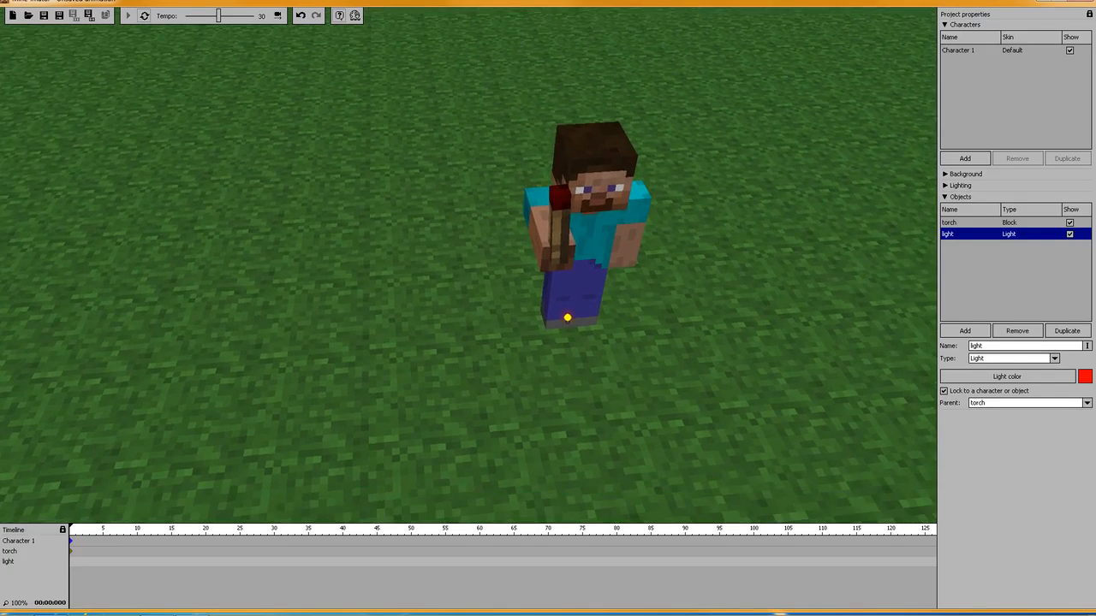
{"action": "key", "text": "s"}
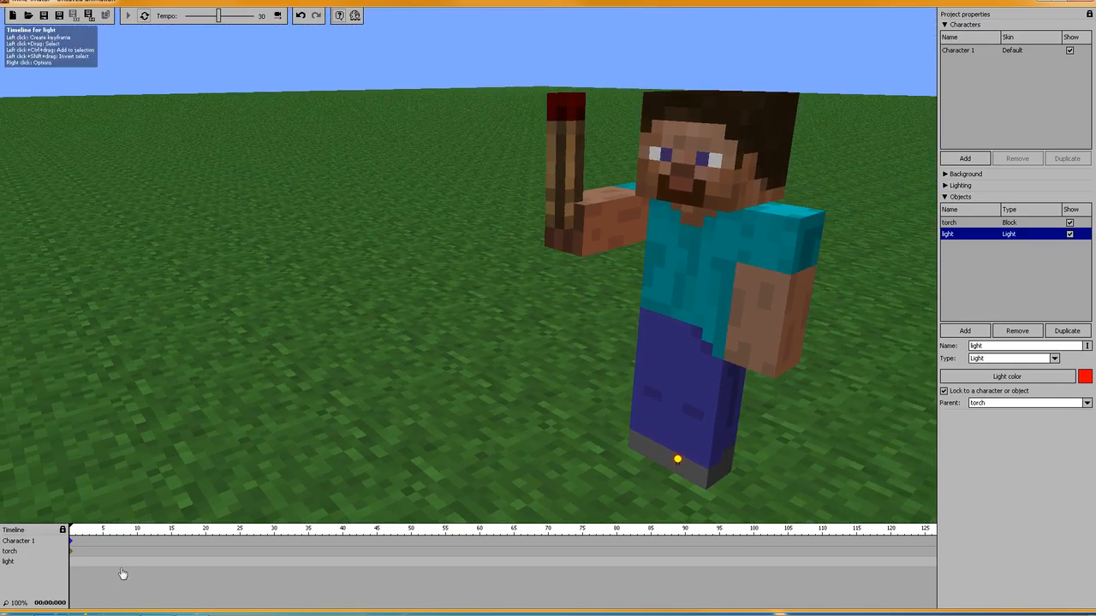
{"action": "left_click", "coordinate": [71, 564]}
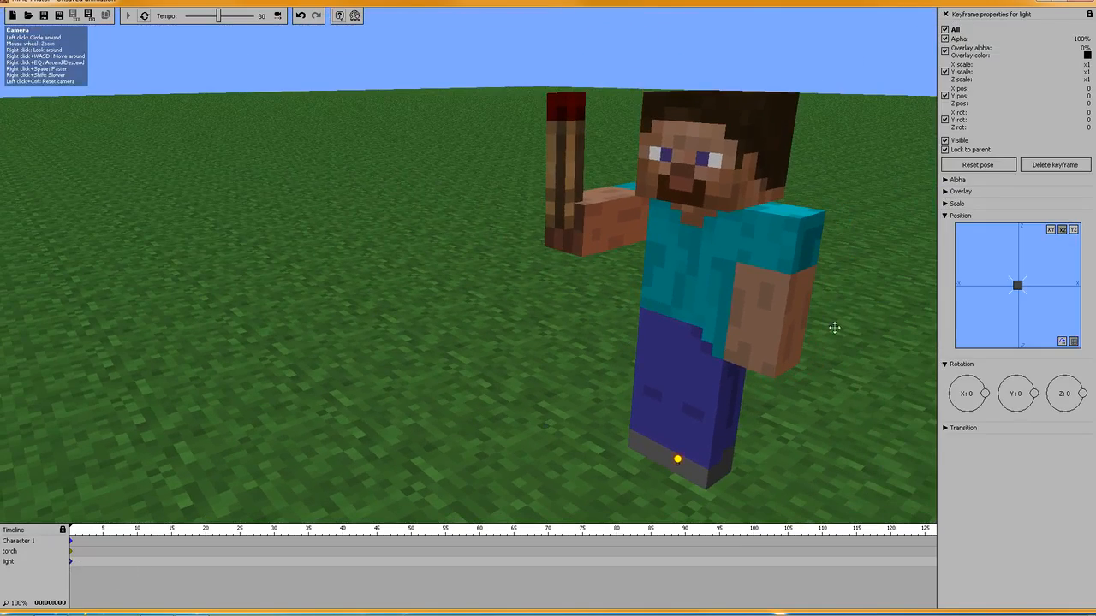
{"action": "mouse_move", "coordinate": [1020, 281]}
{"action": "left_mouse_down"}
{"action": "mouse_move", "coordinate": [1026, 262]}
{"action": "mouse_move", "coordinate": [1016, 291]}
{"action": "mouse_move", "coordinate": [1034, 291]}
{"action": "mouse_move", "coordinate": [1012, 293]}
{"action": "mouse_move", "coordinate": [991, 245]}
{"action": "left_mouse_up"}
{"action": "right_click_drag", "start_coordinate": [810, 276], "coordinate": [753, 317]}
{"action": "left_click_drag", "start_coordinate": [990, 247], "coordinate": [1009, 307]}
{"action": "left_click", "coordinate": [1060, 230]}
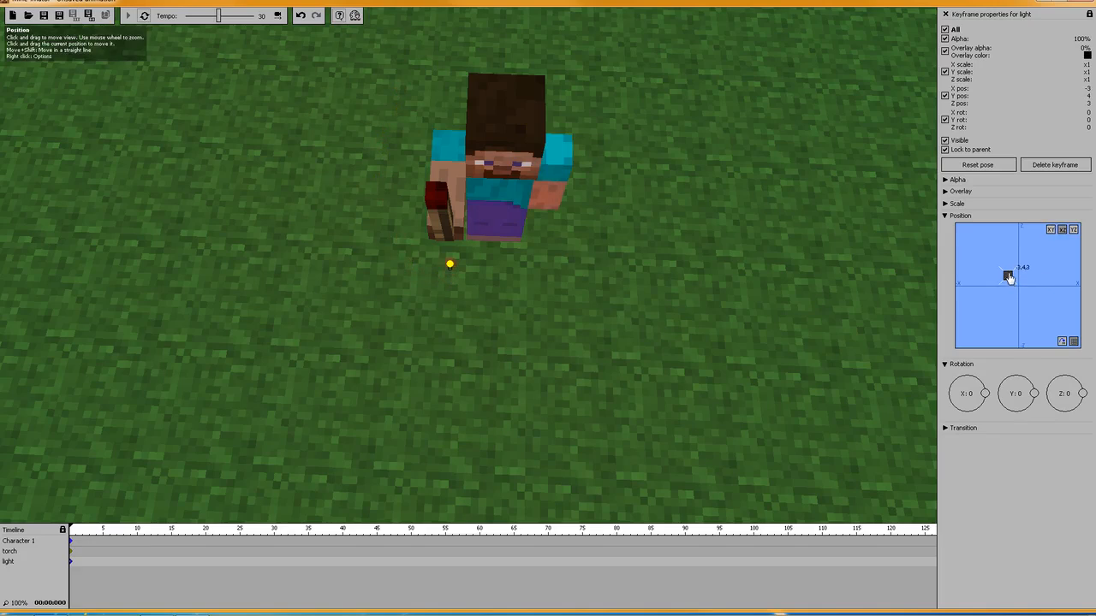
{"action": "left_click_drag", "start_coordinate": [1007, 249], "coordinate": [1009, 243]}
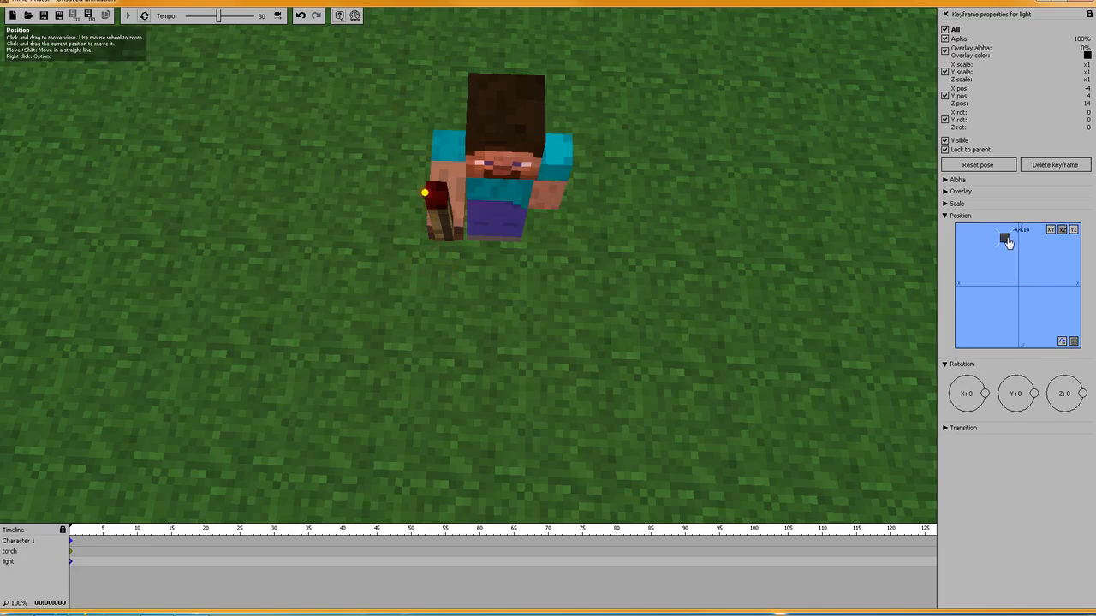
{"action": "key", "text": "w"}
{"action": "right_click_drag", "start_coordinate": [662, 215], "coordinate": [391, 228]}
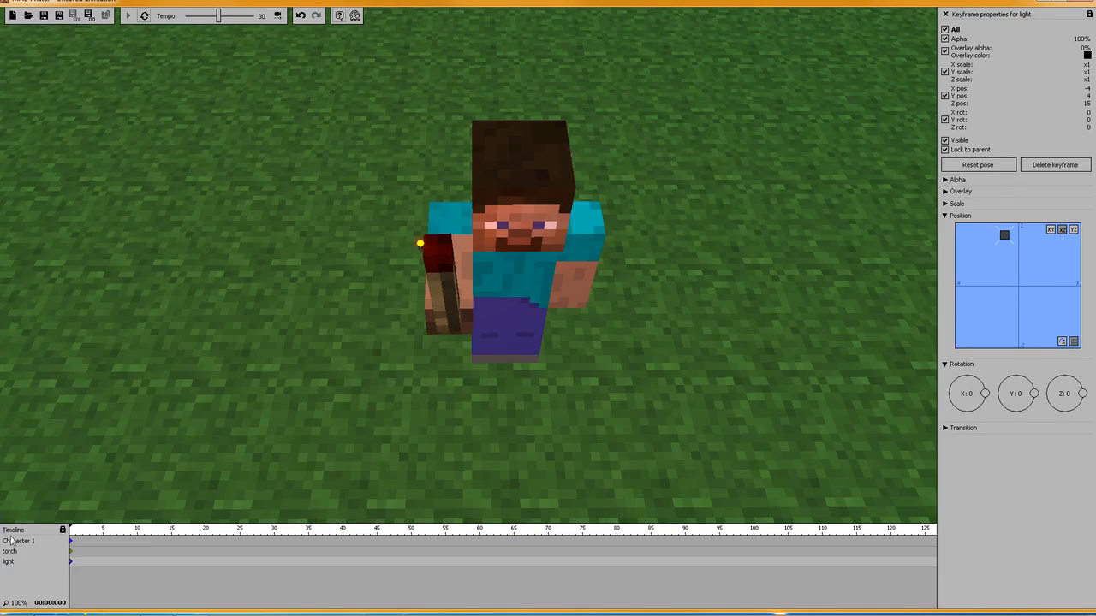
{"action": "left_click", "coordinate": [197, 498]}
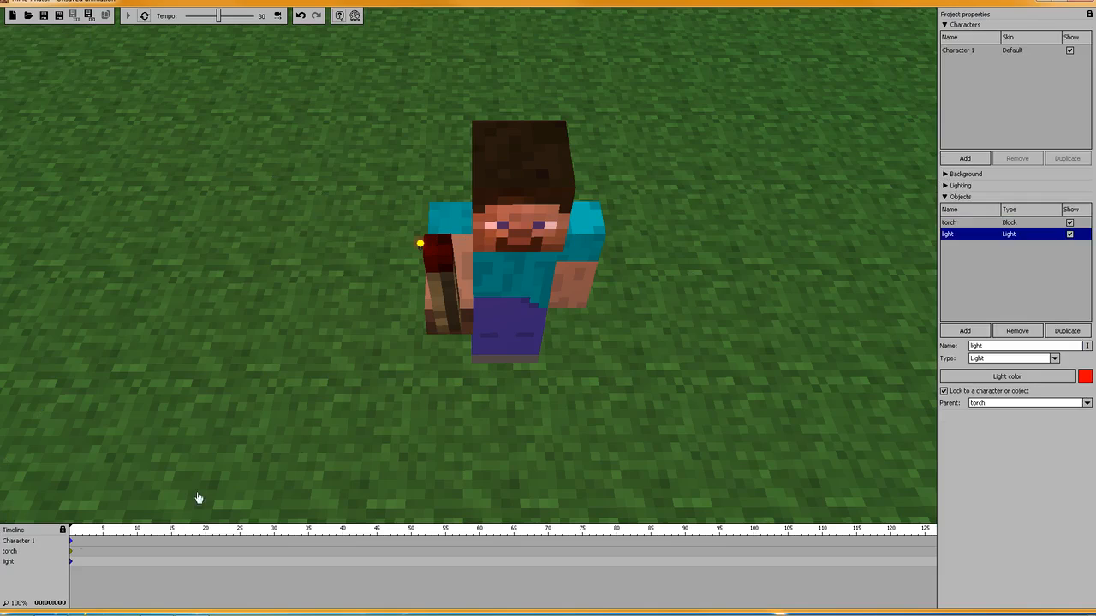
Switch the scene lights off and back on, and delete all five ambient lights.
{"action": "left_click", "coordinate": [953, 188]}
{"action": "left_click", "coordinate": [945, 195]}
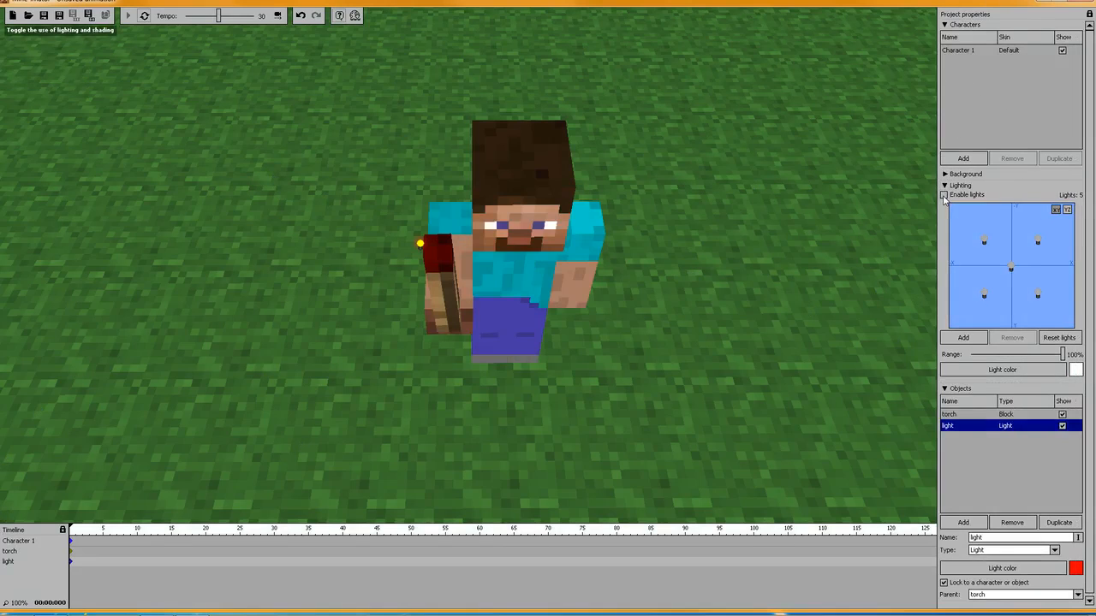
{"action": "left_click", "coordinate": [944, 194]}
{"action": "right_click", "coordinate": [983, 237]}
{"action": "left_click", "coordinate": [1006, 262]}
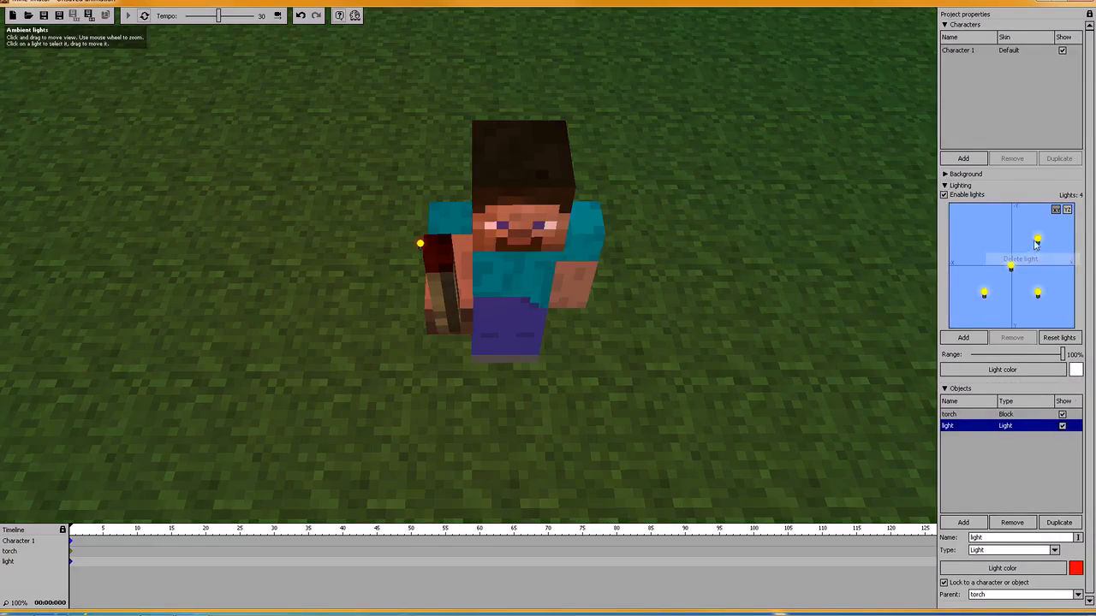
{"action": "right_click", "coordinate": [1039, 243]}
{"action": "left_click", "coordinate": [1024, 261]}
{"action": "right_click", "coordinate": [1010, 267]}
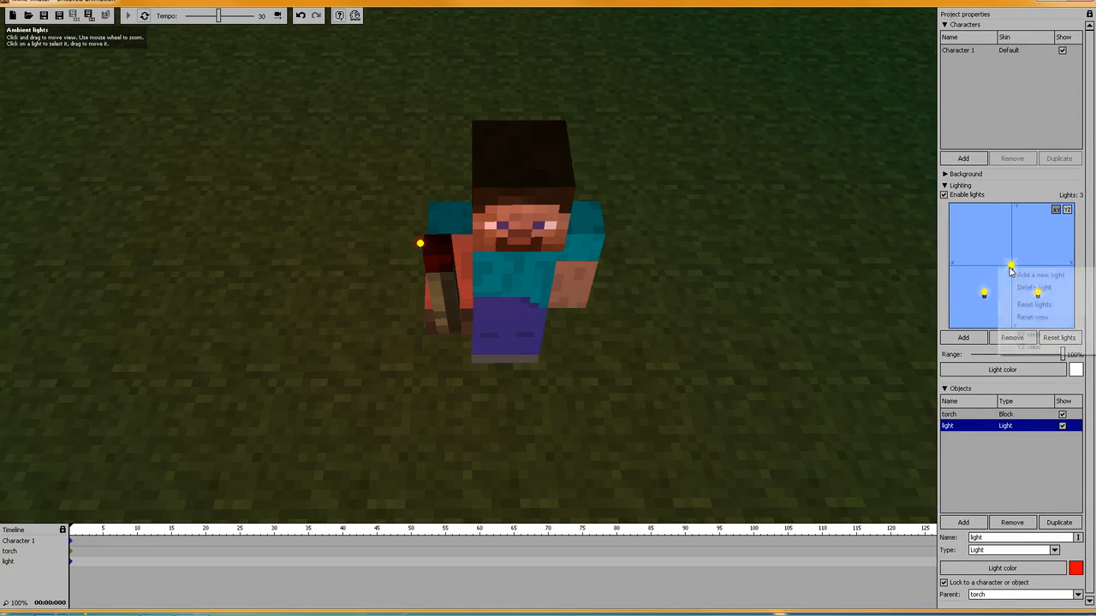
{"action": "left_click", "coordinate": [1022, 290]}
{"action": "right_click", "coordinate": [983, 297]}
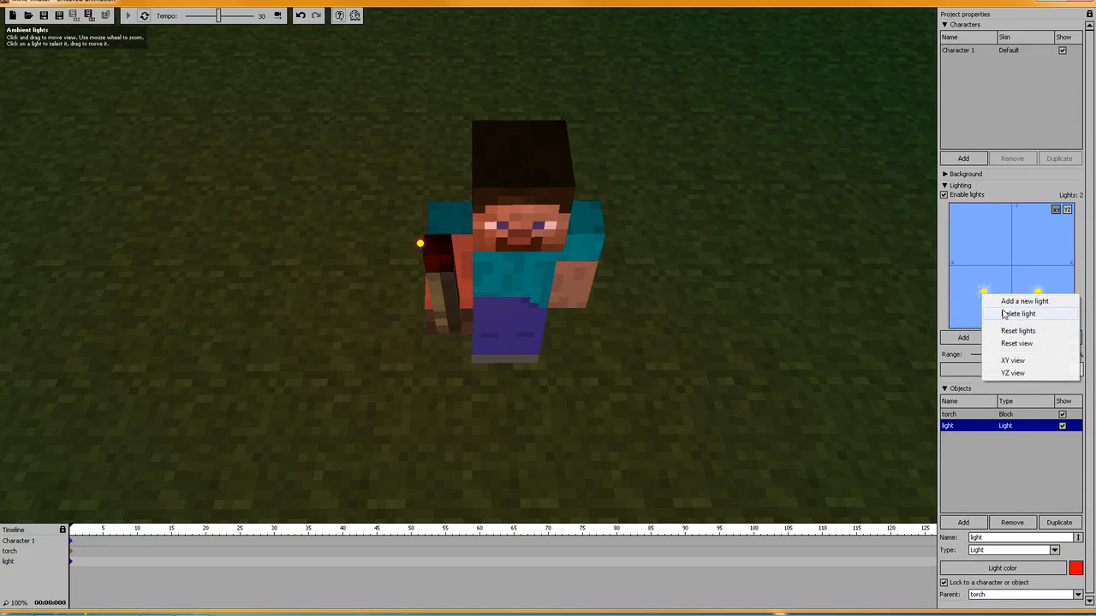
{"action": "left_click", "coordinate": [1008, 317]}
{"action": "right_click", "coordinate": [1037, 294]}
{"action": "left_click", "coordinate": [1047, 316]}
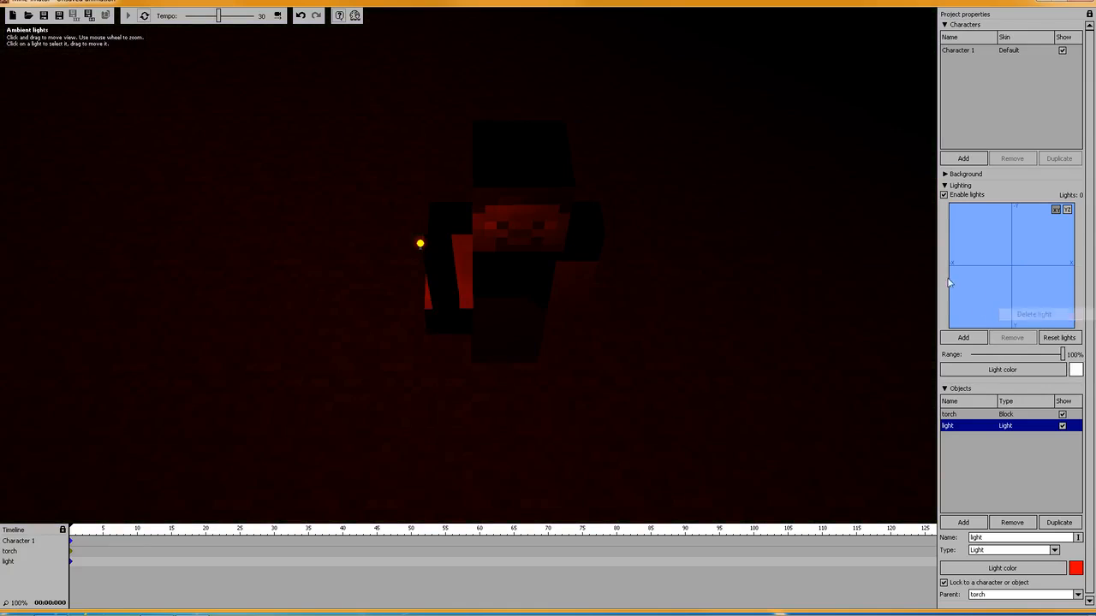
Set the background color to black.
{"action": "right_click_drag", "start_coordinate": [468, 283], "coordinate": [521, 292]}
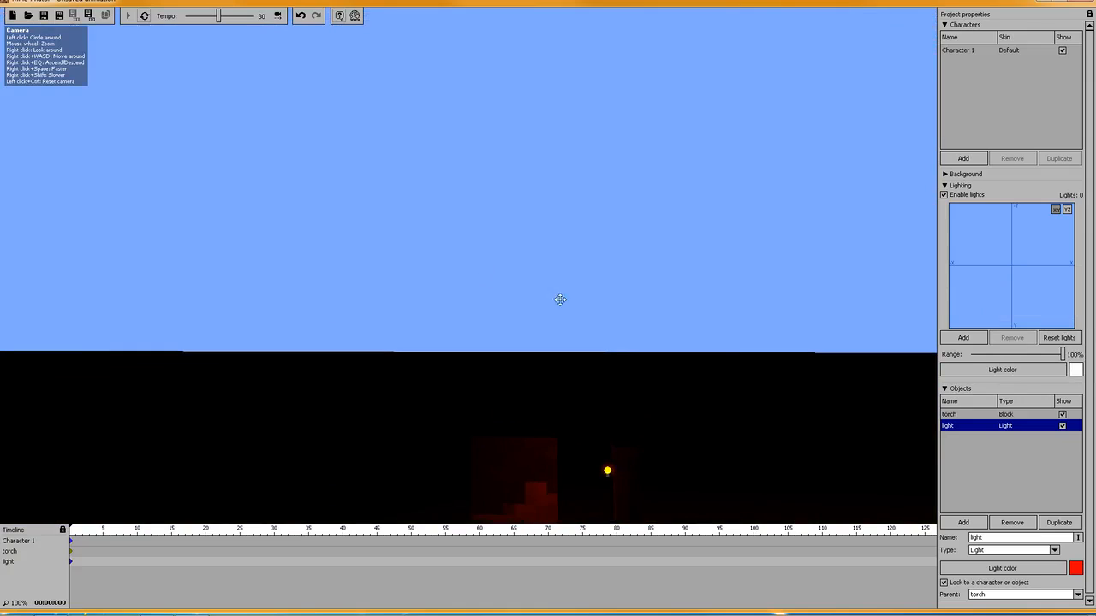
{"action": "right_click_drag", "start_coordinate": [749, 342], "coordinate": [750, 342]}
{"action": "left_click", "coordinate": [946, 174]}
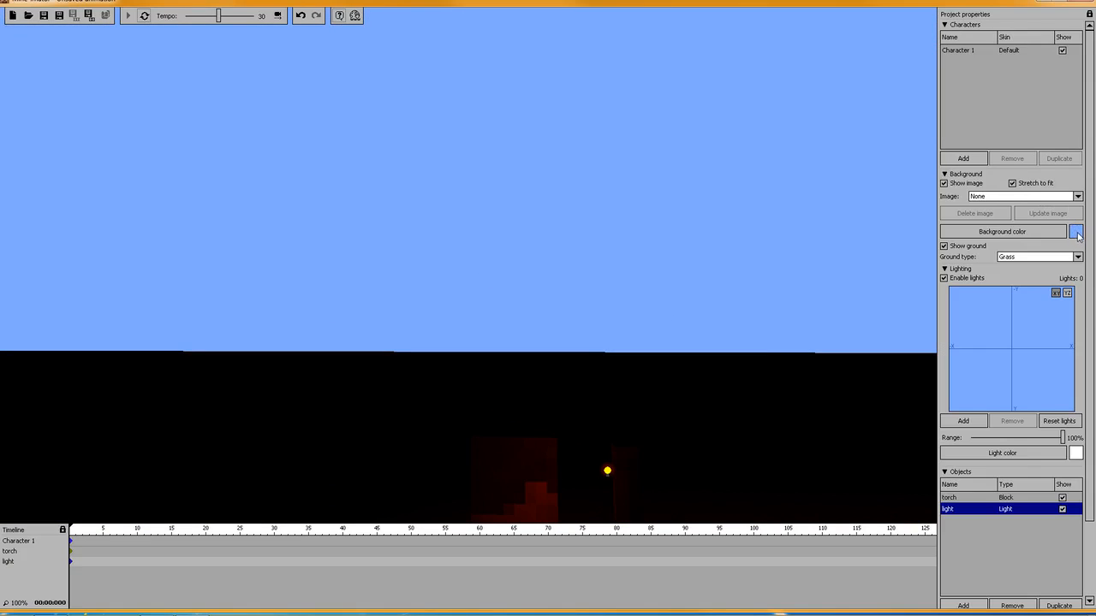
{"action": "left_click", "coordinate": [1062, 233]}
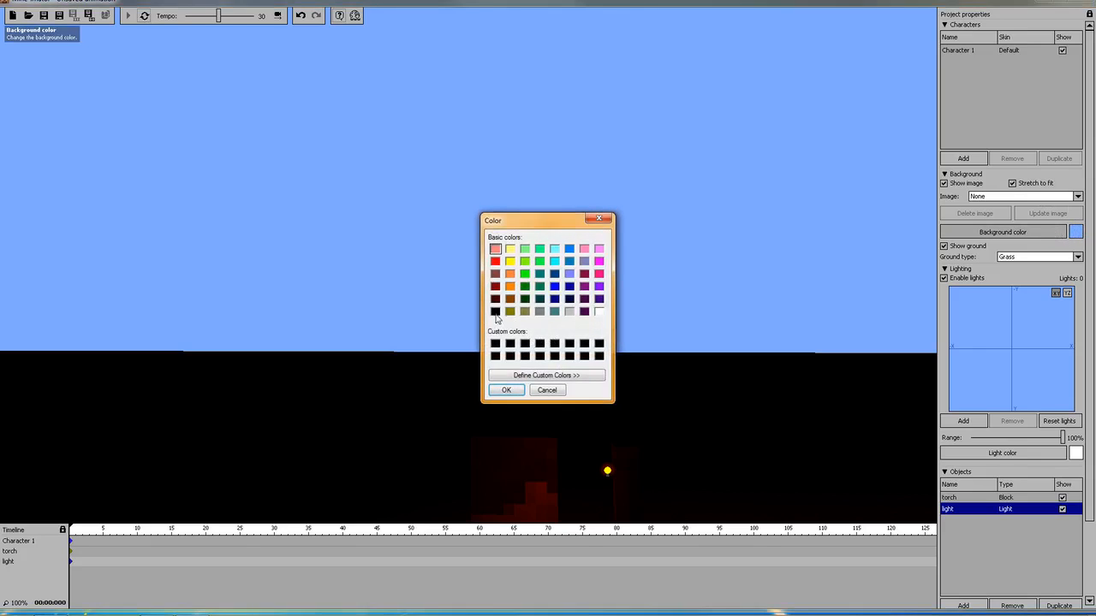
{"action": "left_click", "coordinate": [505, 390]}
{"action": "right_click_drag", "start_coordinate": [656, 320], "coordinate": [656, 321]}
{"action": "right_click_drag", "start_coordinate": [473, 241], "coordinate": [474, 240]}
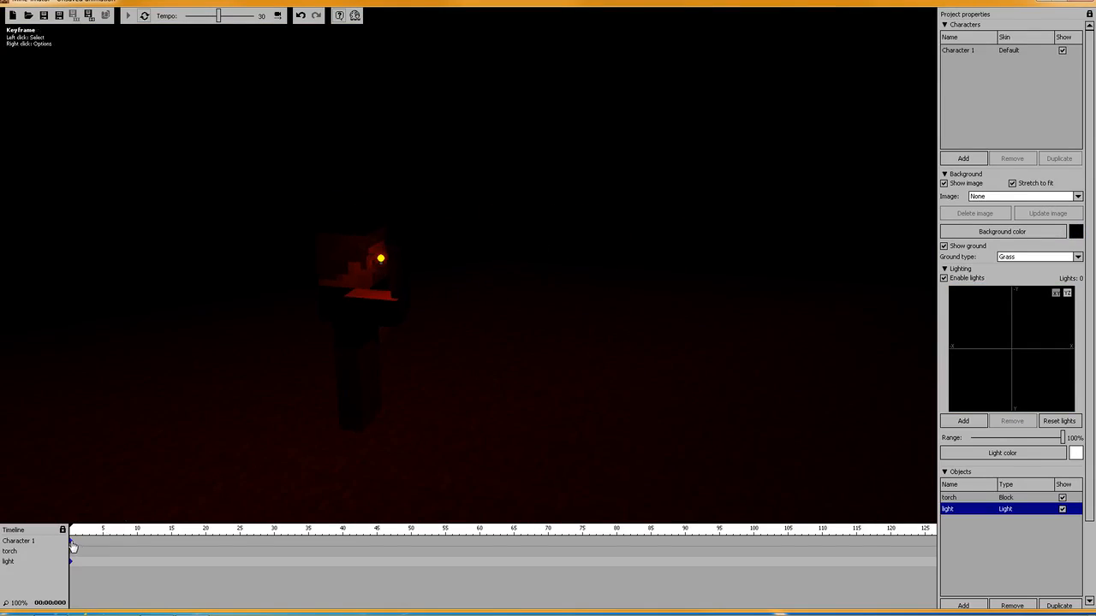
Create a Character 1 keyframe at frame 45 and move the character to X 116, Y 111.
{"action": "left_click", "coordinate": [72, 543]}
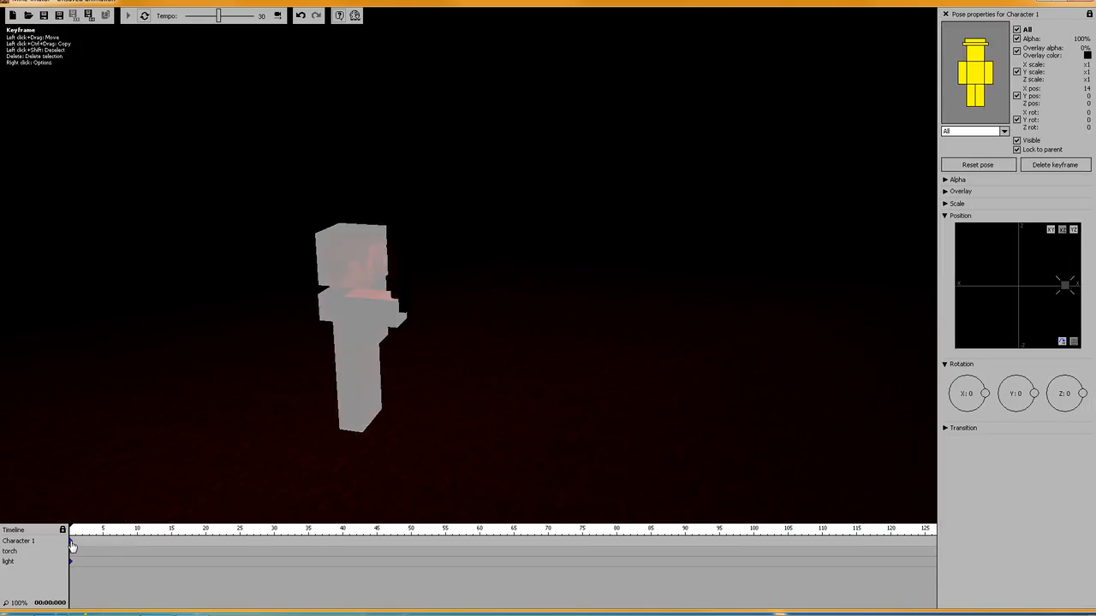
{"action": "left_click", "coordinate": [378, 546]}
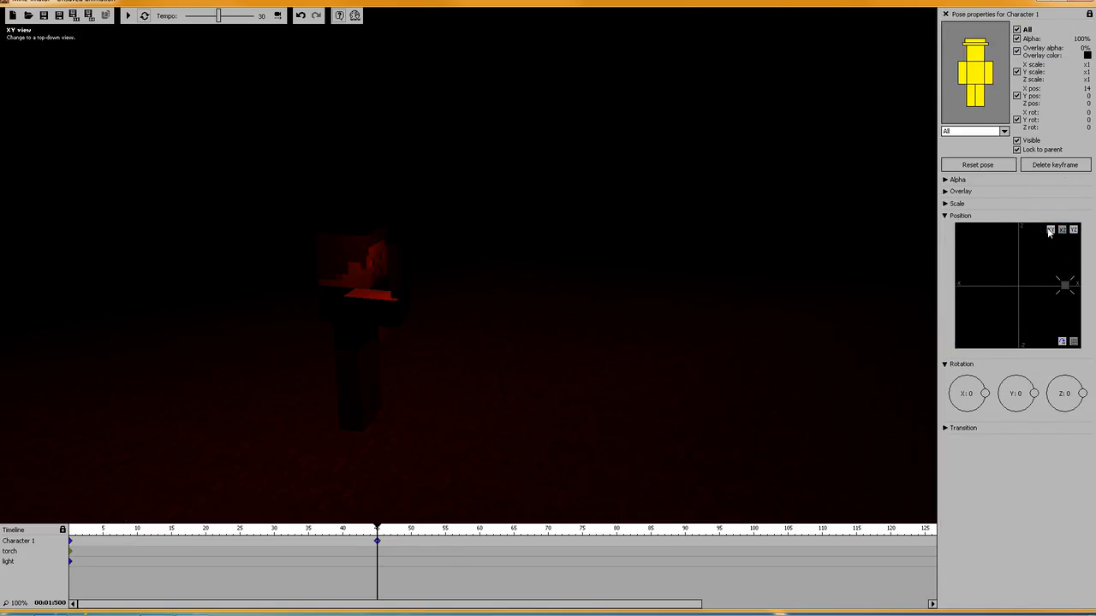
{"action": "left_click_drag", "start_coordinate": [977, 304], "coordinate": [950, 303]}
{"action": "scroll", "coordinate": [988, 298], "scroll_direction": "up", "scroll_amount": 4}
{"action": "scroll", "coordinate": [989, 298], "scroll_direction": "down", "scroll_amount": 4}
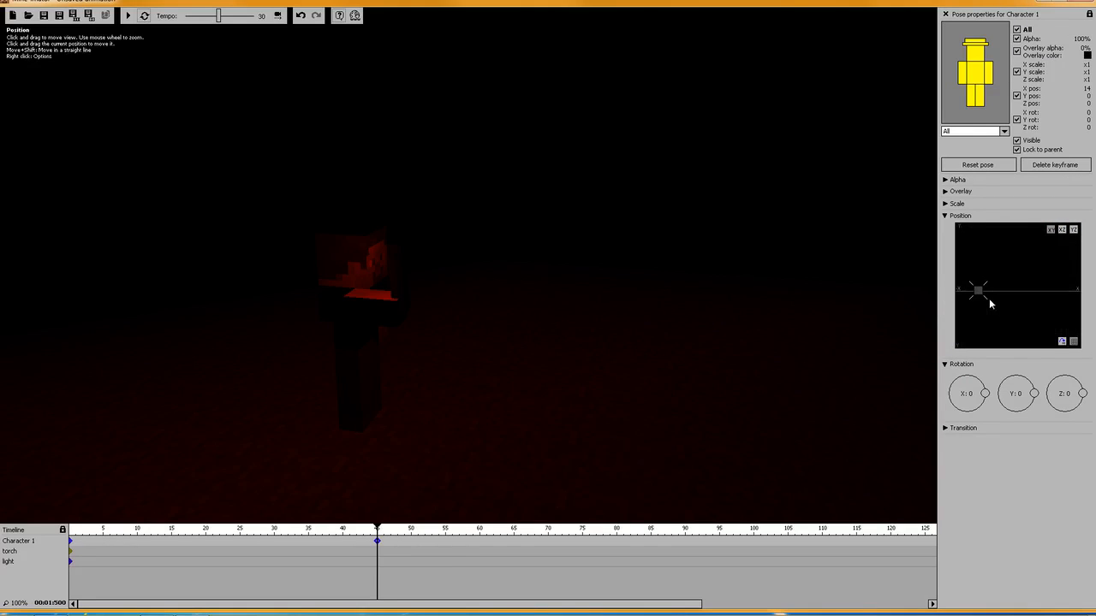
{"action": "left_click_drag", "start_coordinate": [989, 302], "coordinate": [1053, 323]}
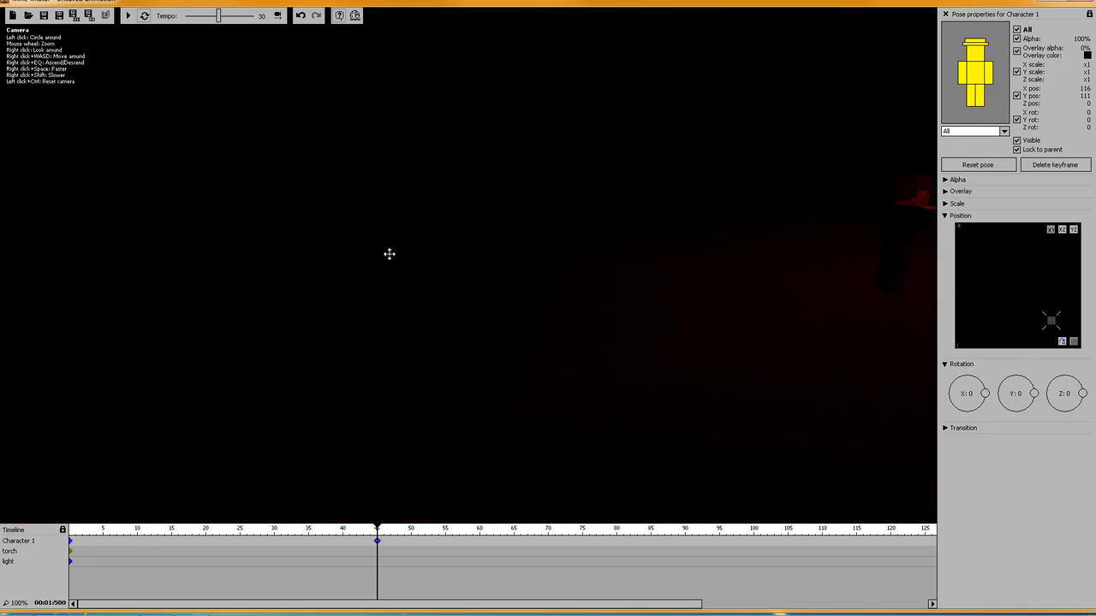
Show the camera in the timeline and create a camera keyframe at frame 0 framing the character's face and raised arm from the front.
{"action": "left_click", "coordinate": [265, 42]}
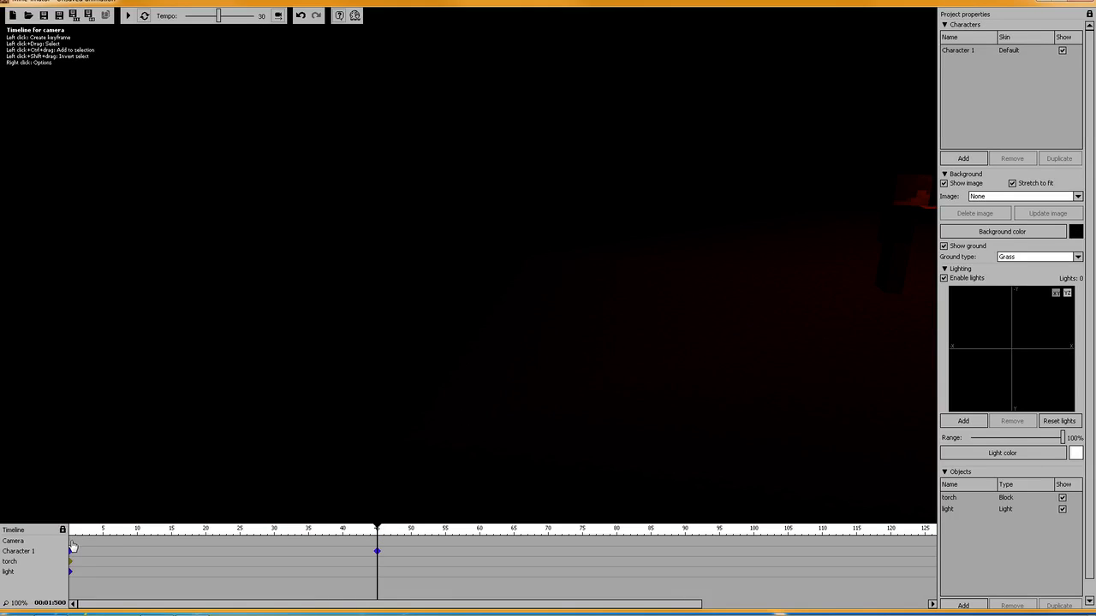
{"action": "left_click", "coordinate": [72, 544]}
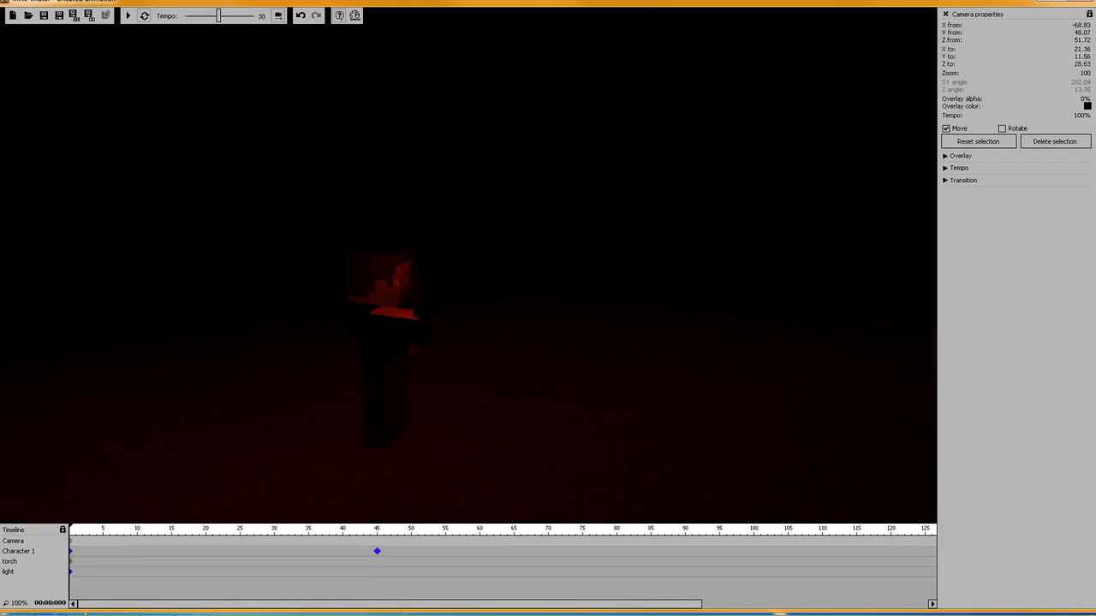
{"action": "key", "text": "a"}
{"action": "right_click_drag", "start_coordinate": [468, 265], "coordinate": [447, 278]}
{"action": "key", "text": "w"}
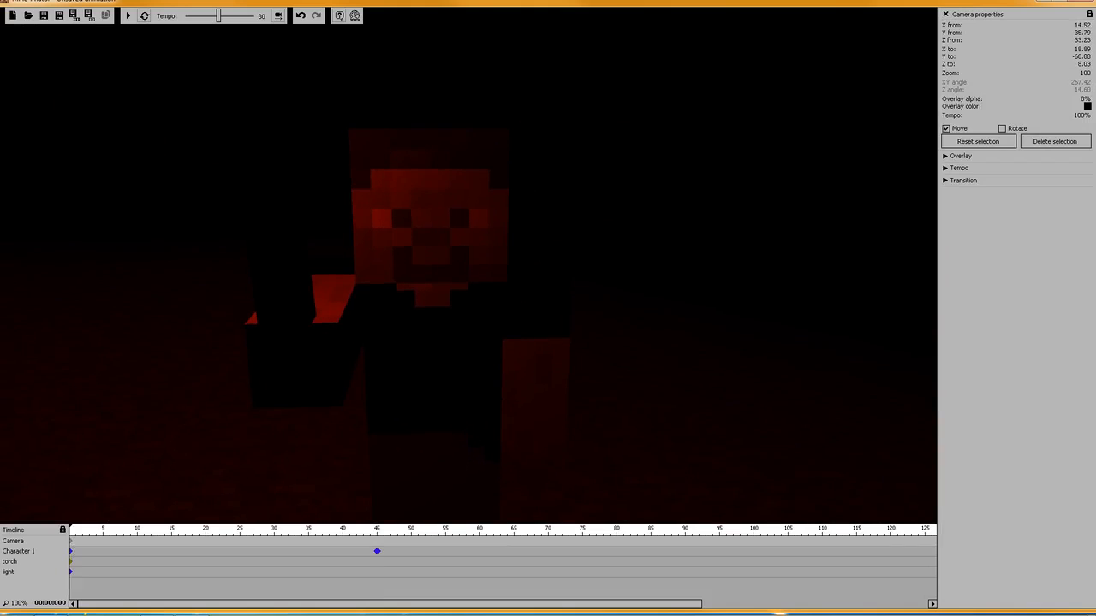
Create a camera keyframe at frame 45 framing the moved character from the front.
{"action": "left_click", "coordinate": [379, 549]}
{"action": "key", "text": "d"}
{"action": "mouse_move", "coordinate": [468, 265]}
{"action": "right_mouse_down"}
{"action": "mouse_move", "coordinate": [548, 250]}
{"action": "mouse_move", "coordinate": [411, 265]}
{"action": "mouse_move", "coordinate": [469, 267]}
{"action": "right_mouse_up"}
{"action": "key", "text": "w"}
{"action": "key", "text": "w"}
{"action": "key", "text": "d"}
{"action": "key", "text": "s"}
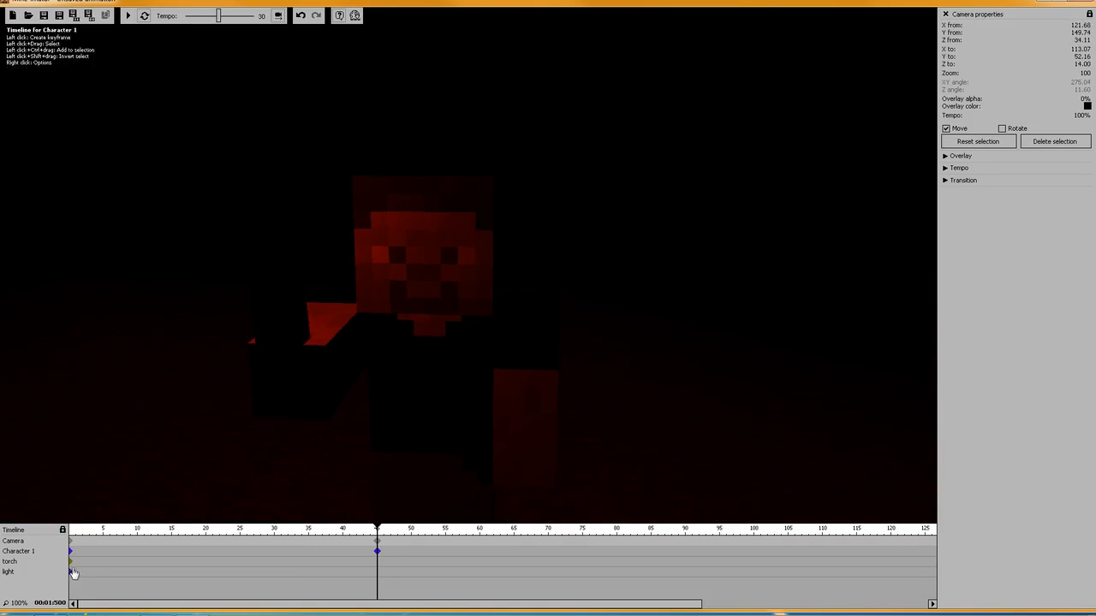
Set the playback tempo to 13 and play the animation from frame 0.
{"action": "left_click", "coordinate": [71, 542]}
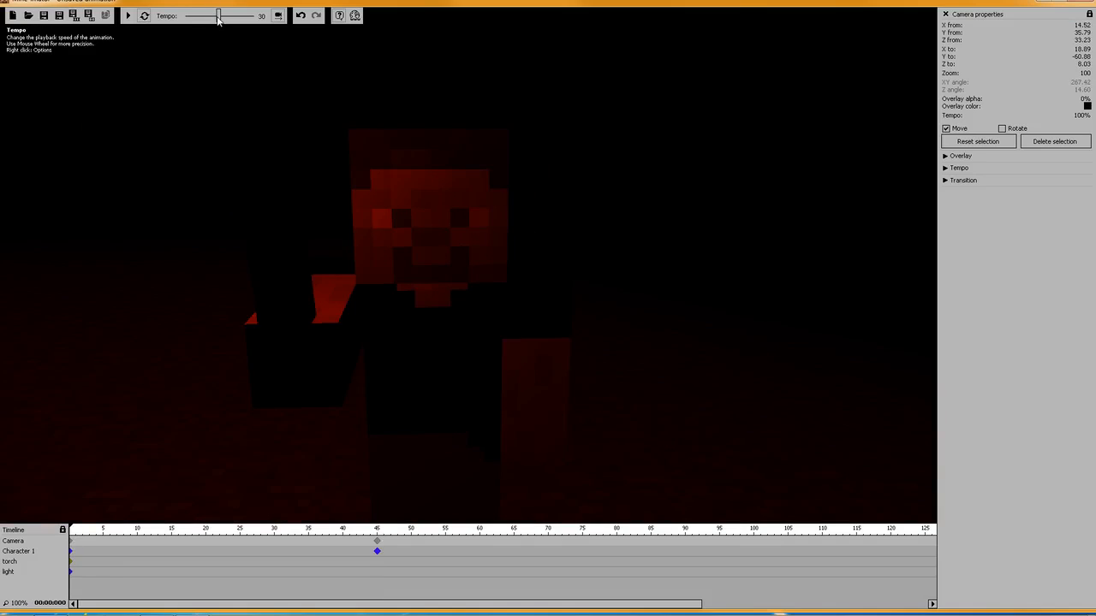
{"action": "left_click", "coordinate": [129, 15]}
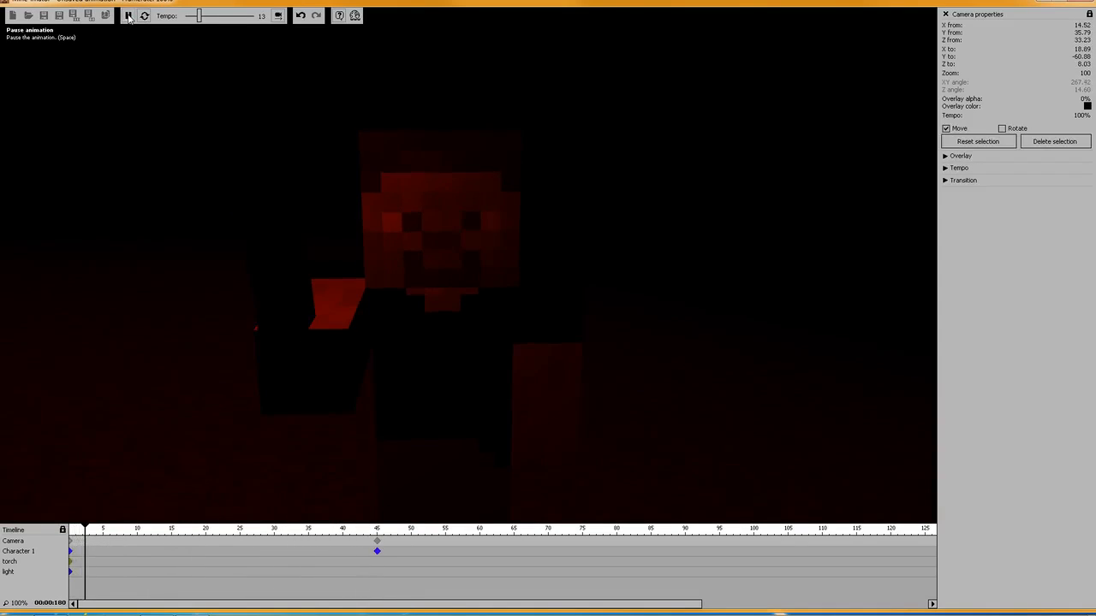
{"action": "left_click", "coordinate": [128, 15]}
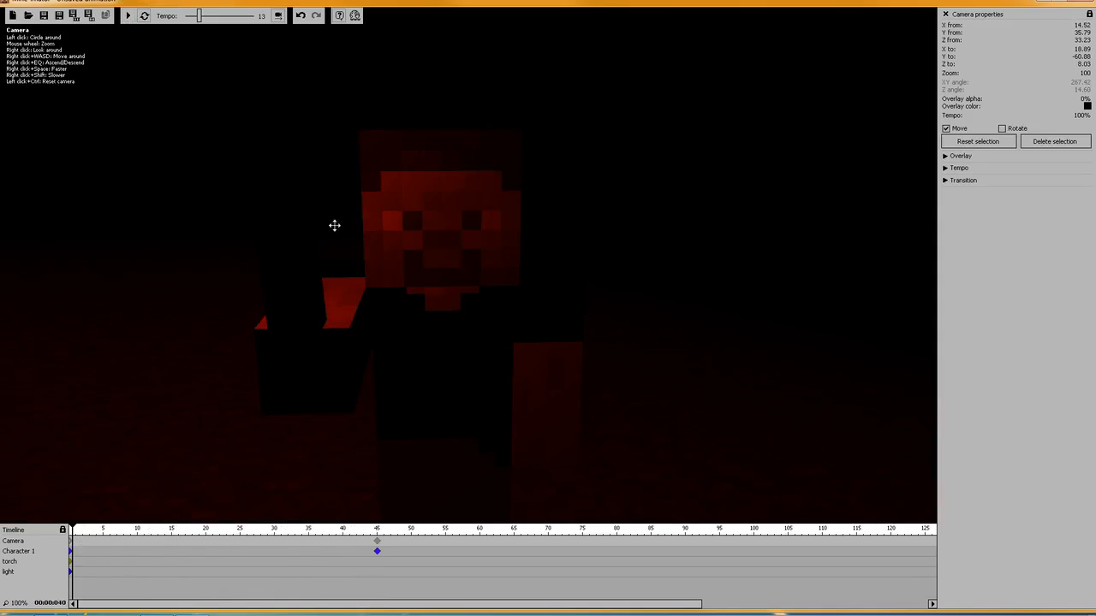
Reframe the camera at frame 0 to a lower, closer front view of the character's face.
{"action": "left_click_drag", "start_coordinate": [278, 223], "coordinate": [364, 283]}
{"action": "left_click_drag", "start_coordinate": [456, 306], "coordinate": [468, 266]}
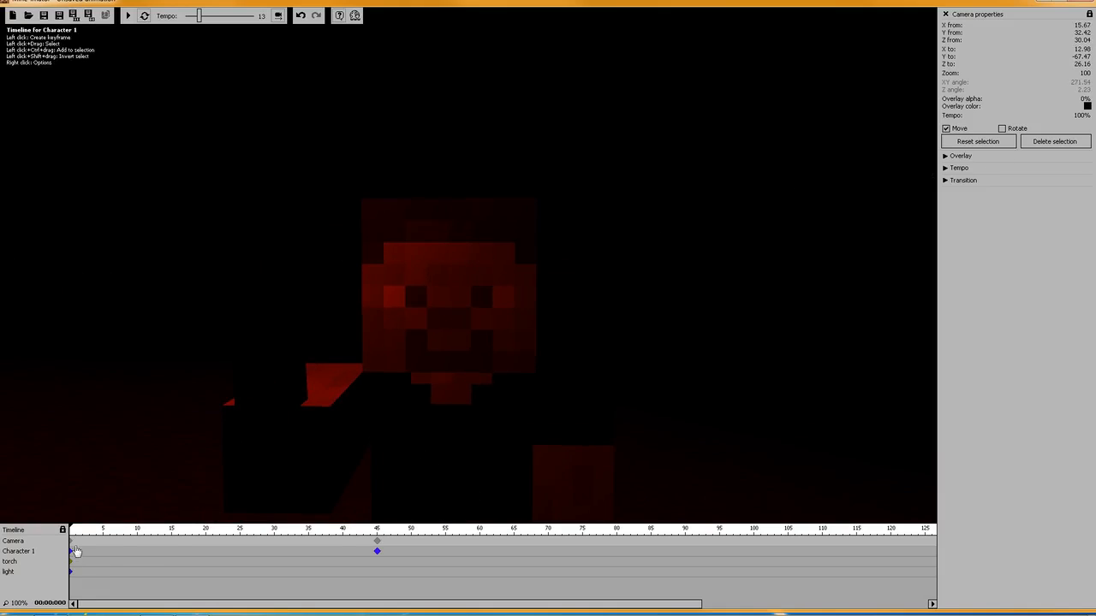
Rotate Character 1 at its frame 45 keyframe to X 3, Y 14 and Z -160.
{"action": "left_click", "coordinate": [377, 551]}
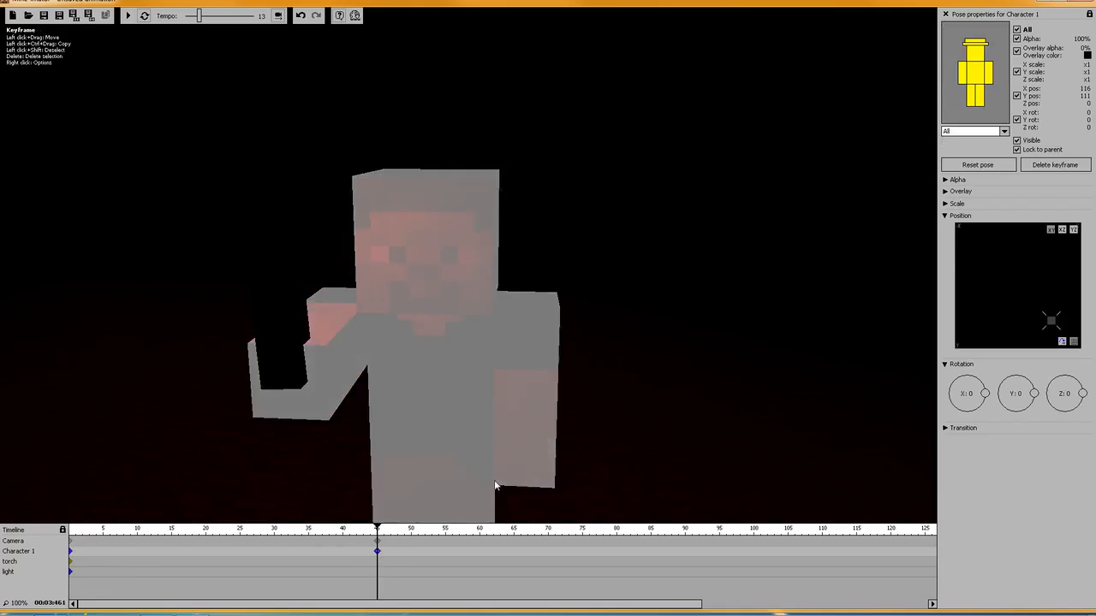
{"action": "left_click_drag", "start_coordinate": [985, 394], "coordinate": [945, 391]}
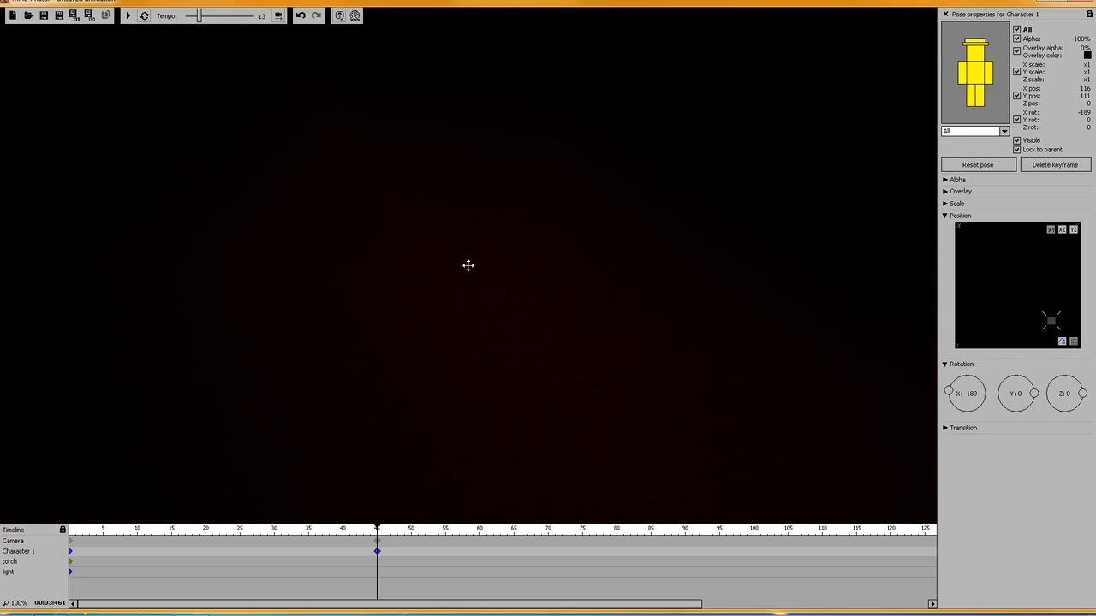
{"action": "left_click_drag", "start_coordinate": [953, 401], "coordinate": [946, 435]}
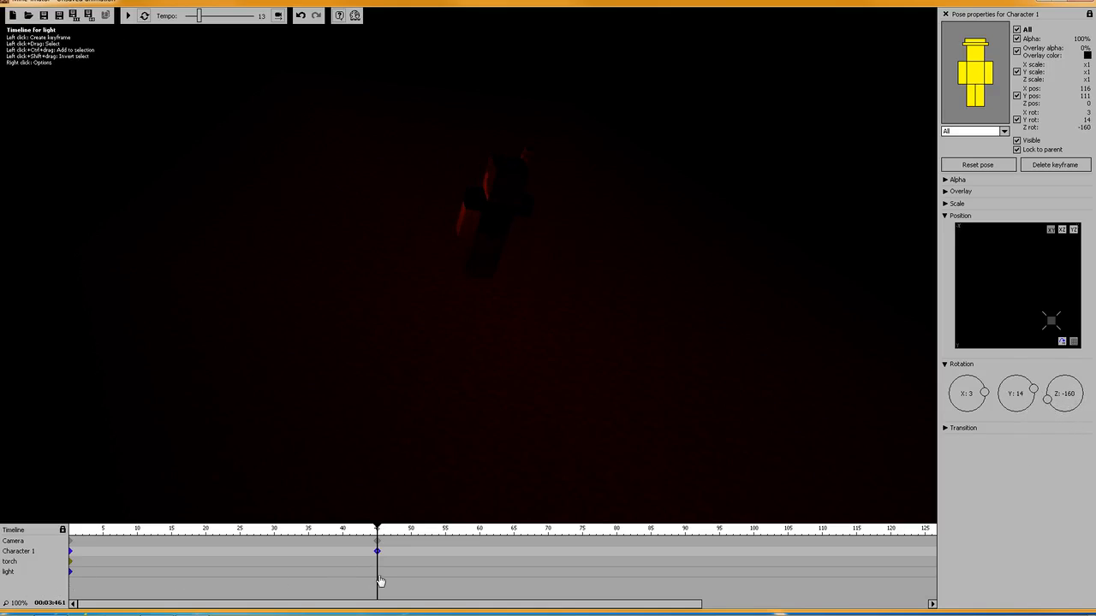
Create a keyframe for the light at frame 45 and check its position around the rotated character.
{"action": "left_click", "coordinate": [71, 574]}
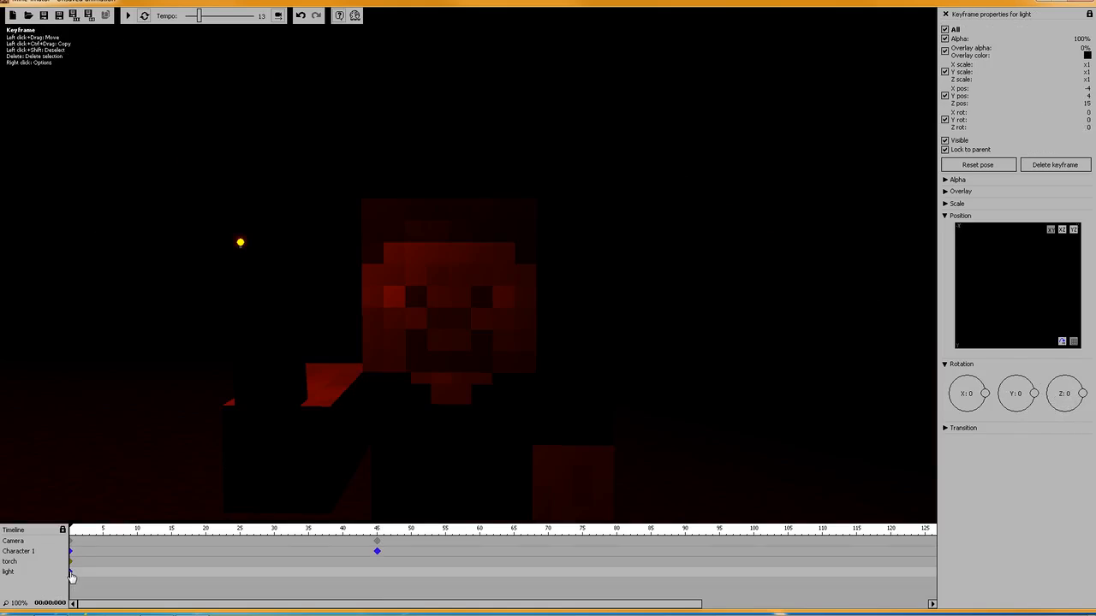
{"action": "left_click", "coordinate": [378, 577]}
{"action": "left_click", "coordinate": [379, 579]}
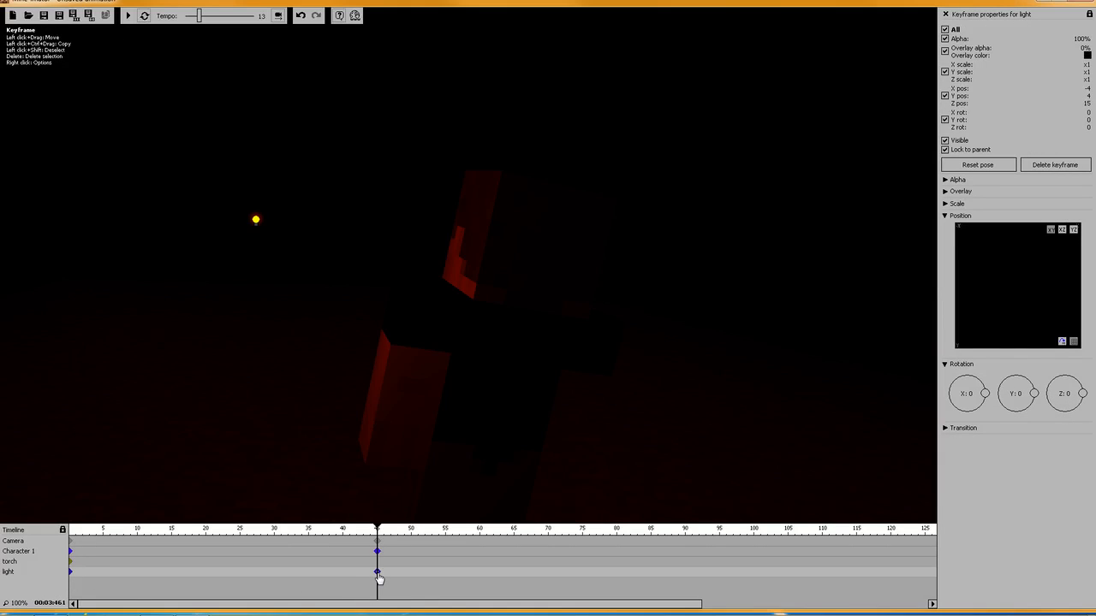
{"action": "left_click_drag", "start_coordinate": [590, 409], "coordinate": [711, 408]}
{"action": "right_click_drag", "start_coordinate": [469, 269], "coordinate": [505, 273]}
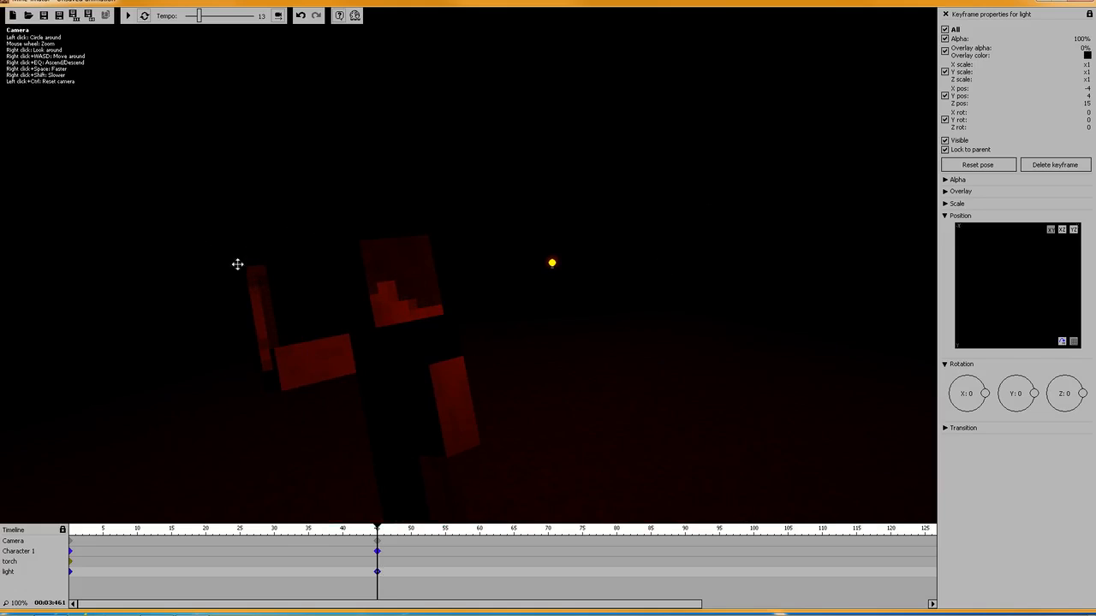
{"action": "right_click_drag", "start_coordinate": [582, 376], "coordinate": [239, 208]}
{"action": "key", "text": "s"}
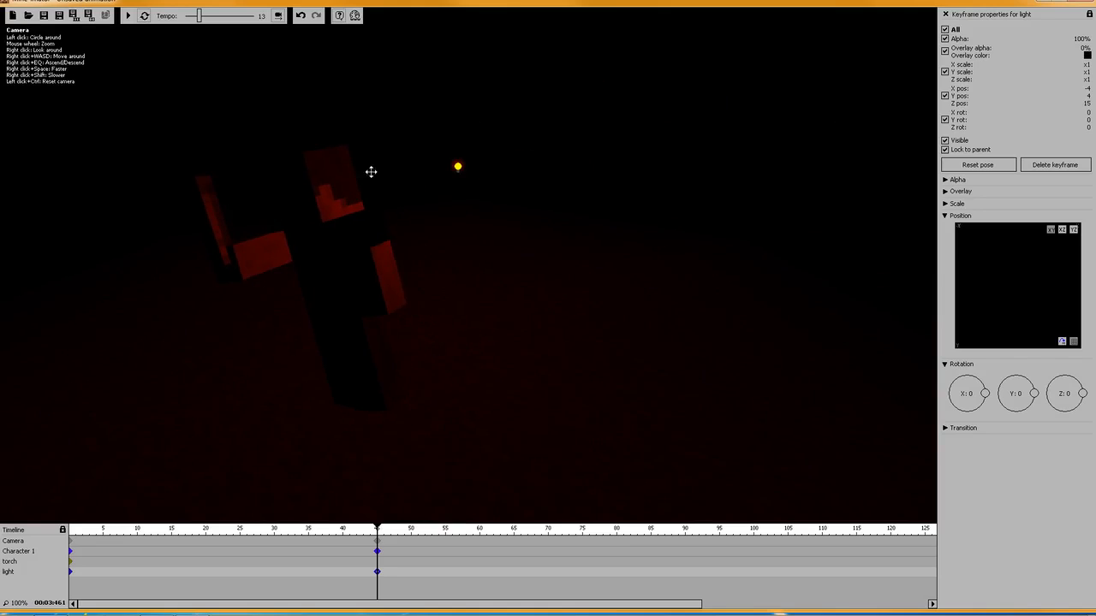
Select the light's frame 45 keyframe and reset the view of its position grid.
{"action": "left_click", "coordinate": [461, 167]}
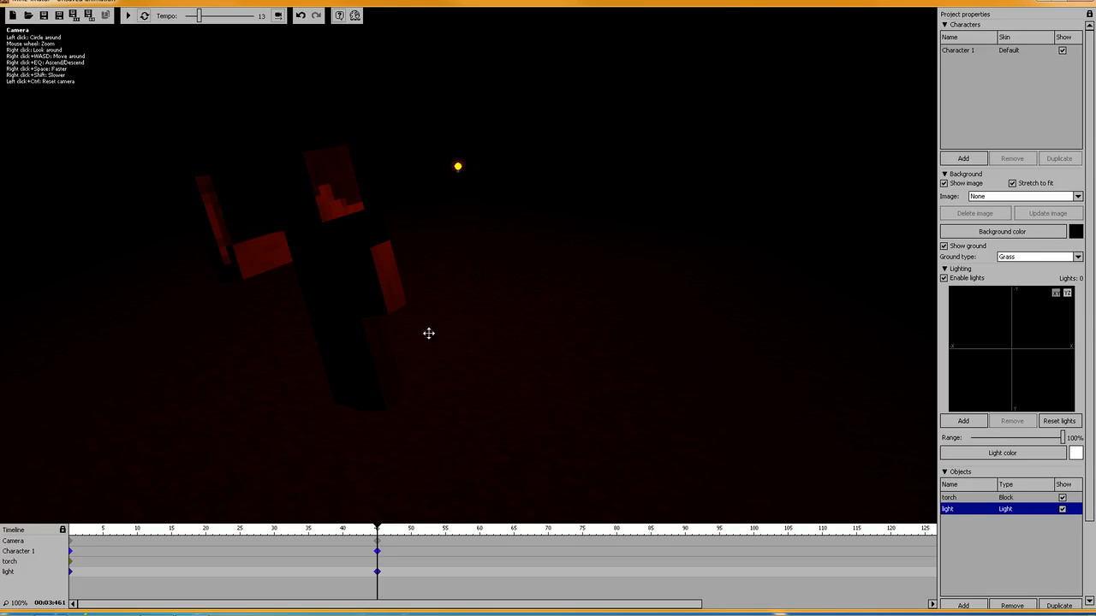
{"action": "left_click", "coordinate": [378, 572]}
{"action": "mouse_move", "coordinate": [560, 296]}
{"action": "left_mouse_down"}
{"action": "mouse_move", "coordinate": [602, 231]}
{"action": "mouse_move", "coordinate": [561, 275]}
{"action": "left_mouse_up"}
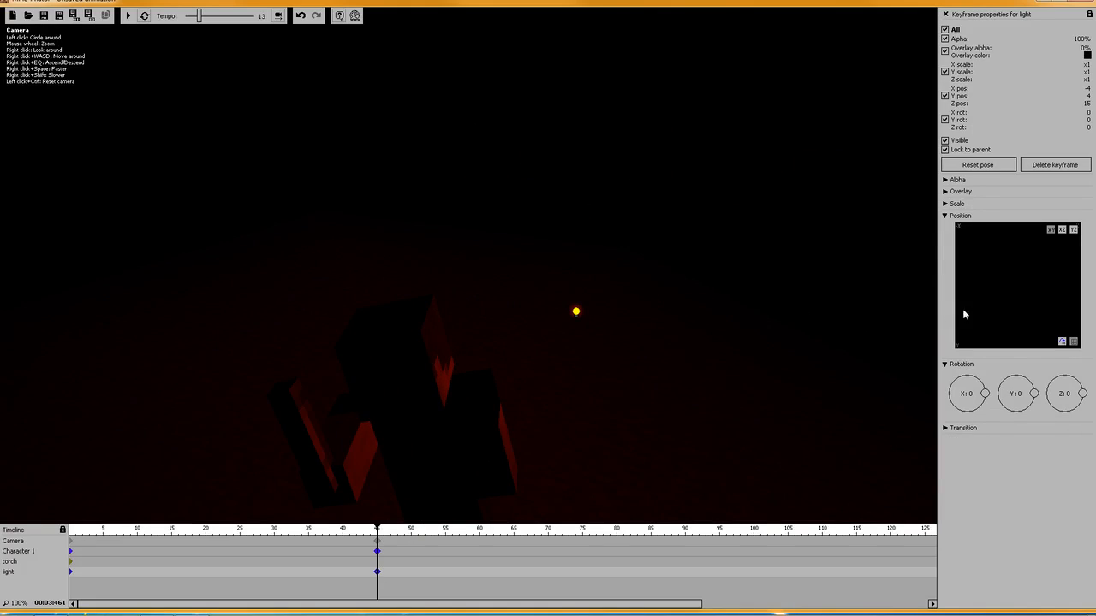
{"action": "right_click", "coordinate": [993, 296]}
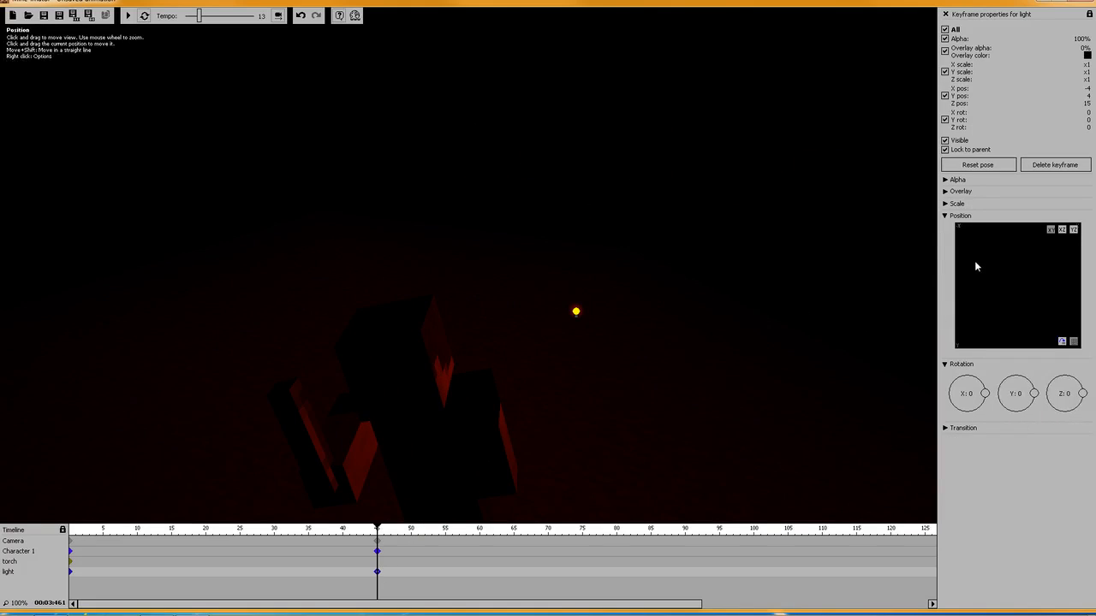
{"action": "right_click", "coordinate": [975, 263]}
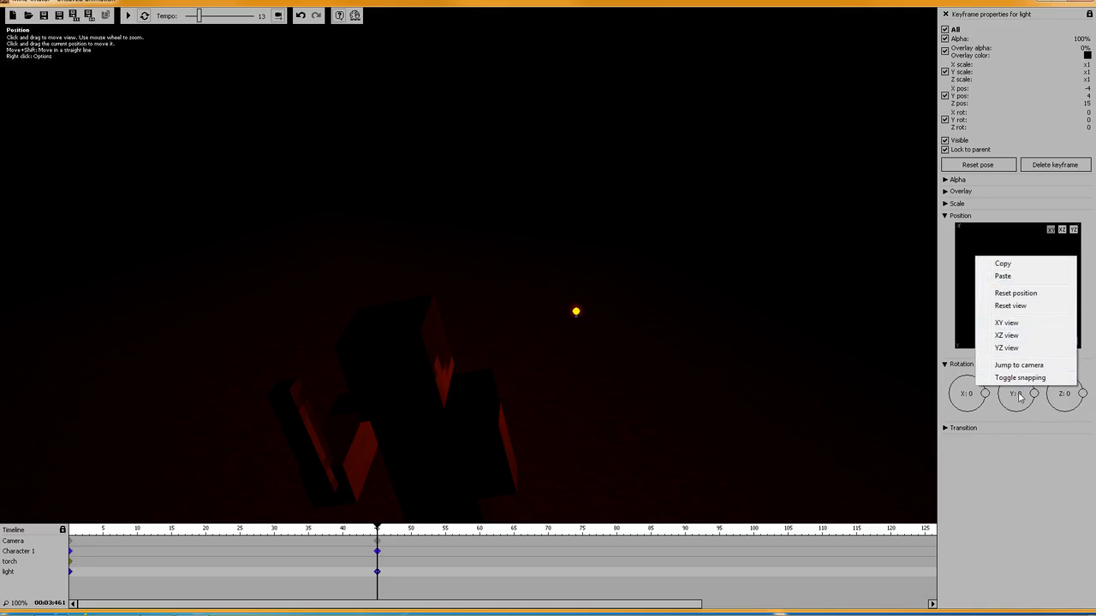
{"action": "left_click", "coordinate": [972, 263]}
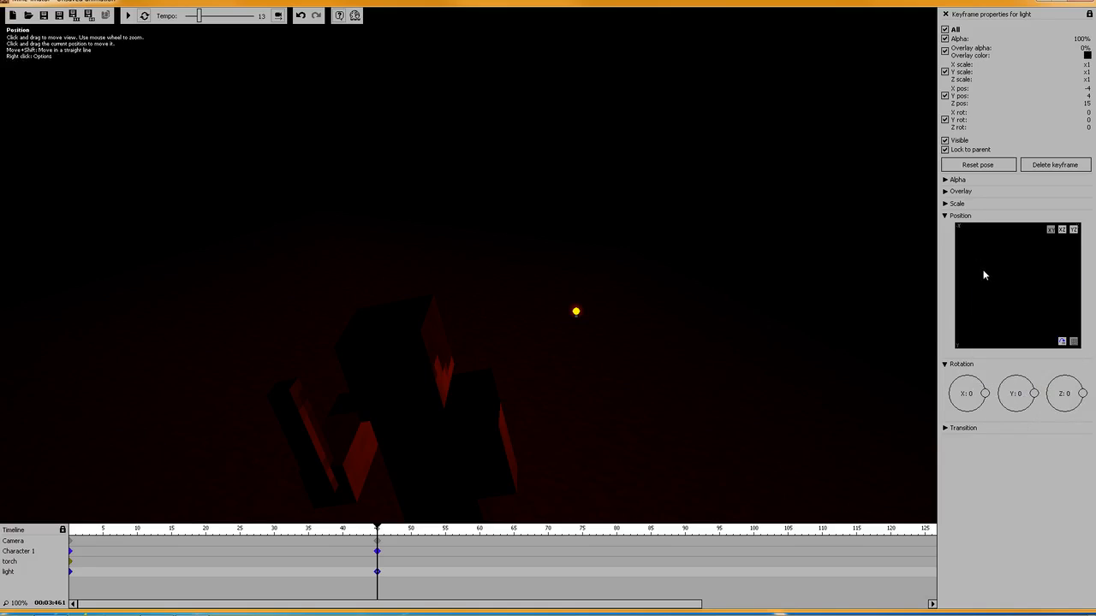
{"action": "right_click", "coordinate": [984, 272]}
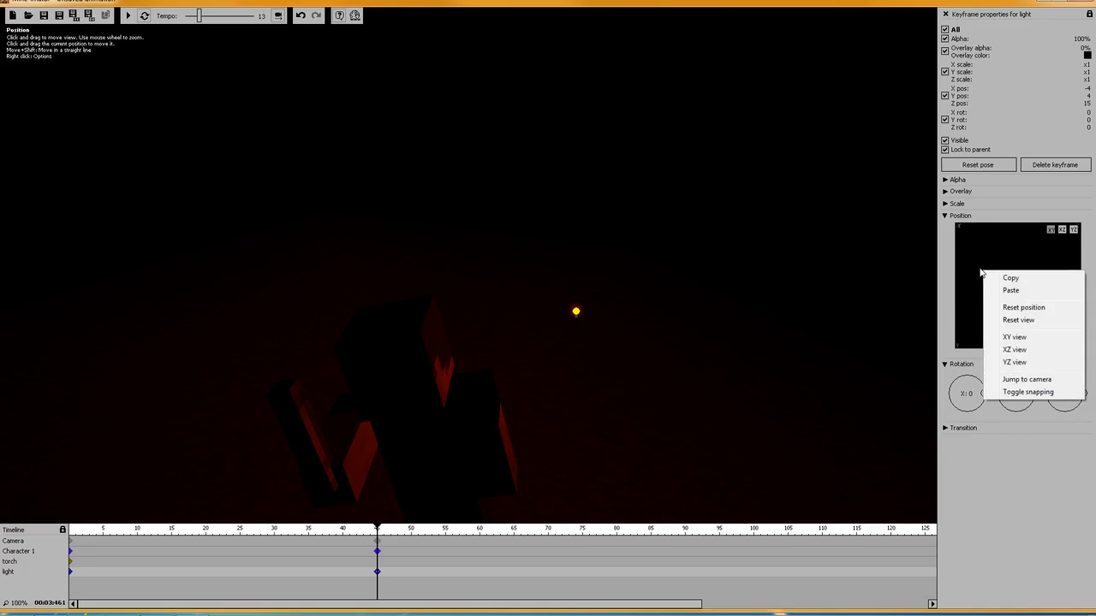
{"action": "left_click", "coordinate": [1016, 319]}
Move the light at its frame 45 keyframe to X 5 and Y -6, next to the character's raised arm.
{"action": "mouse_move", "coordinate": [1009, 303]}
{"action": "left_mouse_down"}
{"action": "mouse_move", "coordinate": [987, 306]}
{"action": "mouse_move", "coordinate": [1007, 307]}
{"action": "left_mouse_up"}
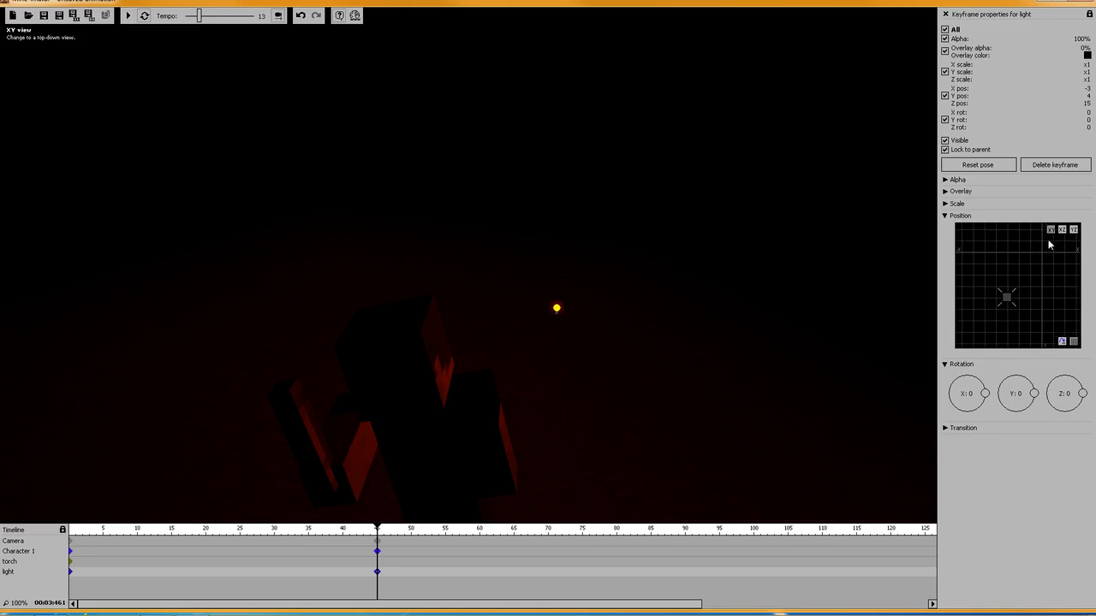
{"action": "right_click_drag", "start_coordinate": [733, 206], "coordinate": [834, 279]}
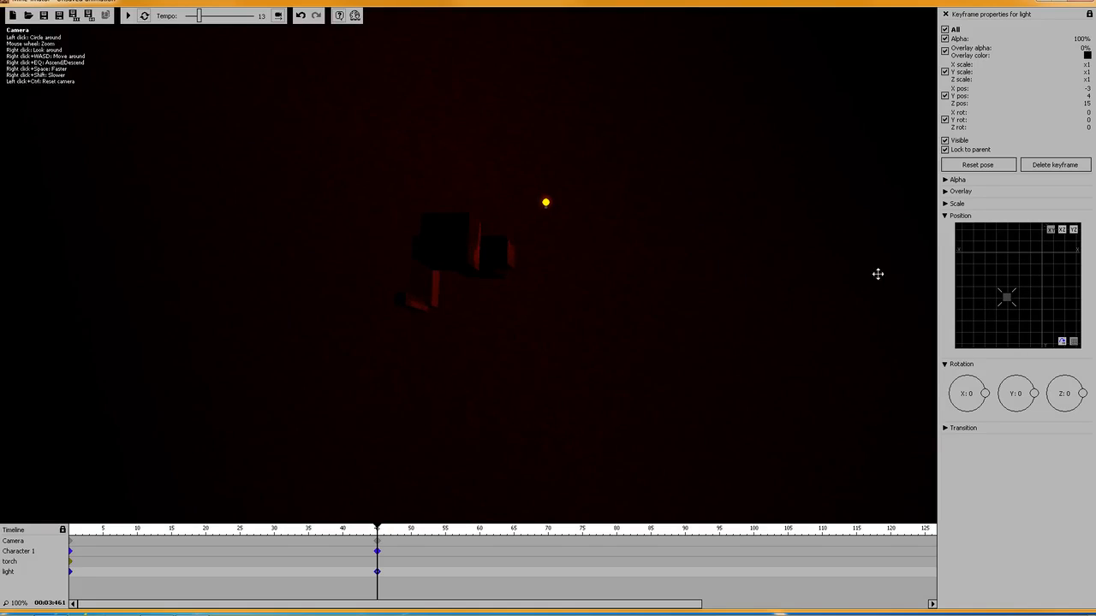
{"action": "left_click_drag", "start_coordinate": [992, 304], "coordinate": [1036, 275]}
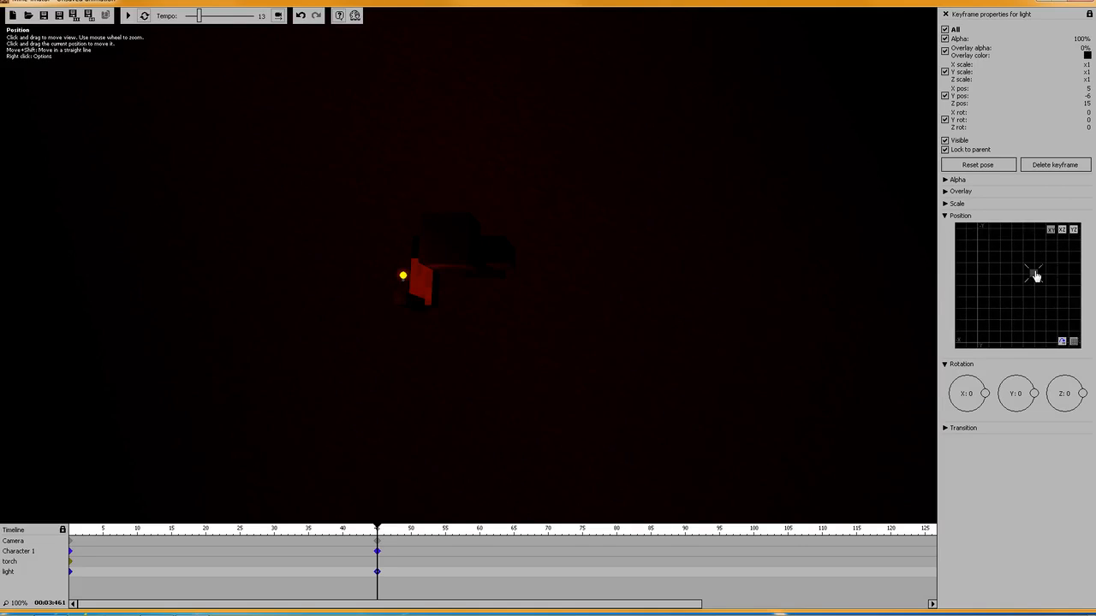
{"action": "right_click_drag", "start_coordinate": [751, 229], "coordinate": [728, 235]}
{"action": "left_click_drag", "start_coordinate": [728, 235], "coordinate": [727, 302]}
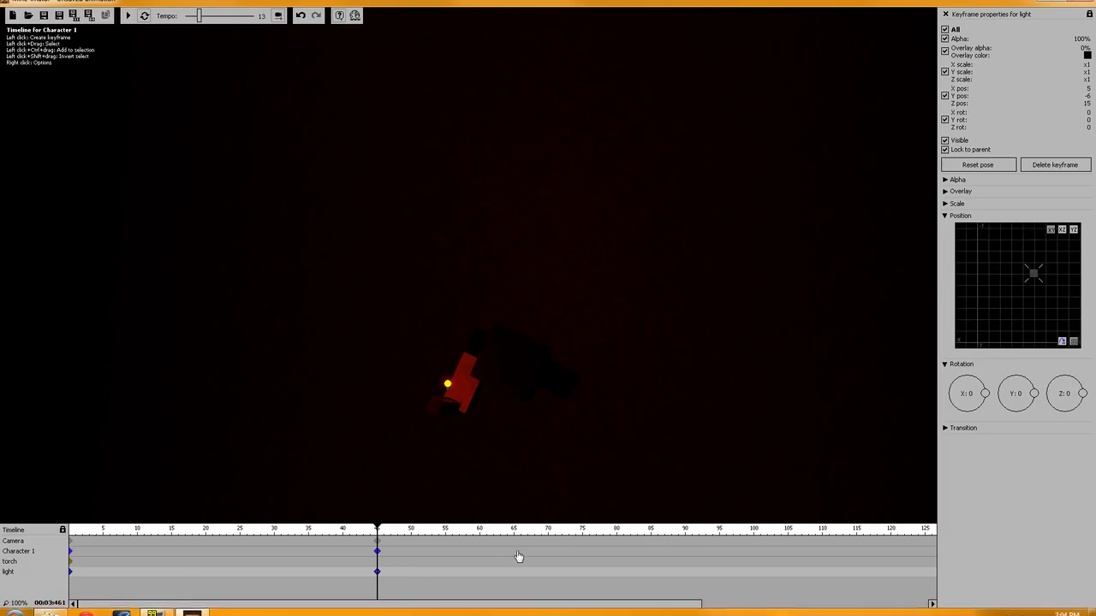
Create a Character 1 keyframe at frame 71 and move the character to X 1002 and Y 744.
{"action": "left_click", "coordinate": [555, 551]}
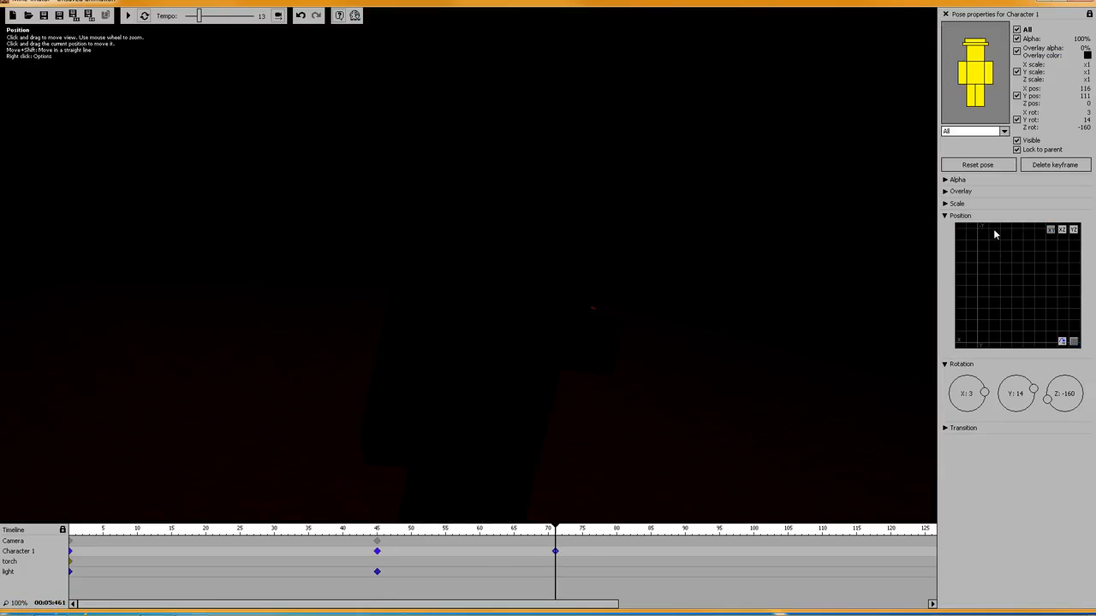
{"action": "right_click", "coordinate": [987, 275]}
{"action": "left_click", "coordinate": [1019, 326]}
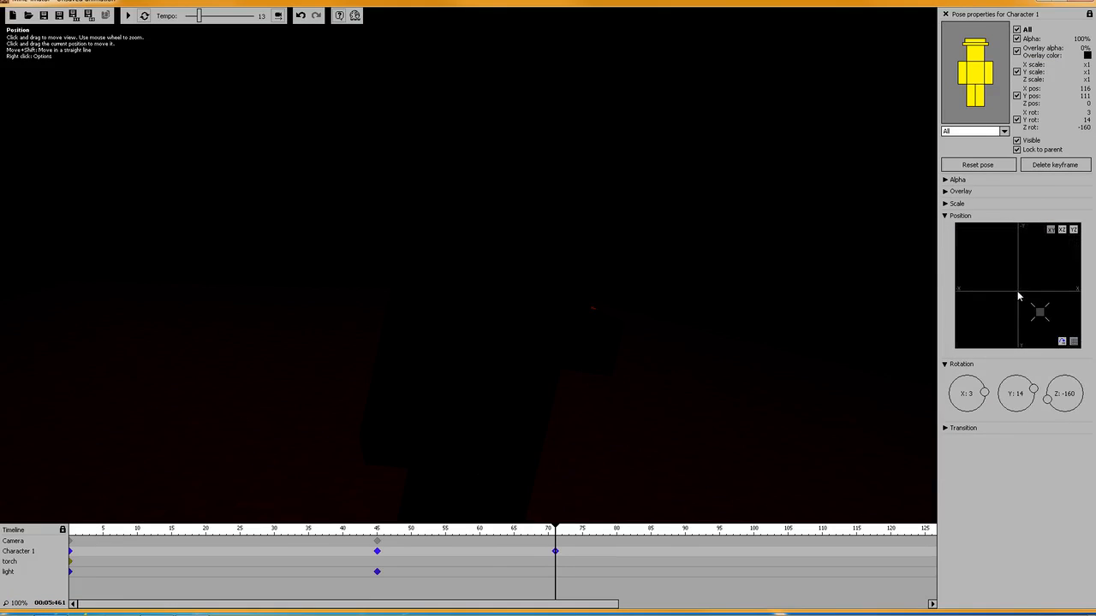
{"action": "left_click_drag", "start_coordinate": [998, 279], "coordinate": [1050, 313]}
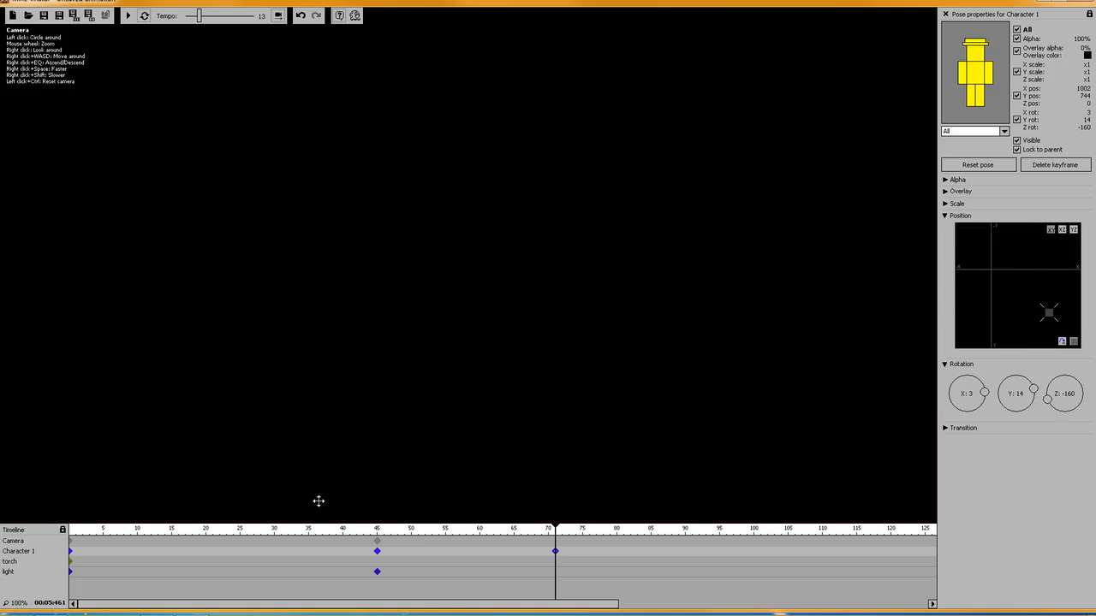
Create a camera keyframe at frame 71 and play the animation from frame 0.
{"action": "left_click", "coordinate": [556, 542]}
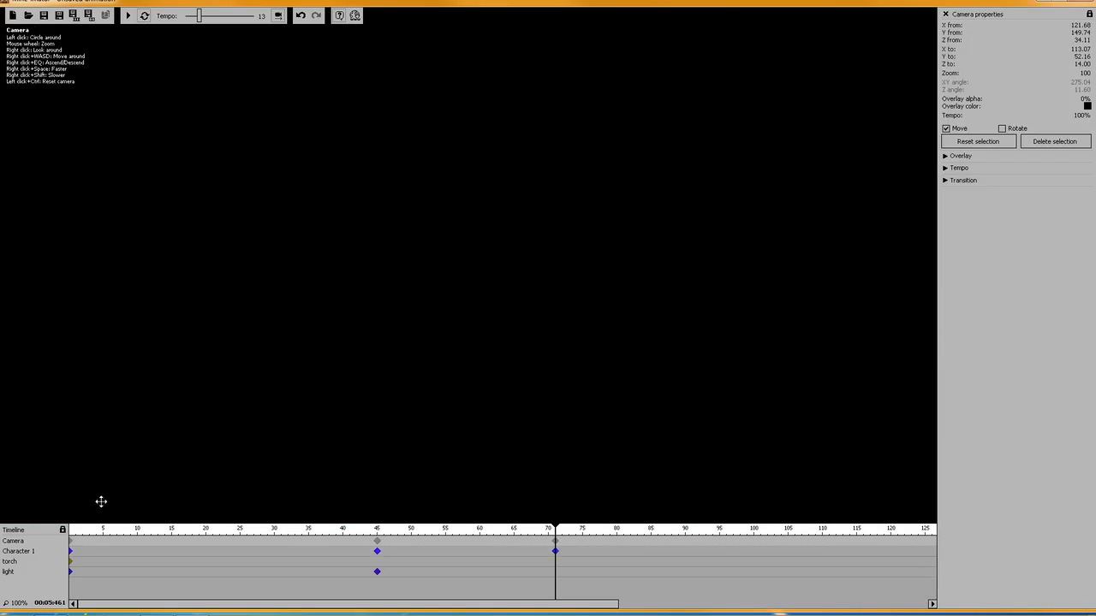
{"action": "left_click", "coordinate": [71, 542]}
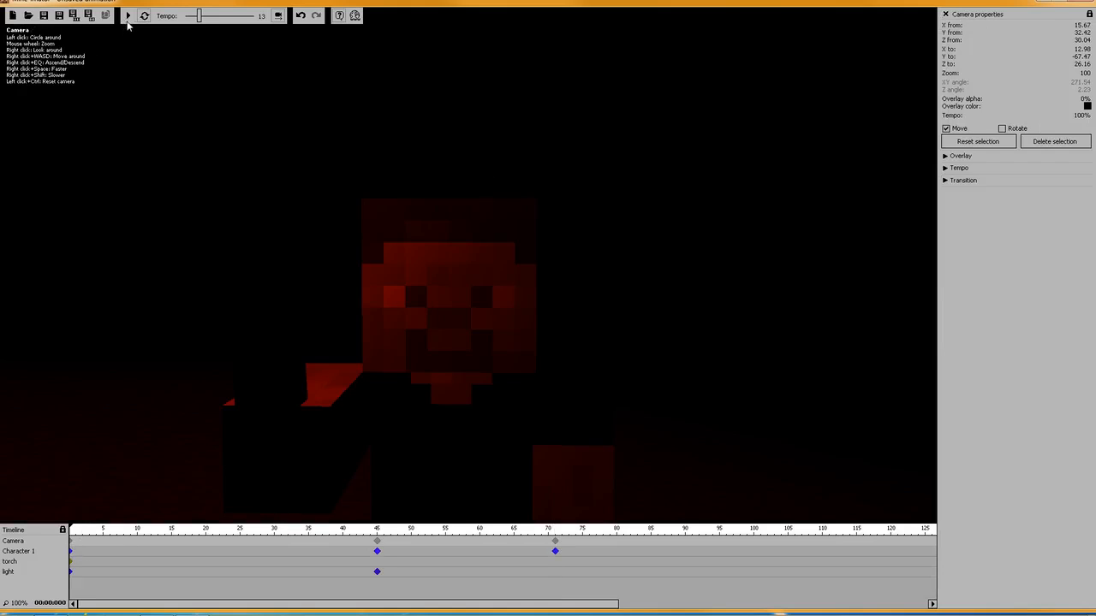
{"action": "left_click", "coordinate": [126, 19]}
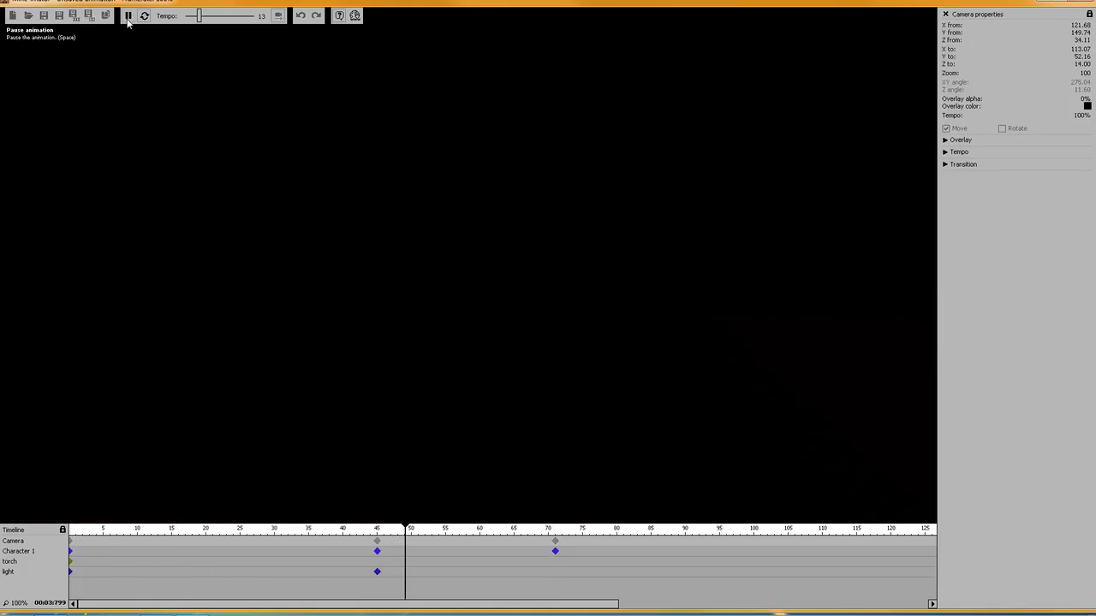
{"action": "left_click", "coordinate": [127, 18]}
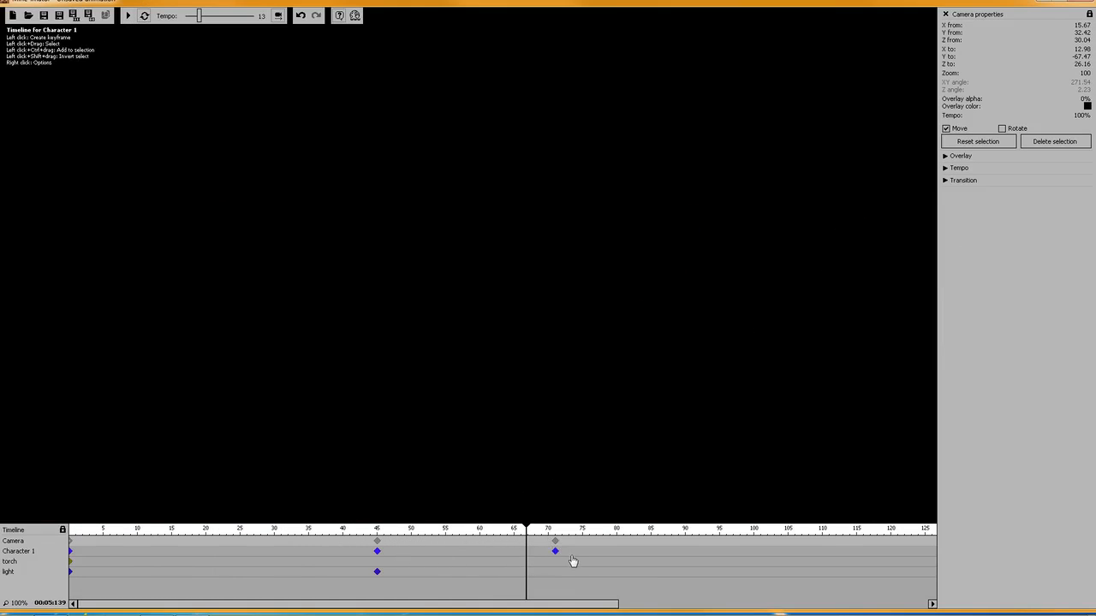
Return to Character 1's frame 45 keyframe and examine the lit character and arm from several angles.
{"action": "left_click", "coordinate": [377, 551]}
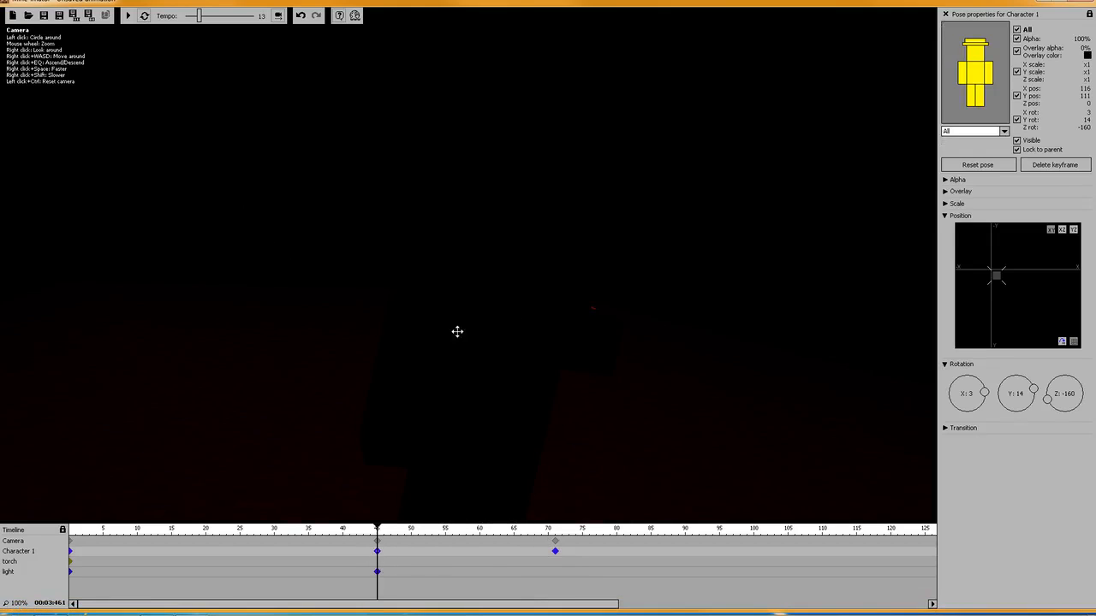
{"action": "right_click_drag", "start_coordinate": [404, 230], "coordinate": [417, 212]}
{"action": "key", "text": "w"}
{"action": "key", "text": "s"}
{"action": "key", "text": "w"}
{"action": "key", "text": "w"}
{"action": "key", "text": "s"}
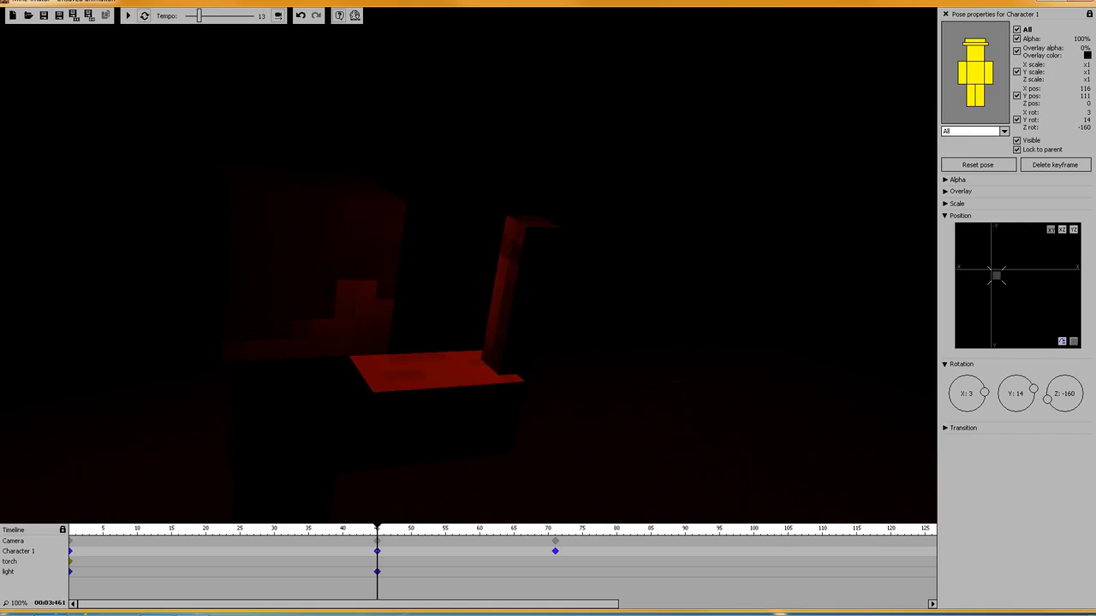
{"action": "right_click_drag", "start_coordinate": [476, 266], "coordinate": [484, 280]}
{"action": "key", "text": "s"}
{"action": "key", "text": "e"}
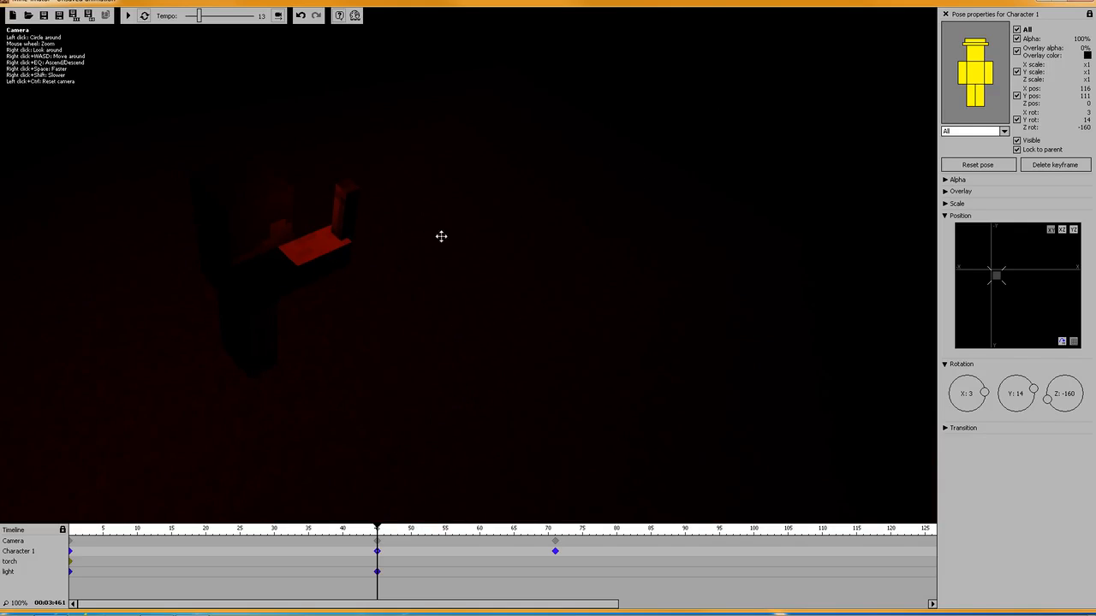
{"action": "right_click_drag", "start_coordinate": [587, 227], "coordinate": [511, 225]}
{"action": "key", "text": "w"}
{"action": "key", "text": "d"}
{"action": "key", "text": "w"}
{"action": "key", "text": "a"}
{"action": "key", "text": "s"}
{"action": "key", "text": "a"}
{"action": "key", "text": "s"}
{"action": "key", "text": "s"}
{"action": "key", "text": "d"}
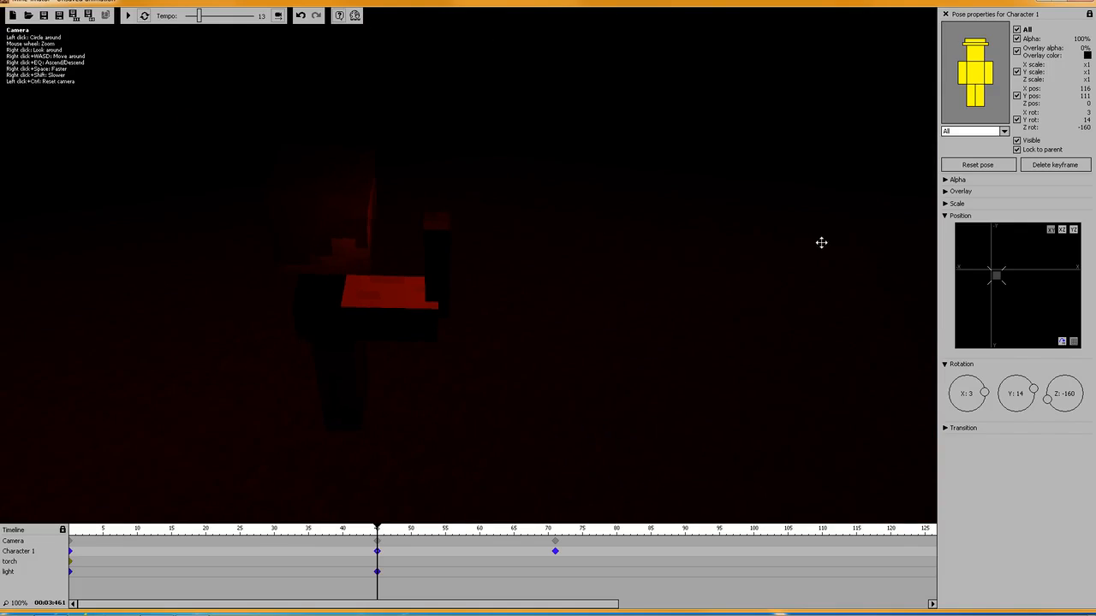
Collapse the Characters, Background and Lighting properties and review the settings of the light and torch objects.
{"action": "left_click", "coordinate": [25, 553]}
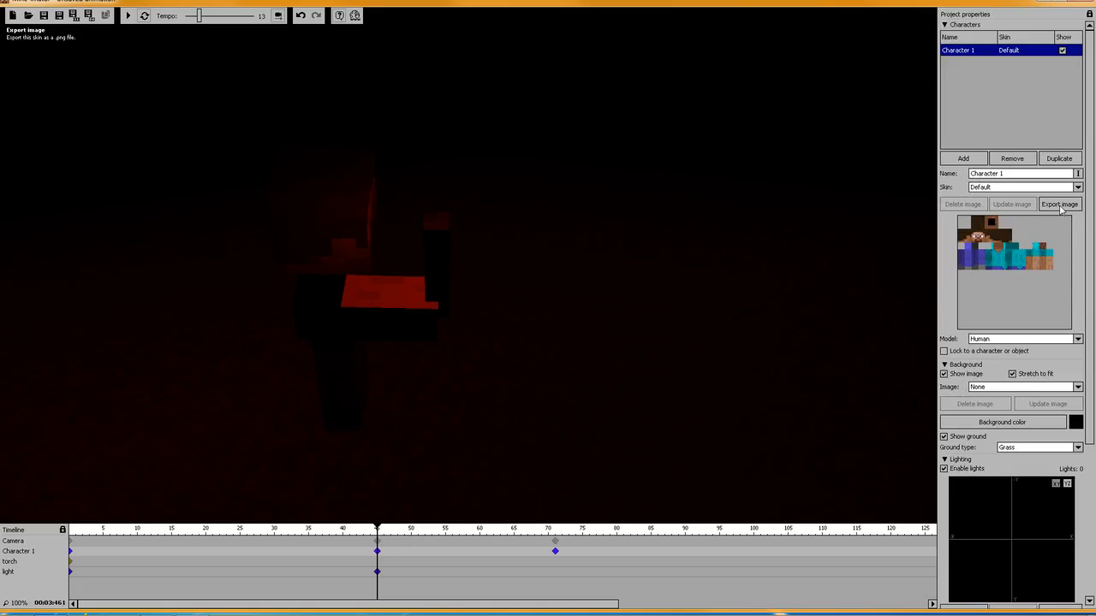
{"action": "left_click", "coordinate": [945, 460]}
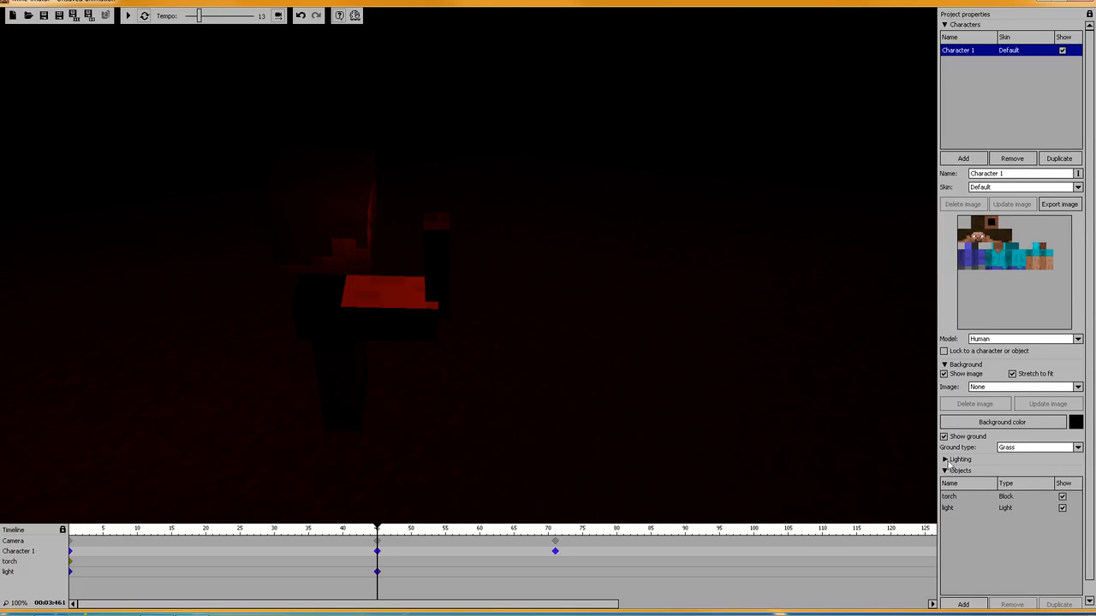
{"action": "left_click", "coordinate": [946, 25]}
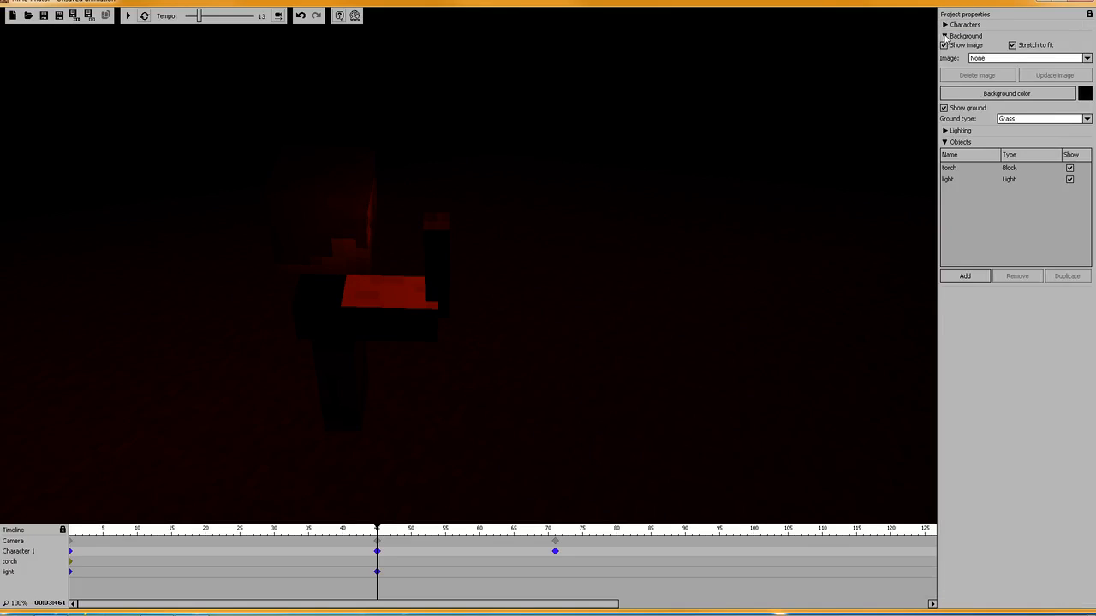
{"action": "left_click", "coordinate": [946, 36]}
{"action": "left_click", "coordinate": [948, 96]}
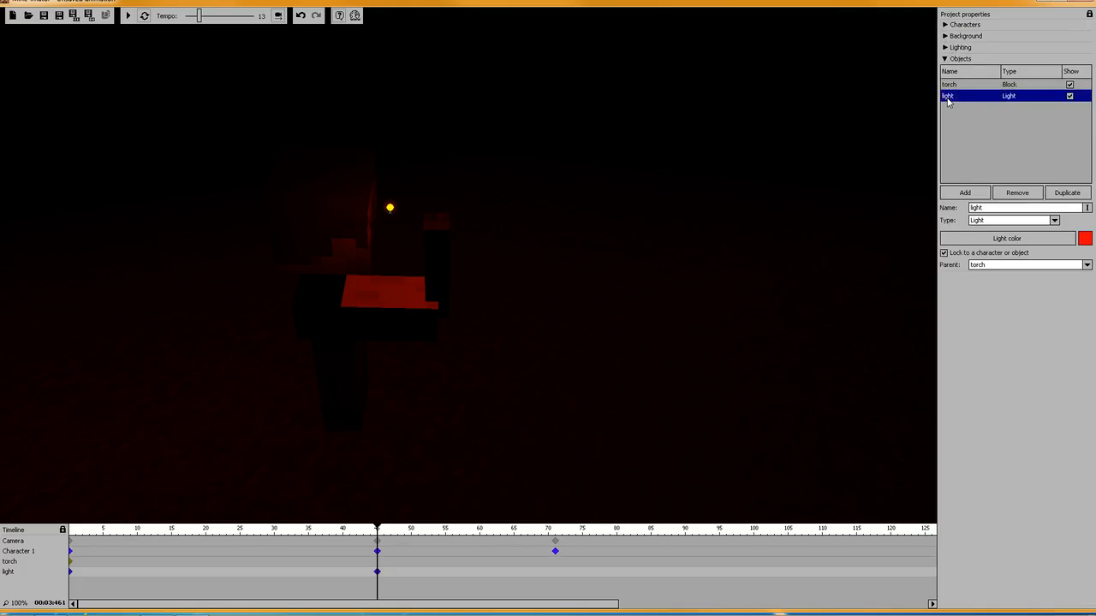
{"action": "left_click", "coordinate": [956, 86]}
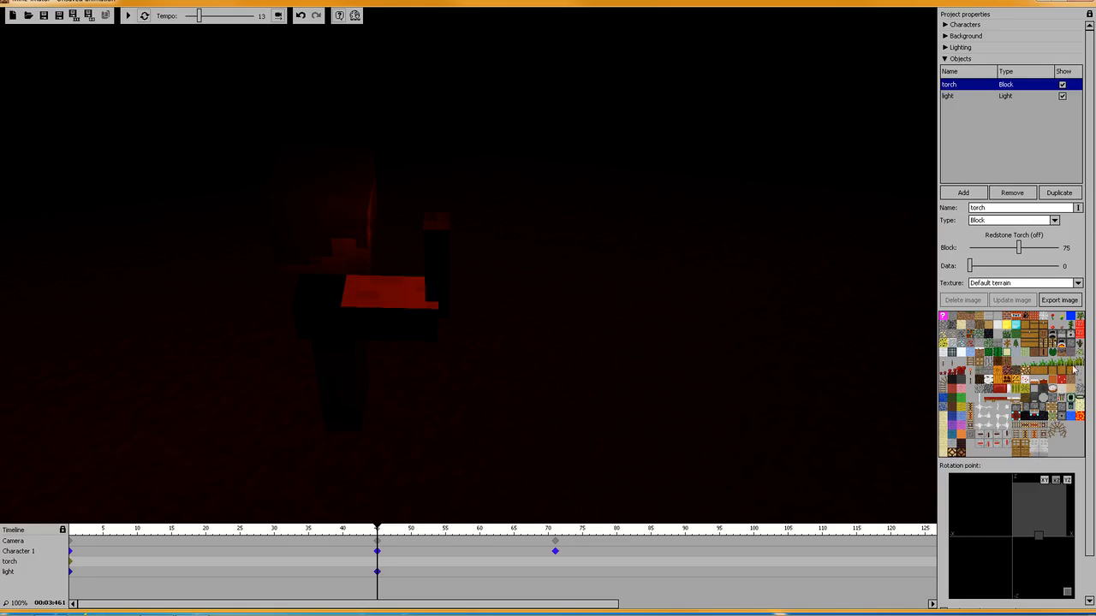
Examine the torch and the red light on the character's arm at frame 45 up close and from the side.
{"action": "left_click_drag", "start_coordinate": [618, 213], "coordinate": [476, 260]}
{"action": "right_click_drag", "start_coordinate": [540, 174], "coordinate": [505, 261]}
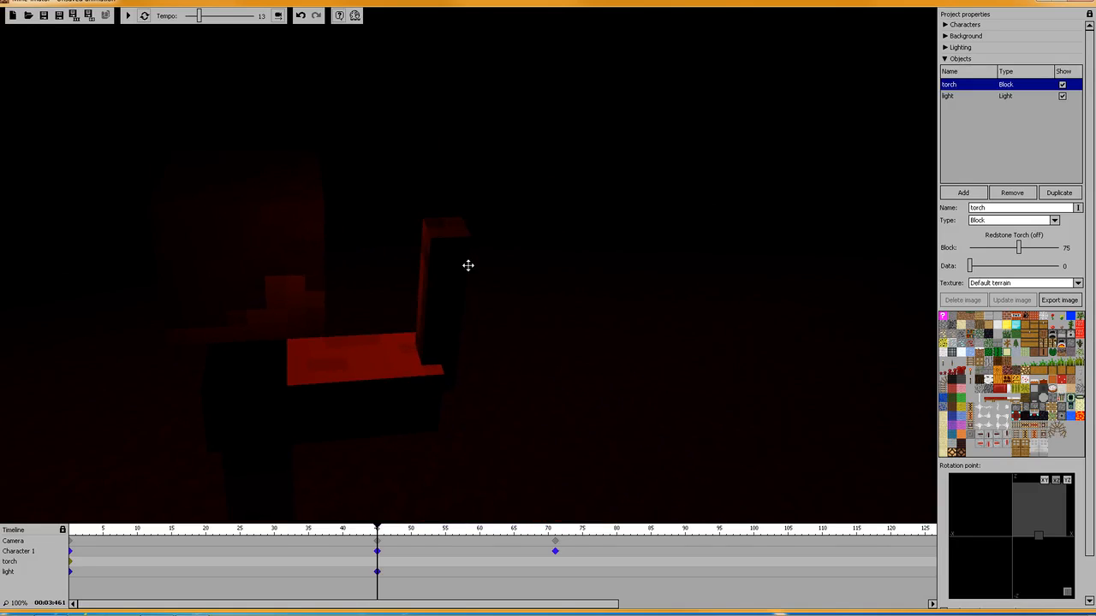
{"action": "right_click_drag", "start_coordinate": [669, 287], "coordinate": [467, 265]}
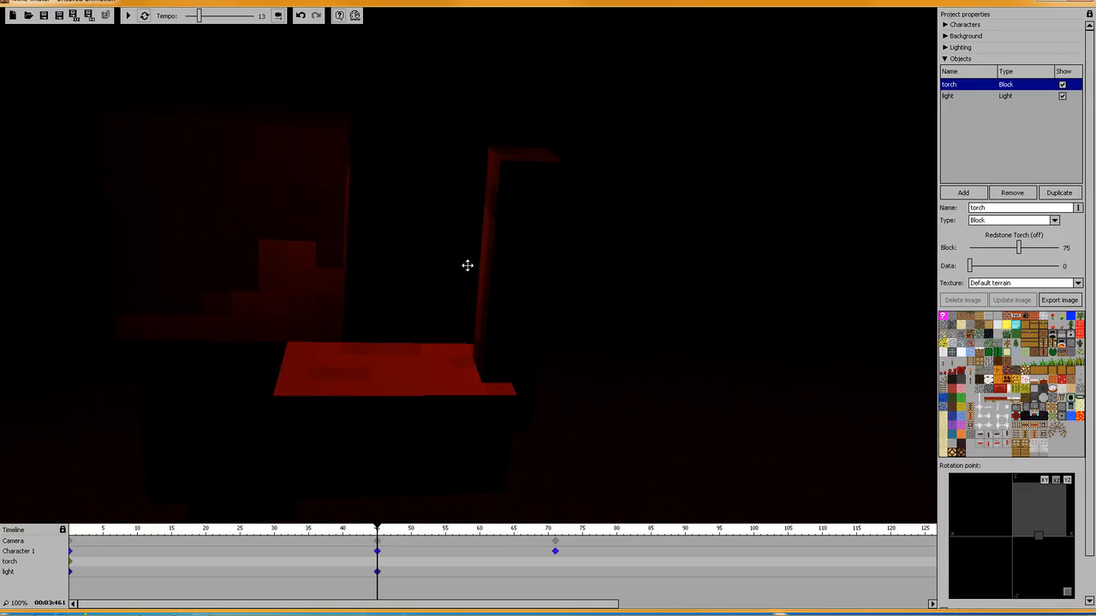
{"action": "right_click_drag", "start_coordinate": [685, 351], "coordinate": [342, 257]}
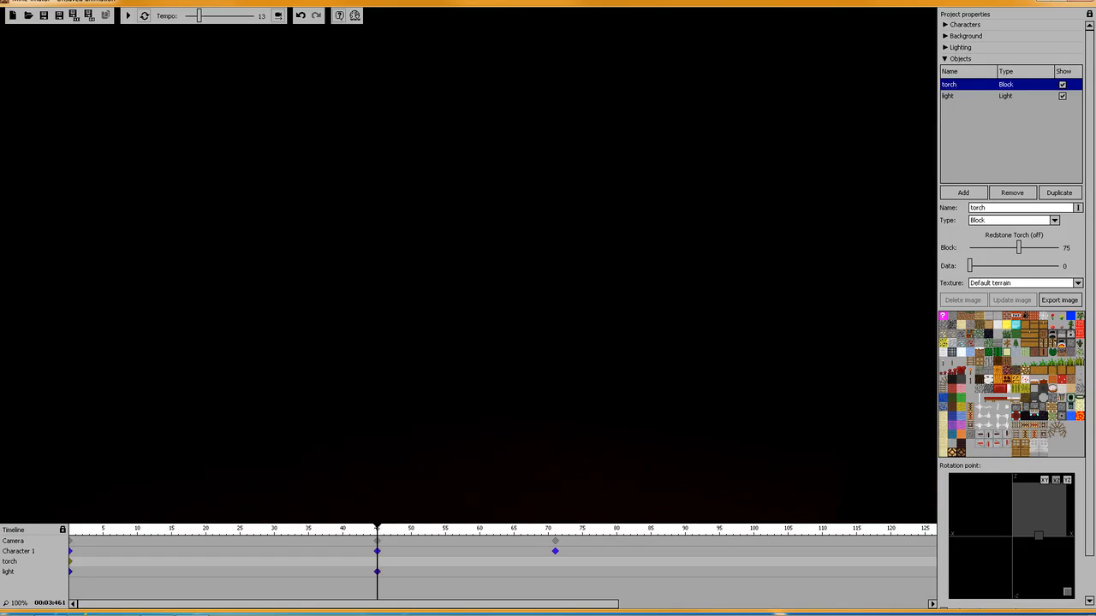
{"action": "mouse_move", "coordinate": [457, 268]}
{"action": "right_mouse_down"}
{"action": "mouse_move", "coordinate": [342, 279]}
{"action": "mouse_move", "coordinate": [339, 313]}
{"action": "mouse_move", "coordinate": [386, 308]}
{"action": "mouse_move", "coordinate": [342, 302]}
{"action": "mouse_move", "coordinate": [468, 265]}
{"action": "right_mouse_up"}
{"action": "key", "text": "s"}
{"action": "key", "text": "w"}
{"action": "key", "text": "a"}
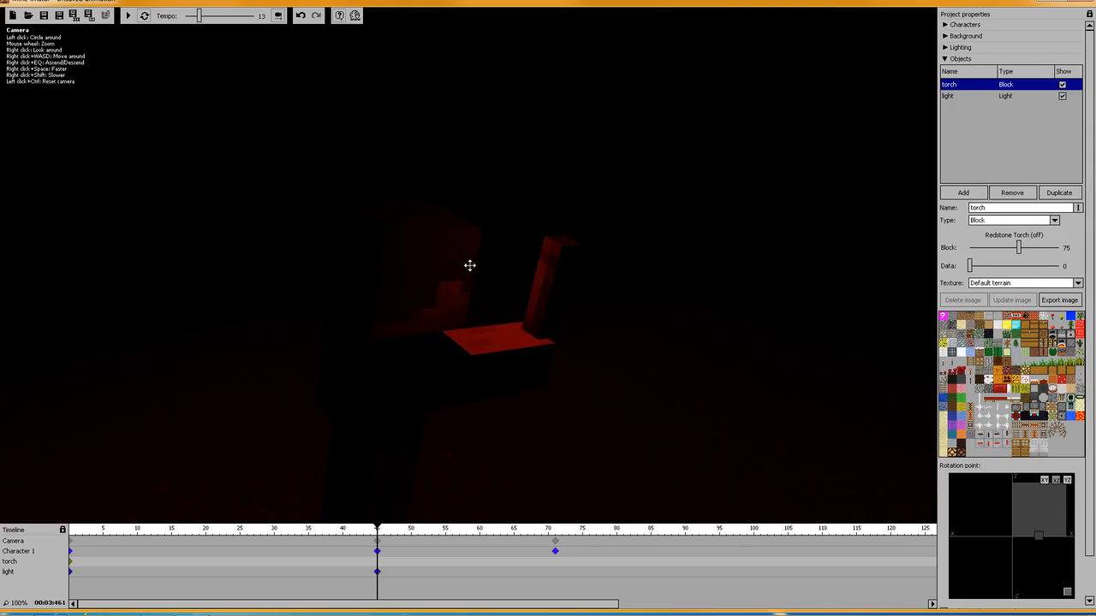